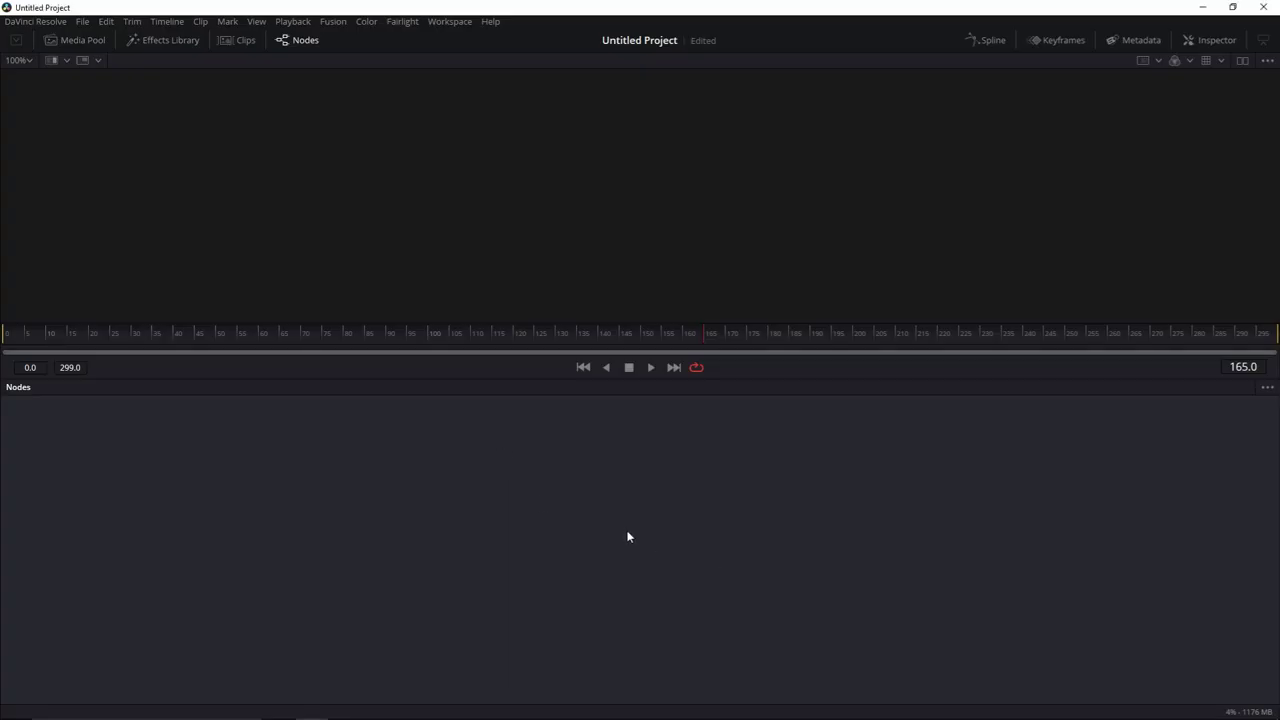
- Add a Background node, Background1, by searching 'bg' in the tool search
key("shift+space")
type("bg")
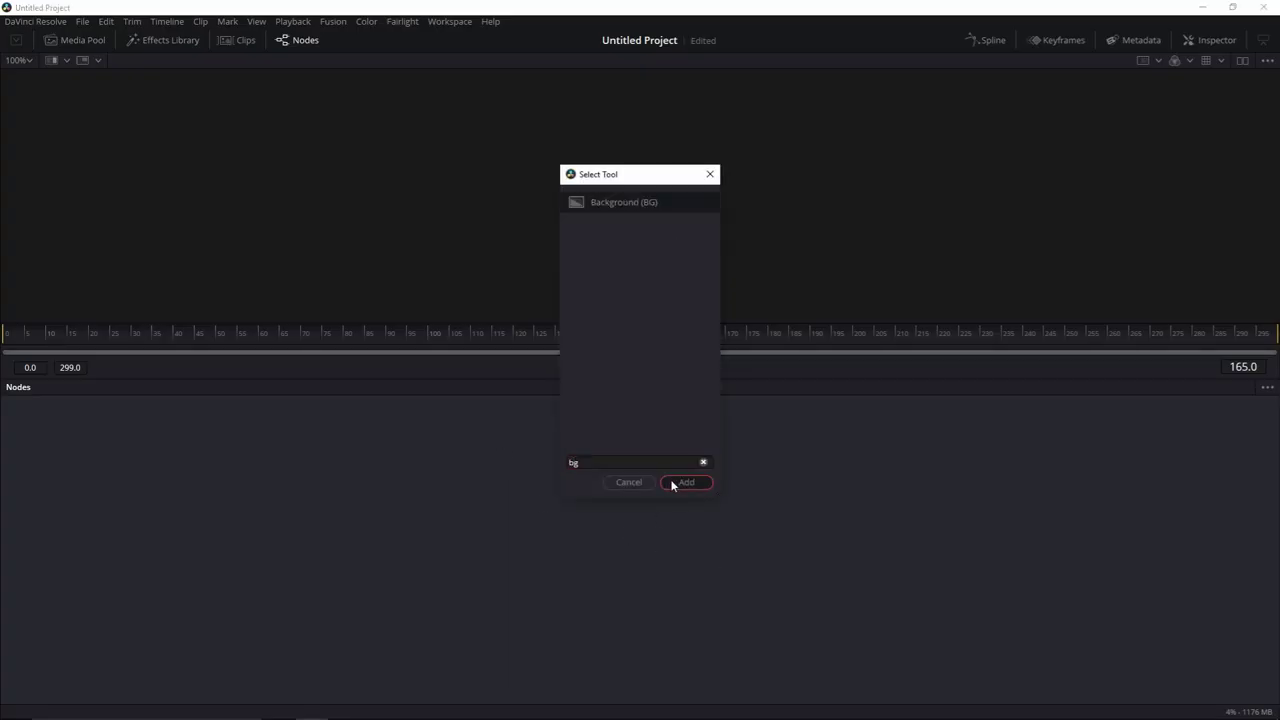
left_click(674, 483)
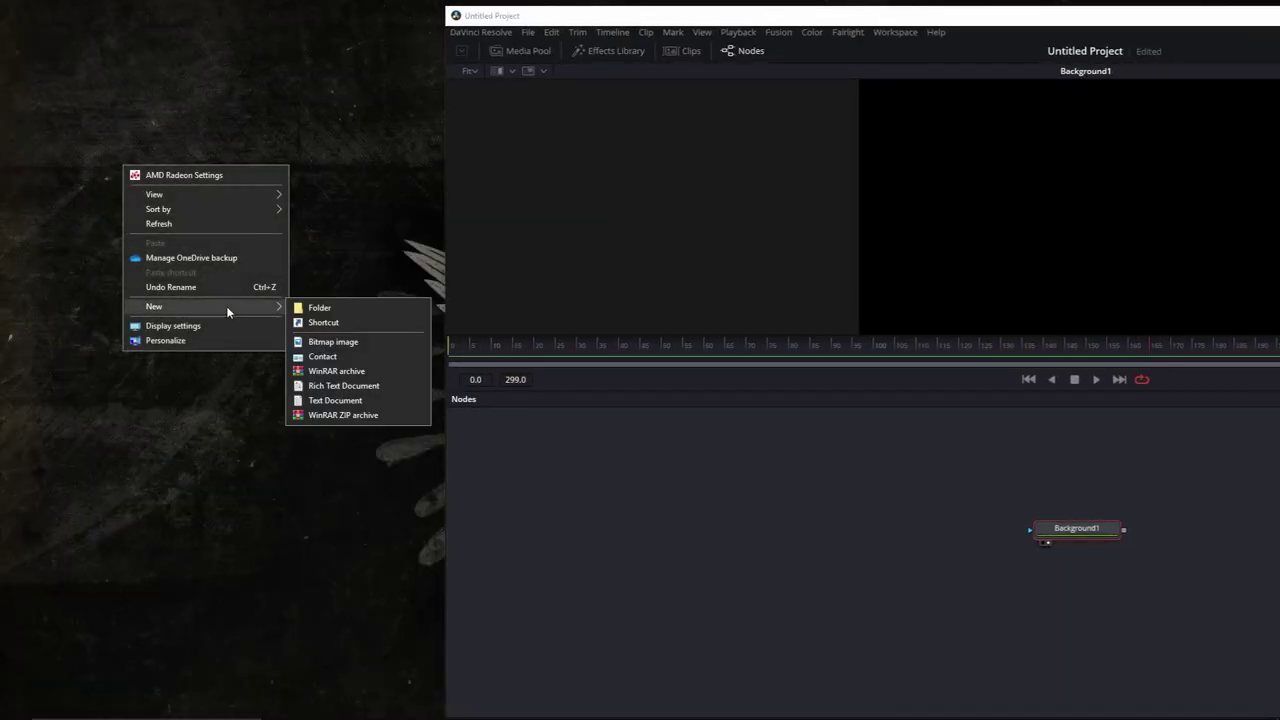
- Create a new text document named one.txt on the desktop and open it in Notepad
left_click(319, 400)
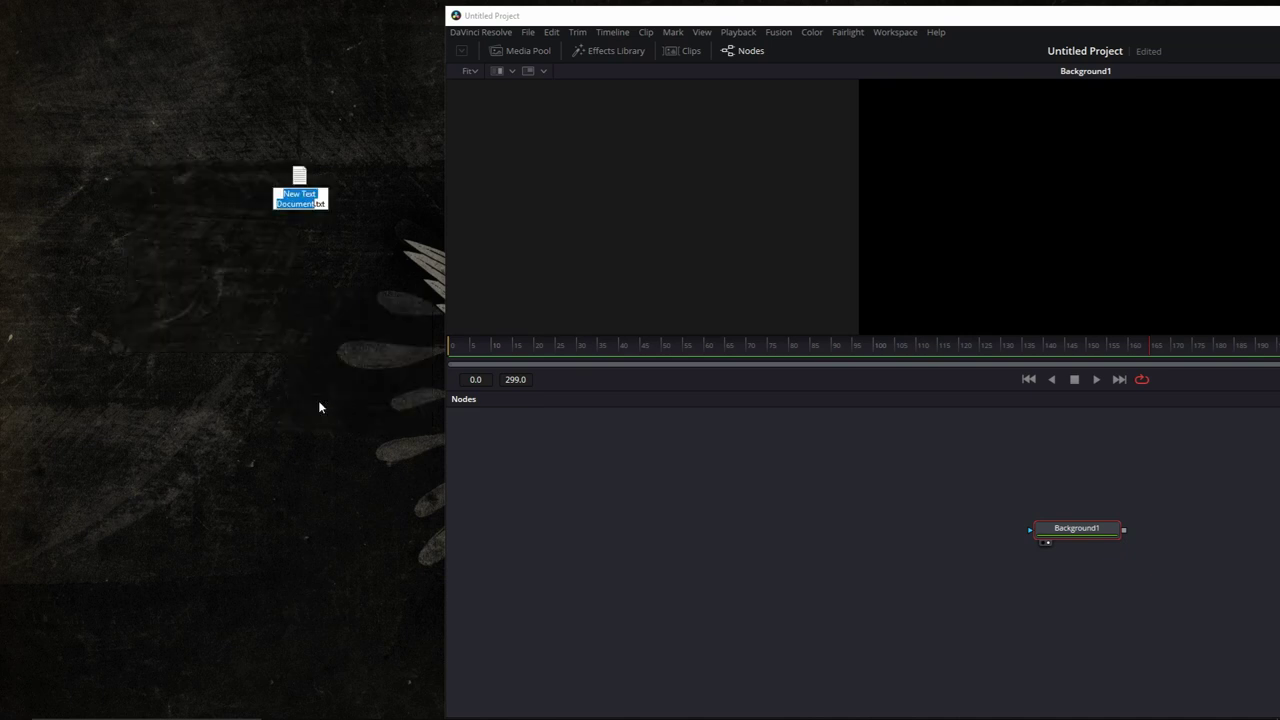
type("one")
key("Return")
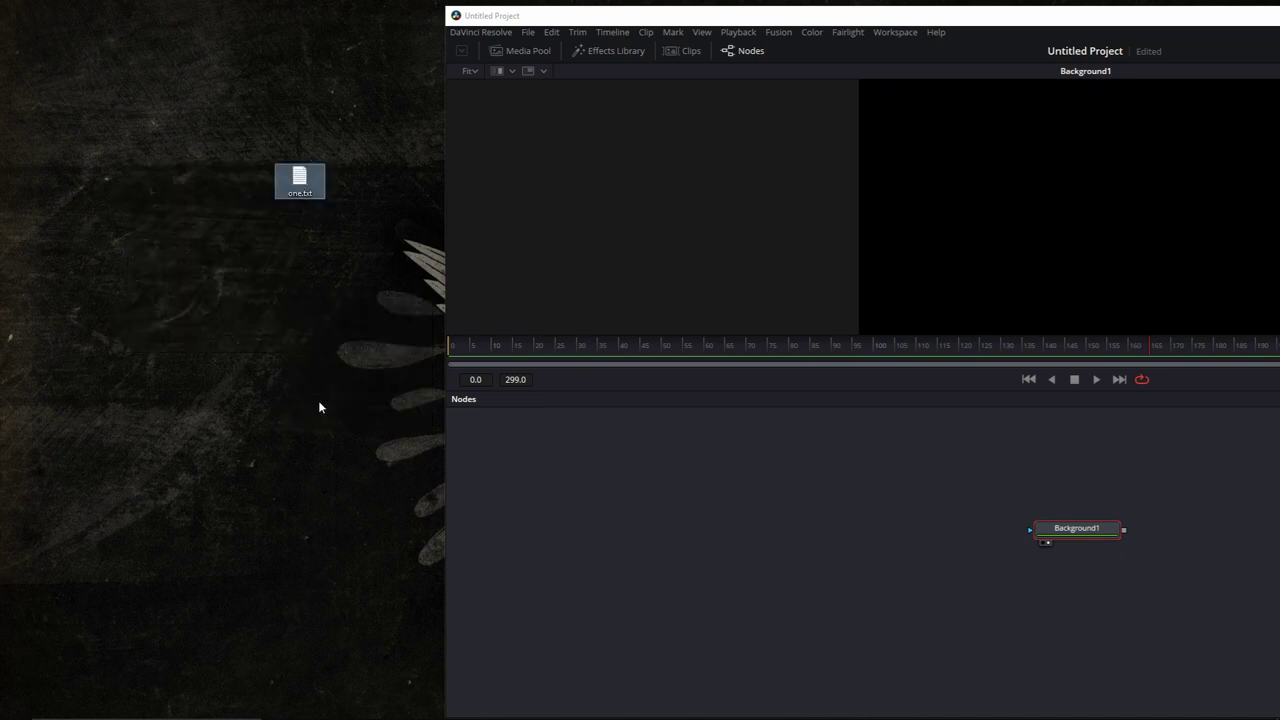
double_click(299, 183)
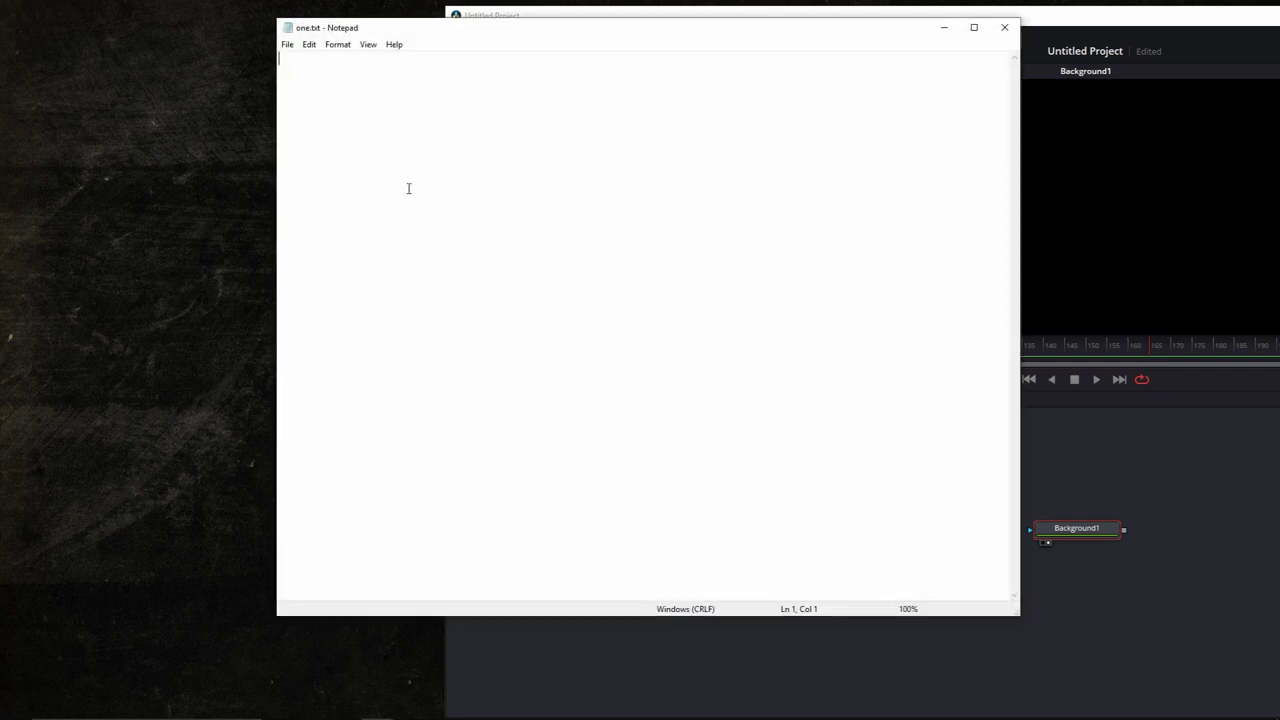
left_click_drag(600, 28, 285, 129)
- Copy the Background1 node and paste its settings text into one.txt
left_click_drag(1020, 484, 1157, 571)
key("1")
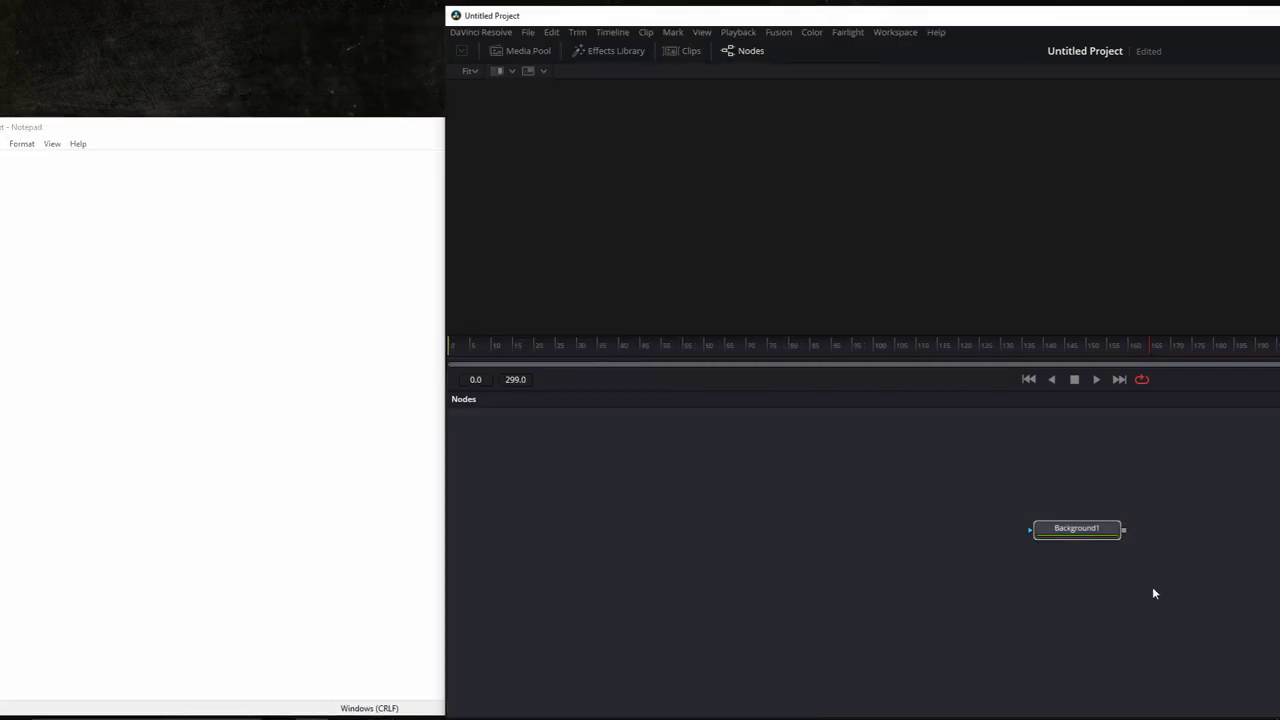
right_click(214, 317)
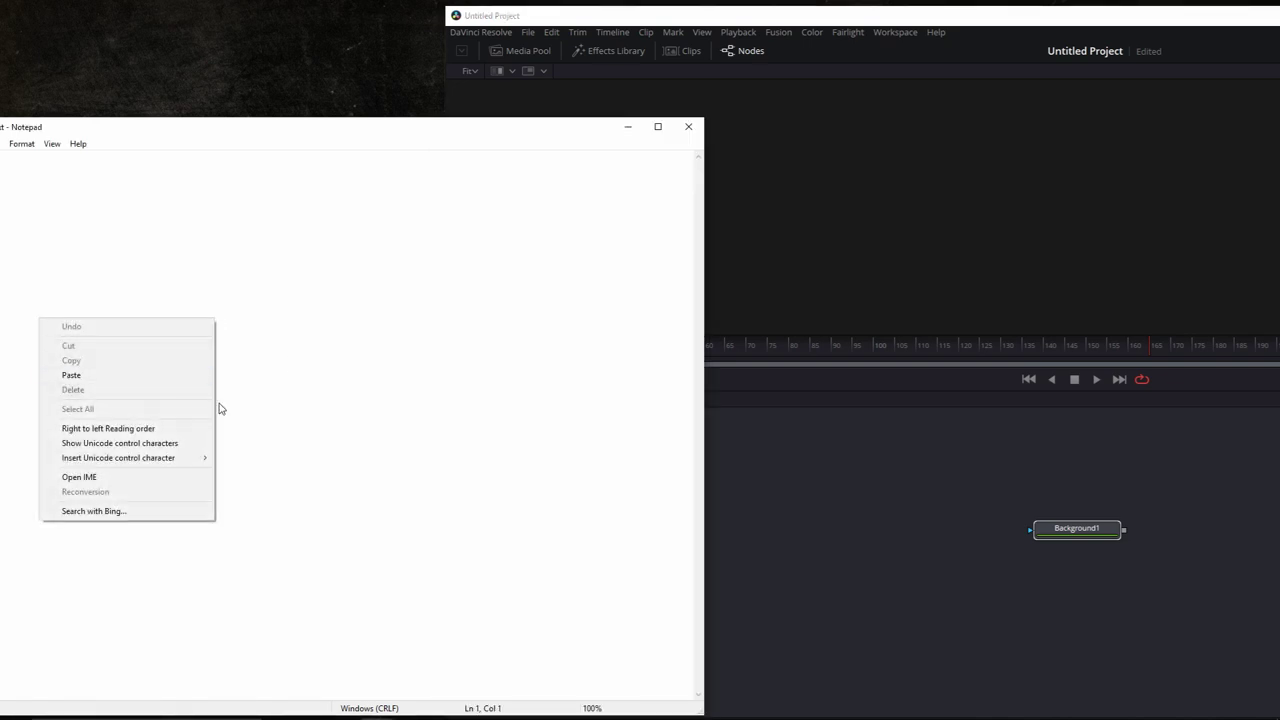
left_click(148, 375)
left_click_drag(286, 129, 410, 104)
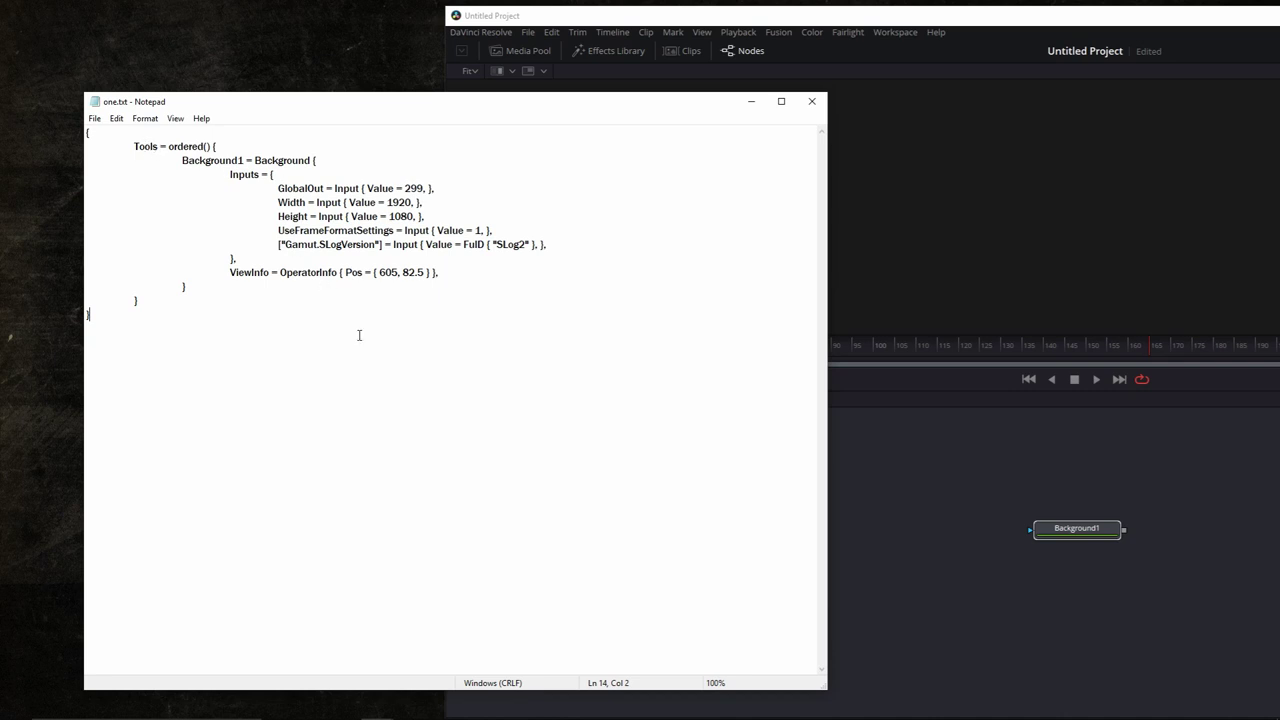
left_click_drag(688, 110, 114, 79)
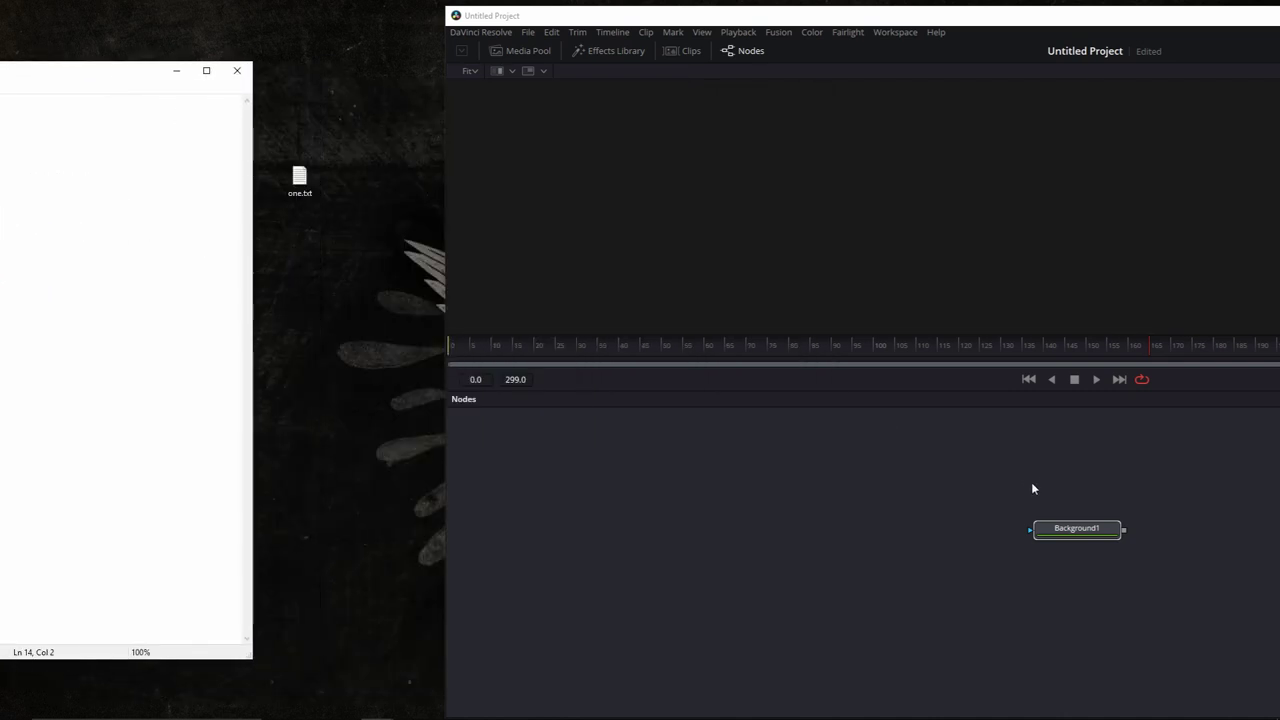
- Add a second Background node and merge it over Background1 as Merge1
left_click_drag(1031, 482, 749, 466)
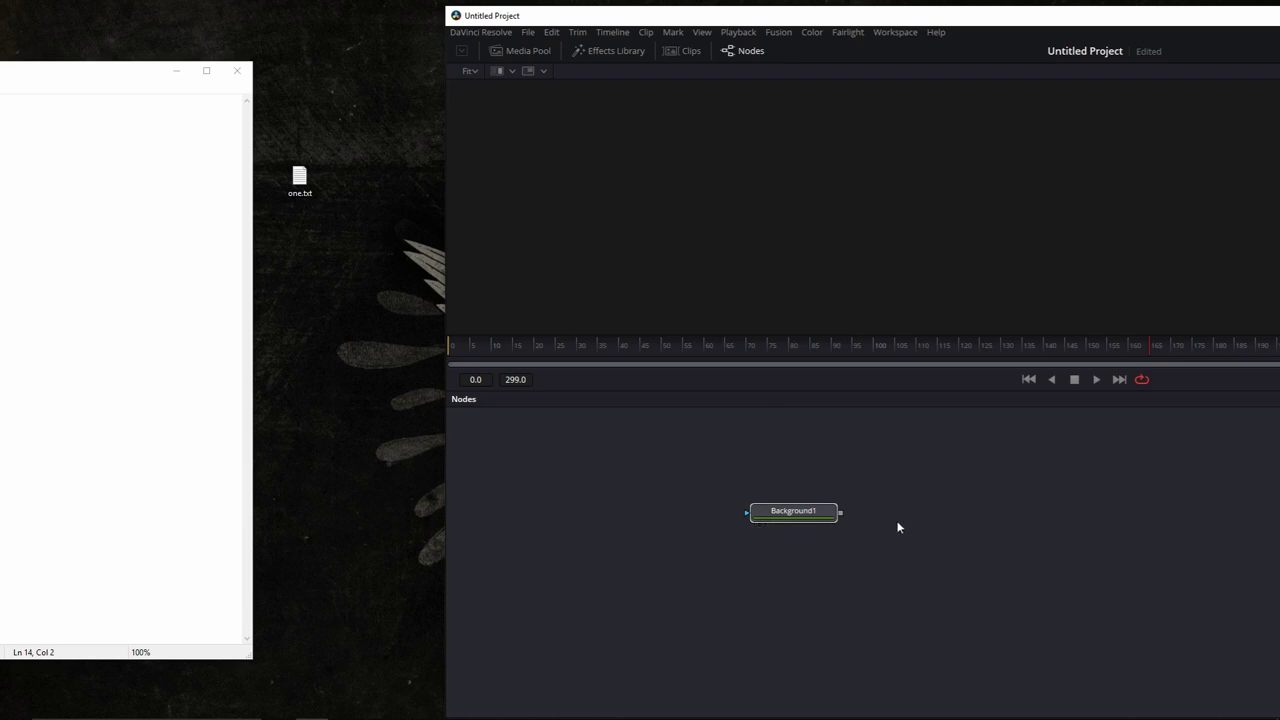
key("shift+space")
type("bg")
left_click(686, 482)
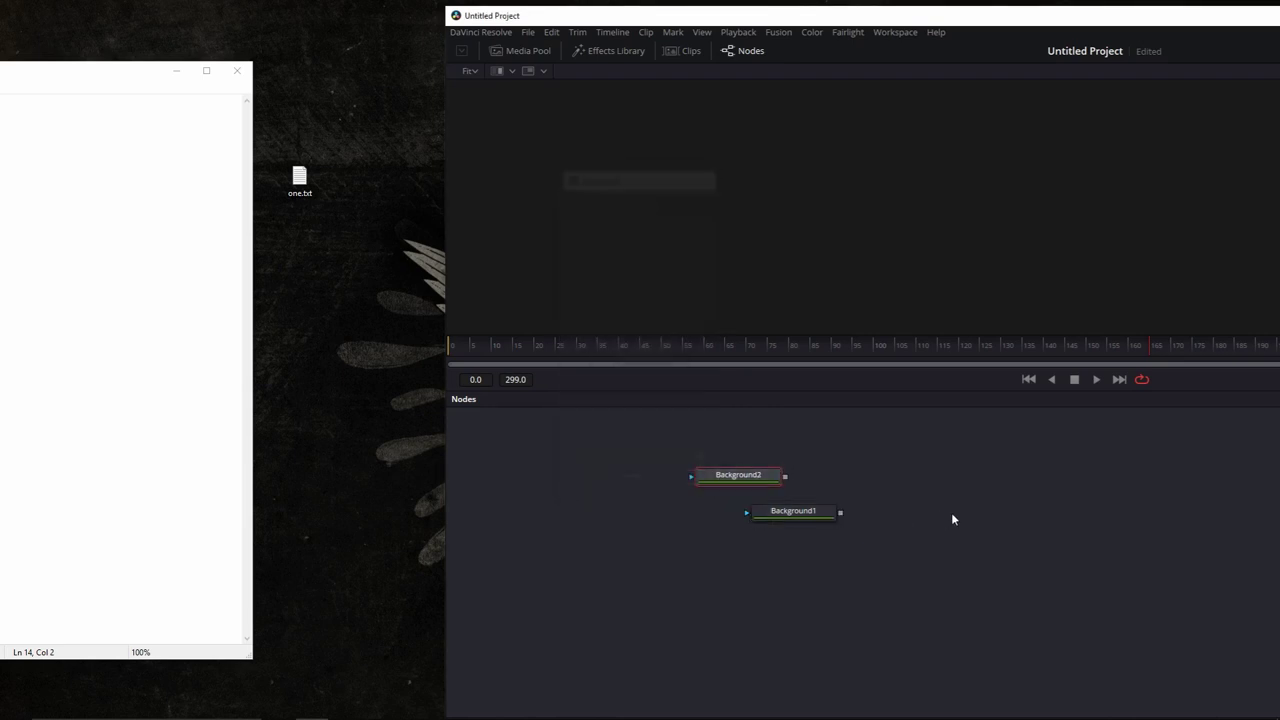
left_click_drag(752, 480, 841, 512)
- Group Background1, Background2 and Merge1 into a single Group1 node
left_click_drag(692, 429, 971, 579)
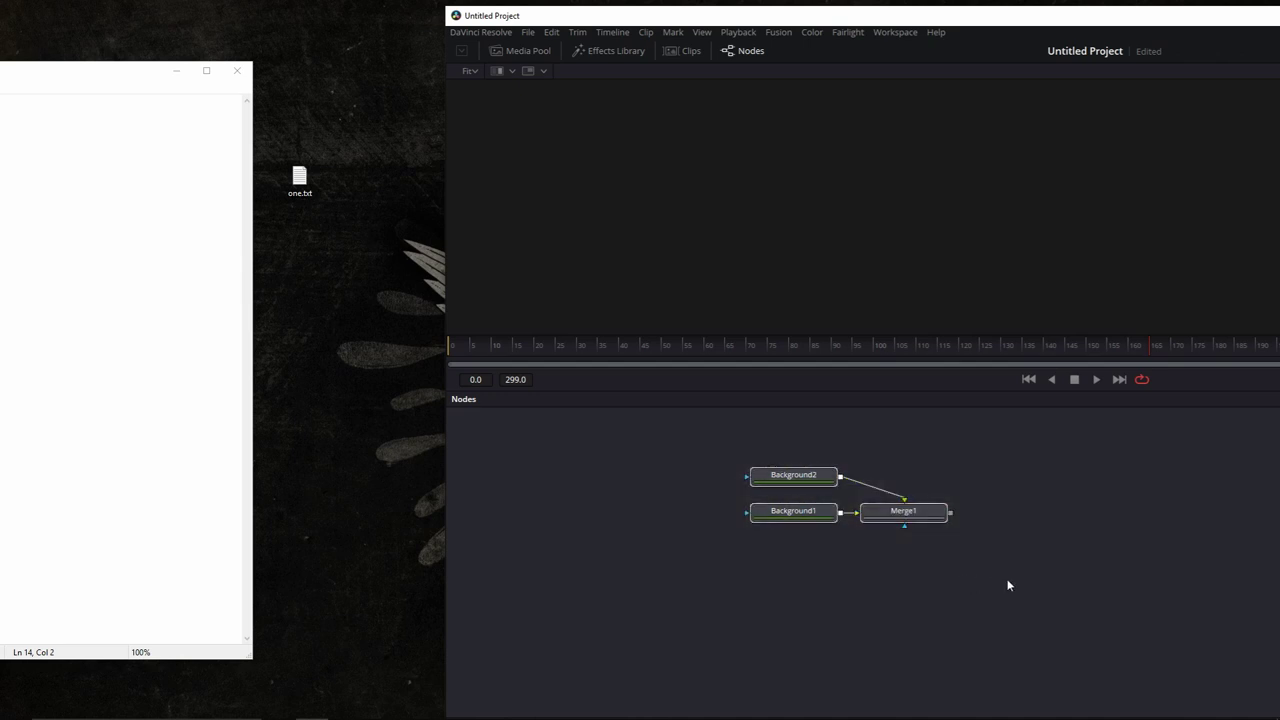
right_click(825, 518)
left_click(856, 277)
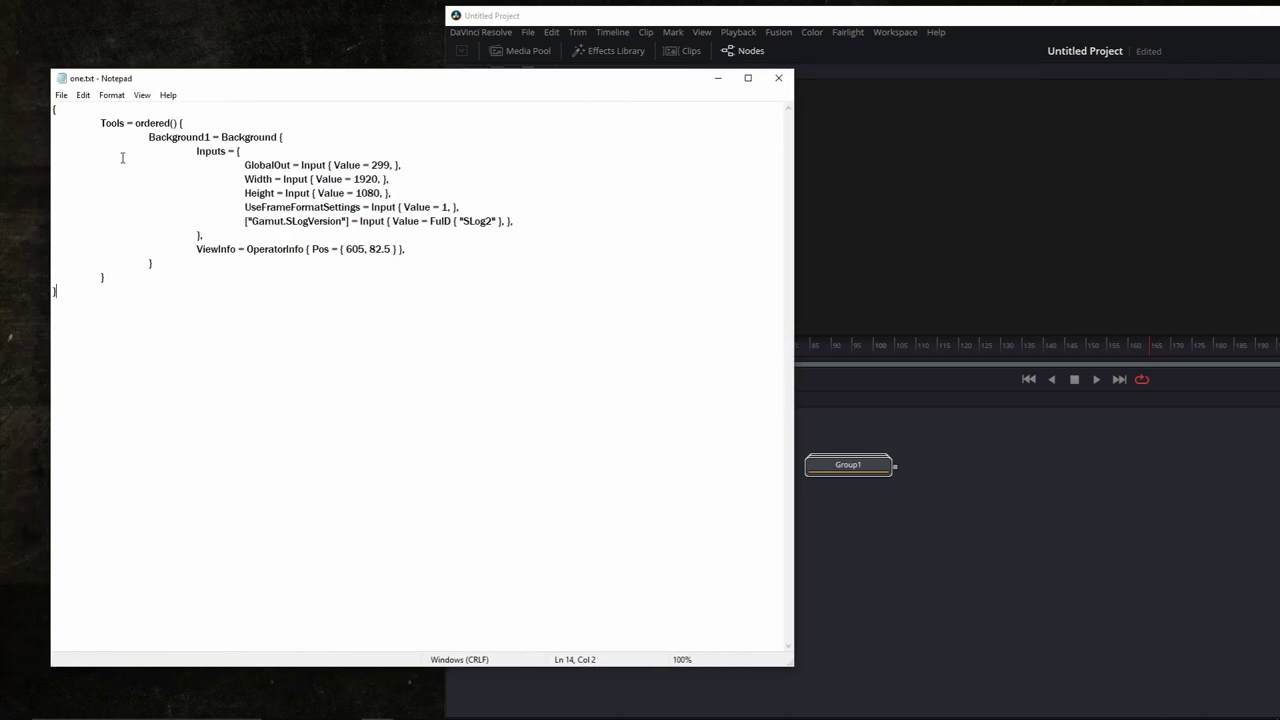
- Delete one.txt's old text and paste in the copied Group1 node code
left_click_drag(128, 296, 70, 100)
key("Delete")
right_click(302, 194)
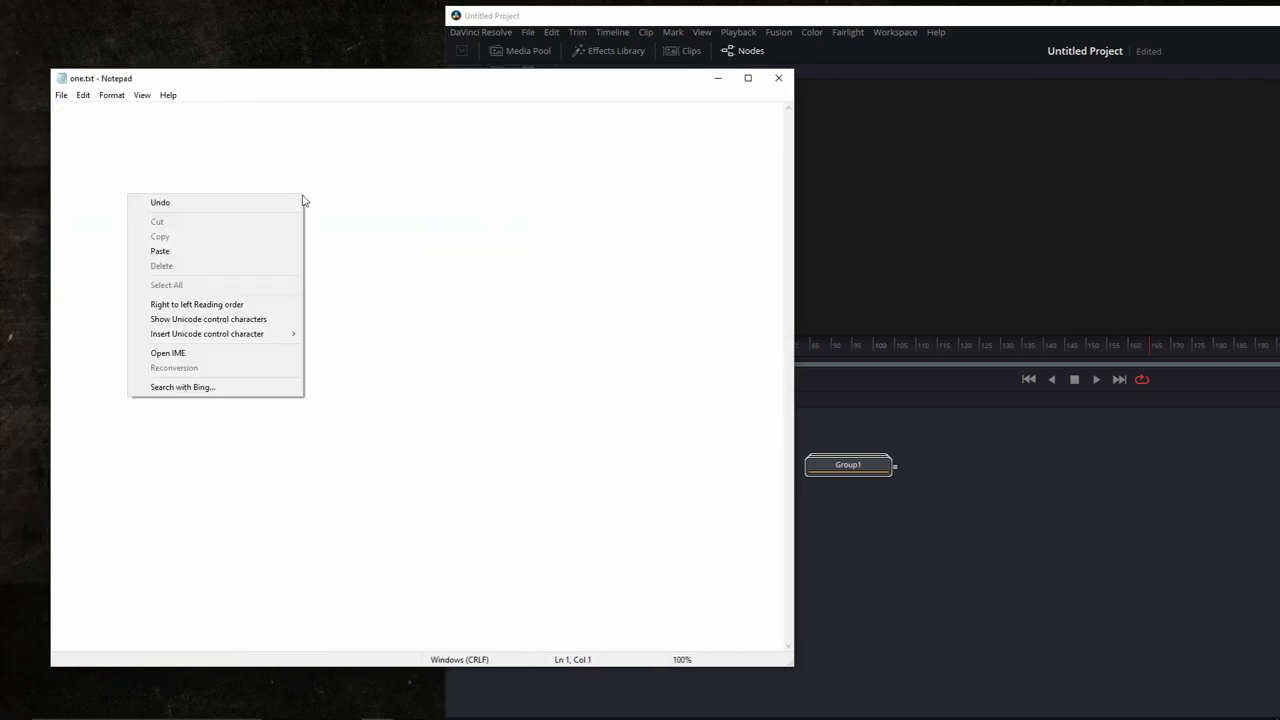
left_click(274, 252)
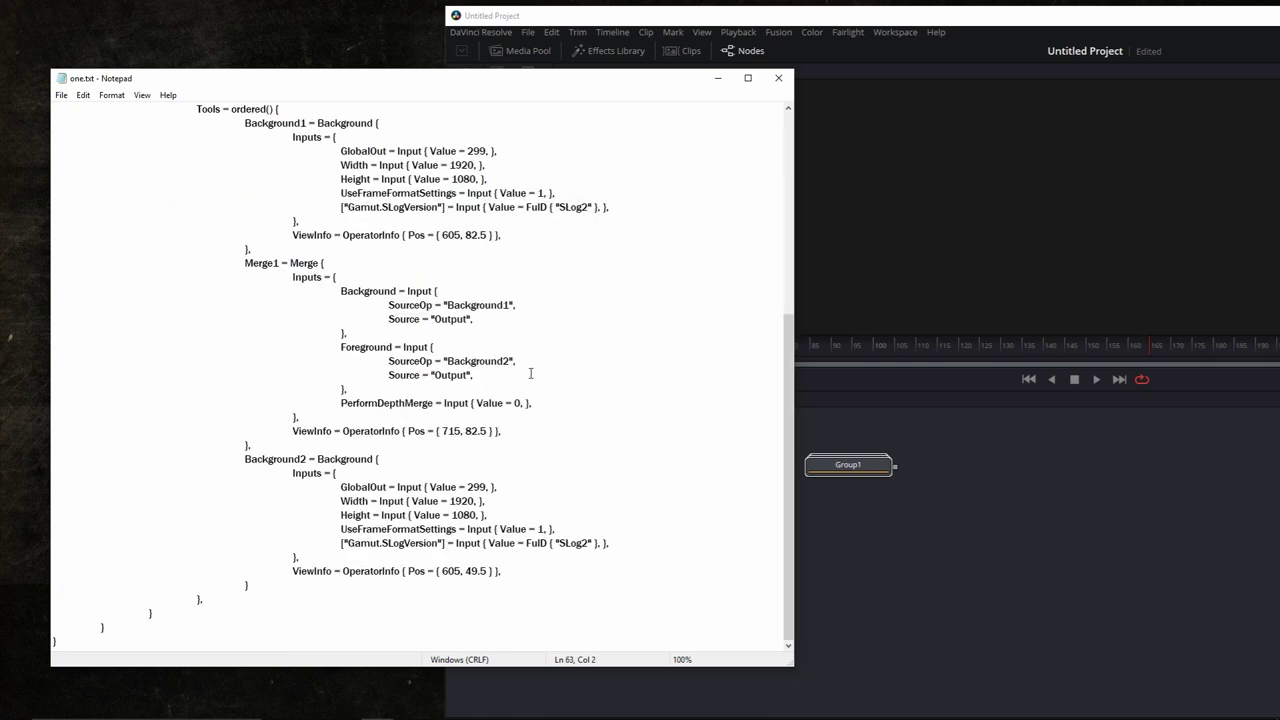
scroll(530, 373, "up", 8)
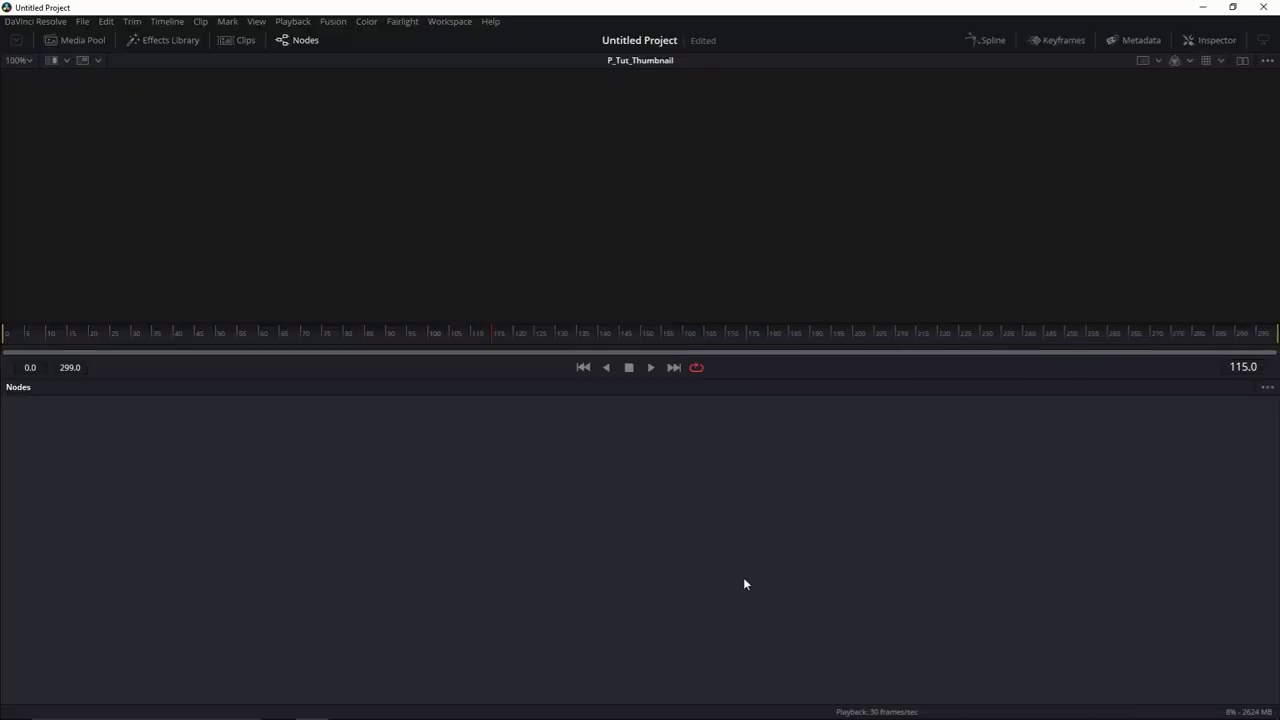
- Add the P_Tut_Thumbnail macro from Add Tool > Macros and view its output
right_click(651, 522)
mouse_move(722, 296)
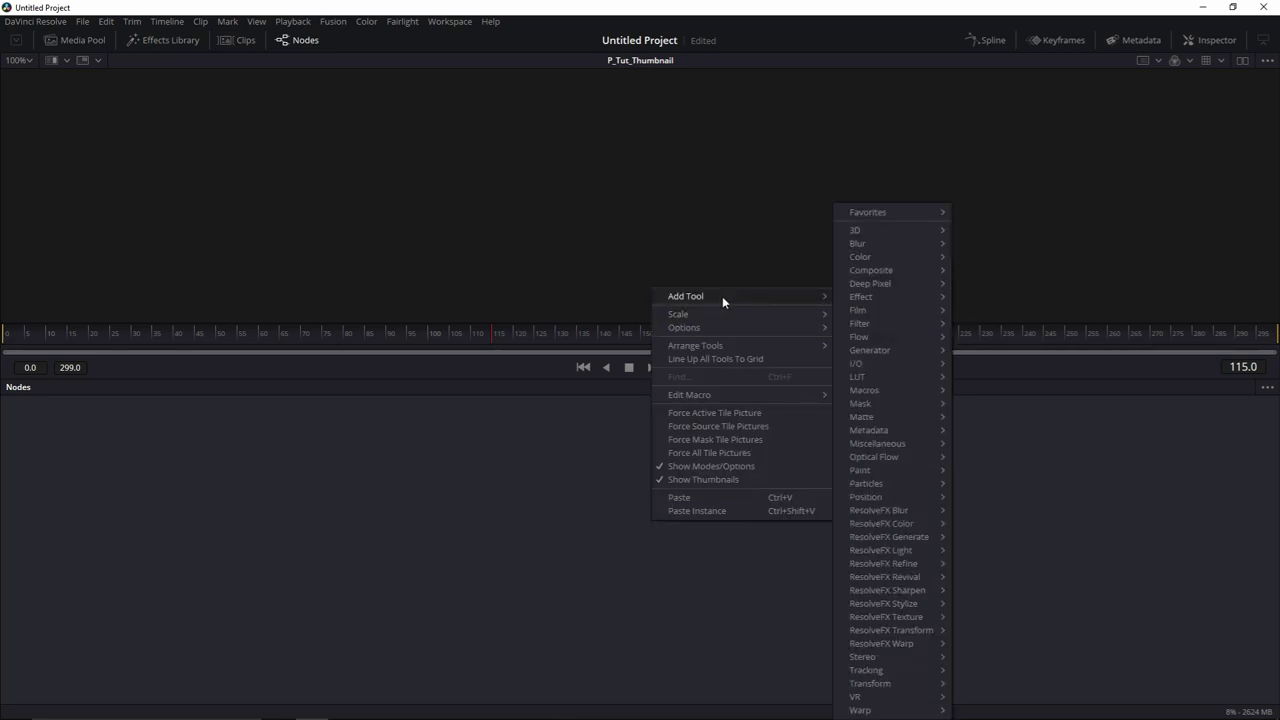
mouse_move(877, 391)
left_click(1002, 420)
left_click_drag(651, 530, 744, 238)
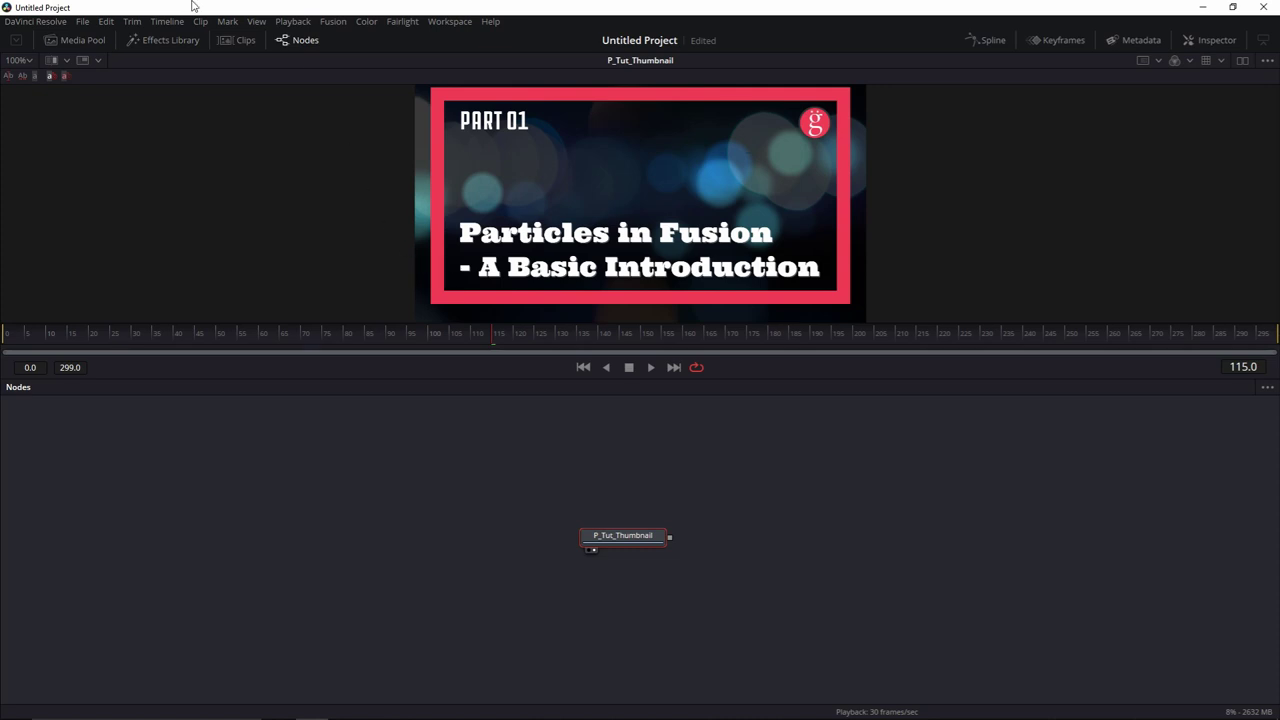
- Shrink Resolve's window and bring Notepad forward beside it
left_click_drag(188, 8, 730, 18)
left_click_drag(235, 57, 700, 46)
left_click(685, 177)
- Cut all text from one.txt and paste in the P_Tut_Thumbnail macro's node script
key("ctrl+a")
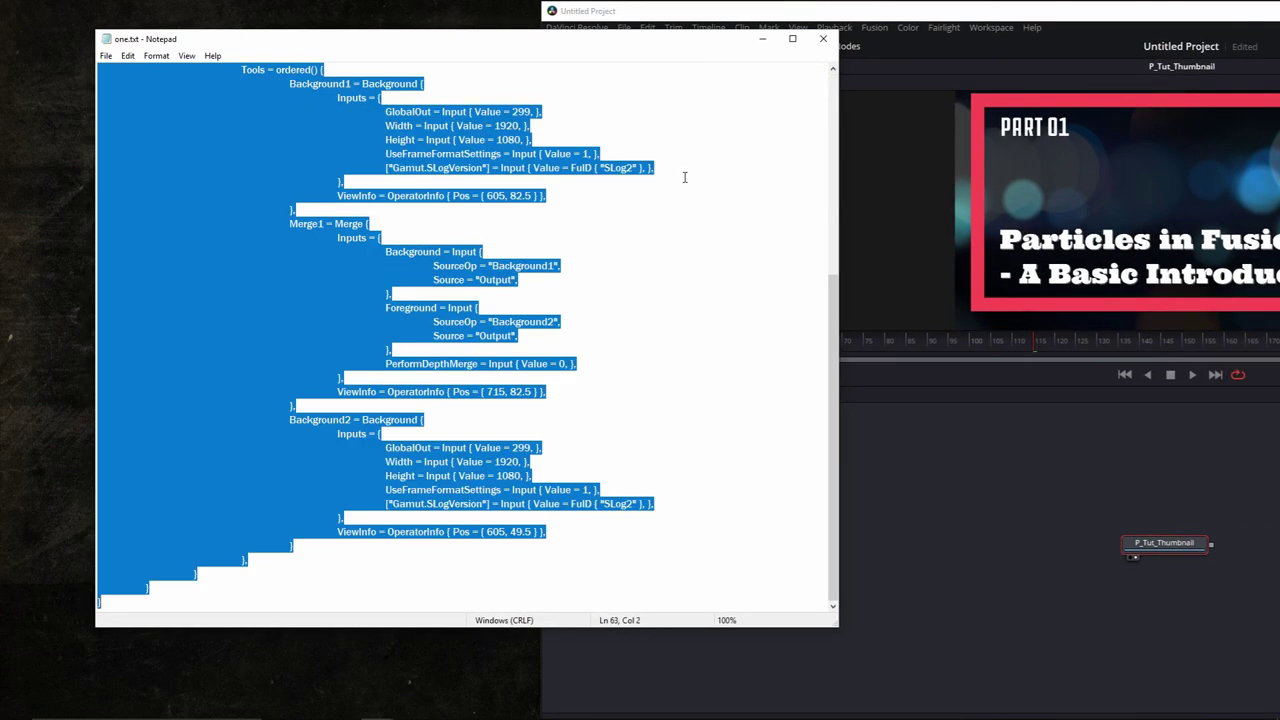
key("ctrl+x")
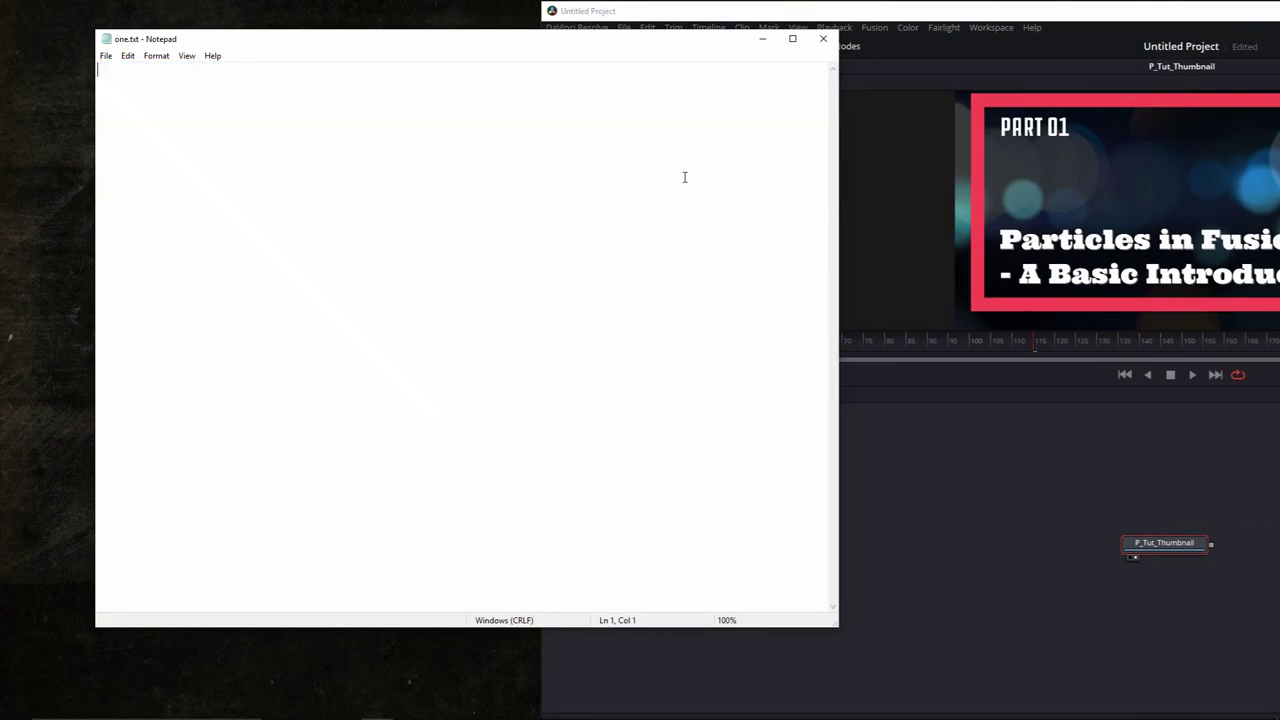
left_click(1107, 511)
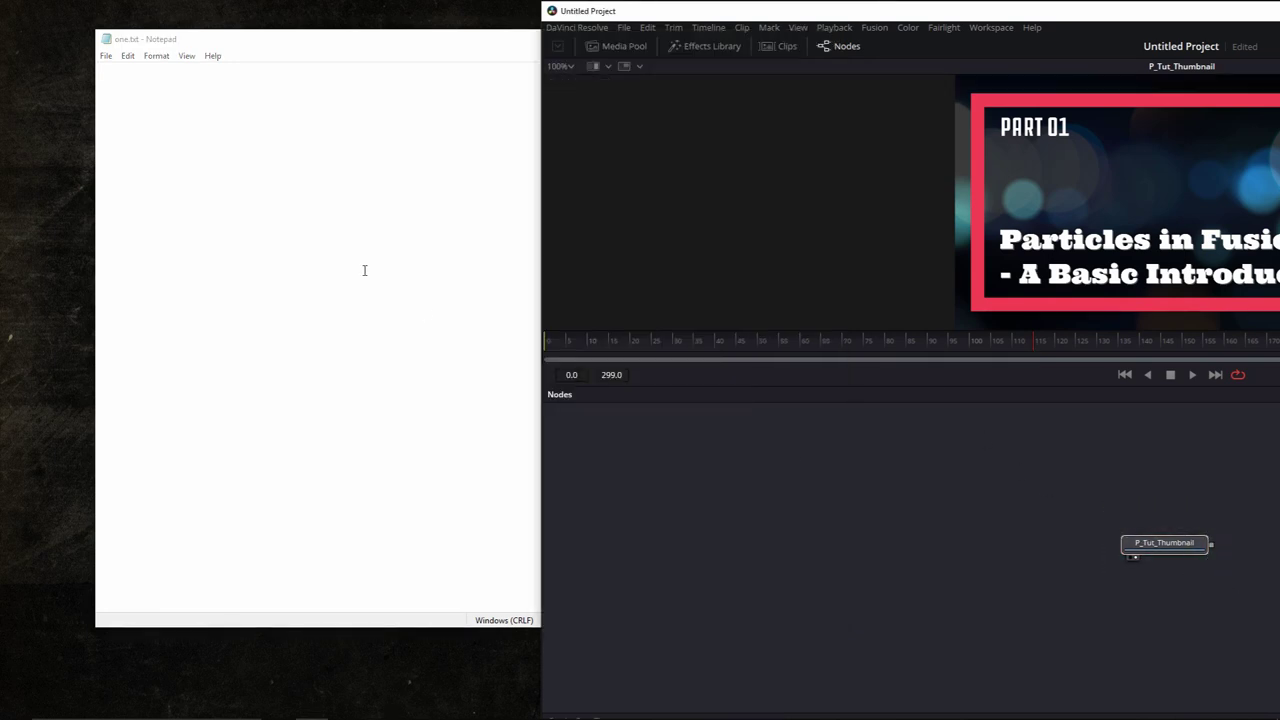
right_click(216, 200)
left_click(163, 256)
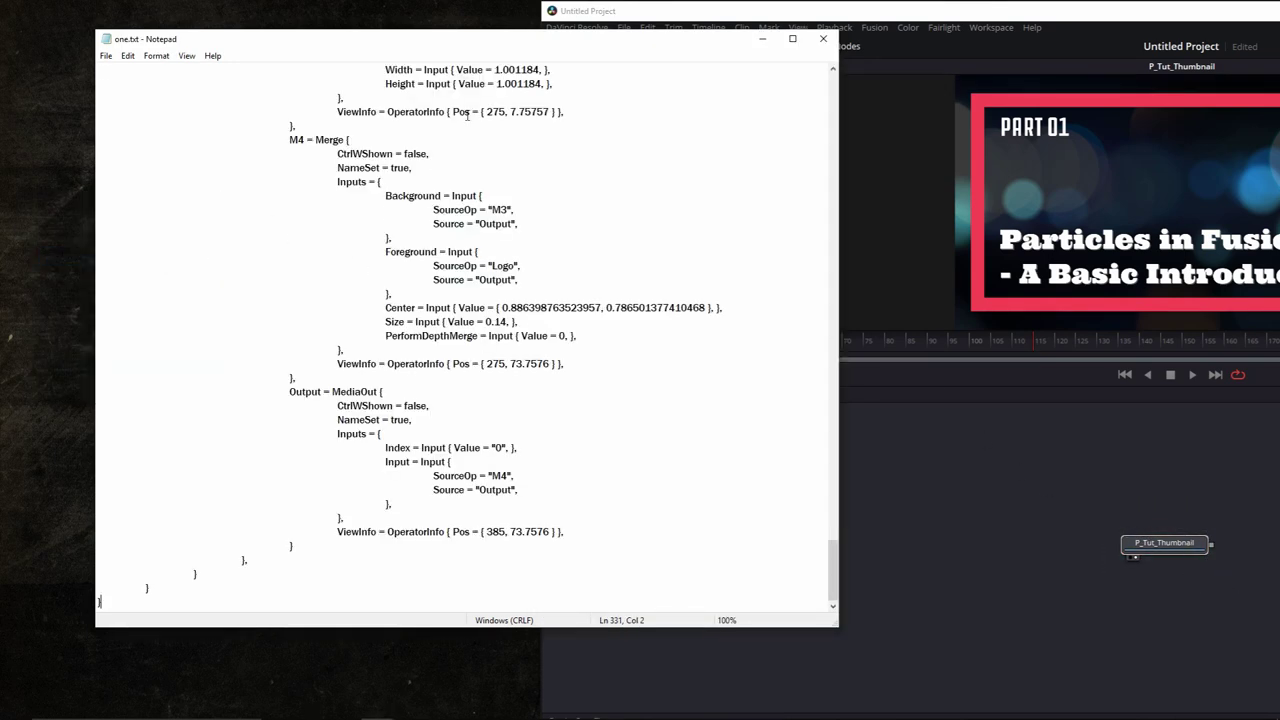
scroll(595, 348, "up", 20)
scroll(595, 348, "up", 20)
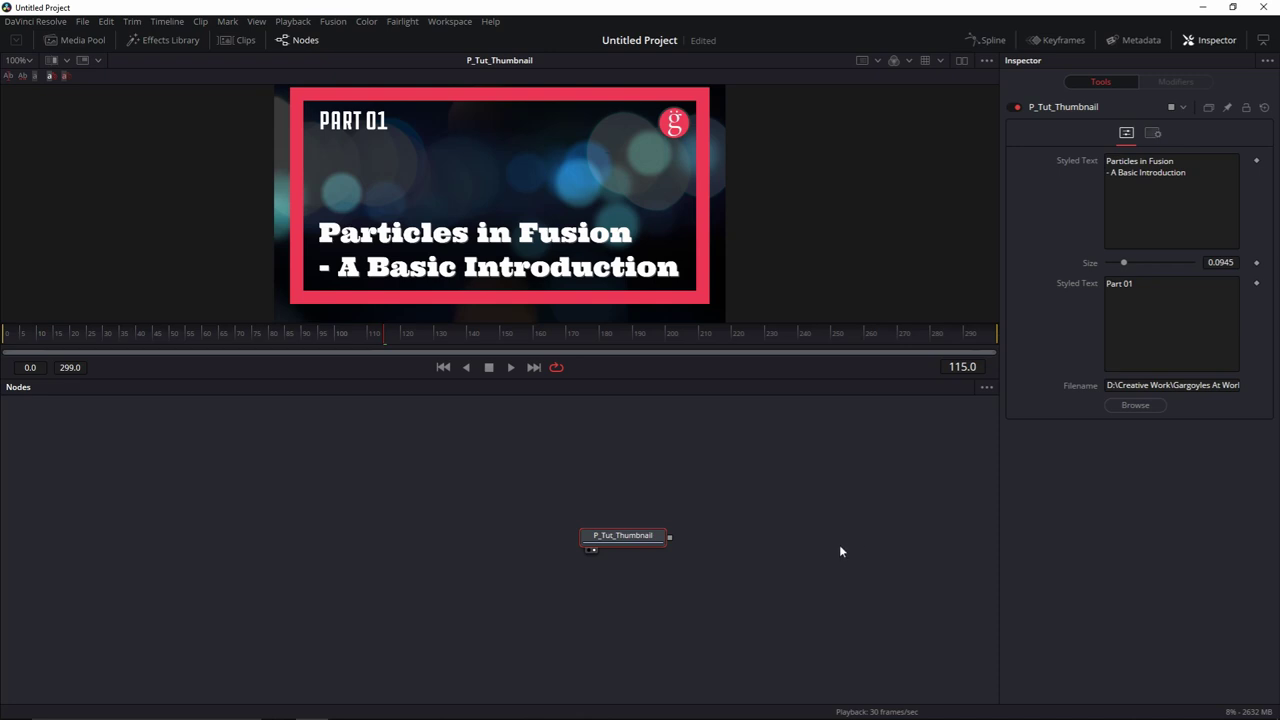
- Save the Resolve project with Ctrl+S and move Resolve aside to reveal the desktop
mouse_move(640, 545)
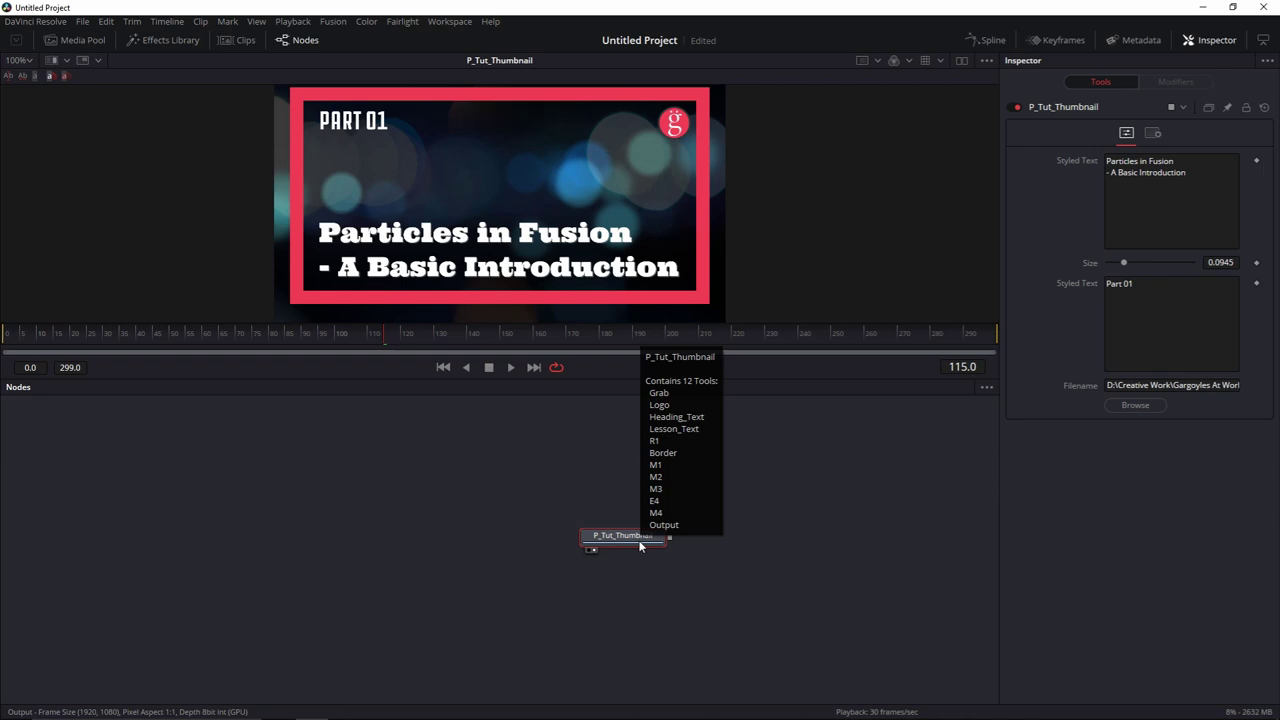
key("ctrl+s")
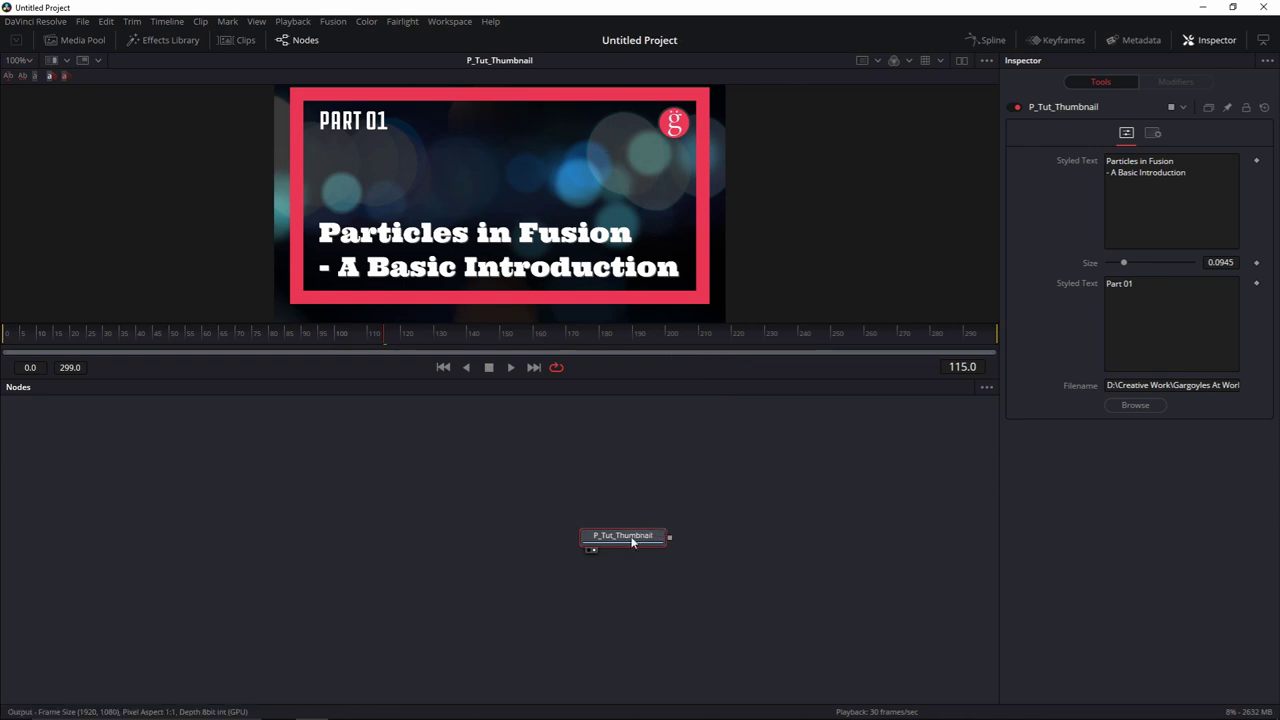
left_click_drag(330, 8, 1020, 14)
- Open one.txt and paste the macro script into it
double_click(299, 178)
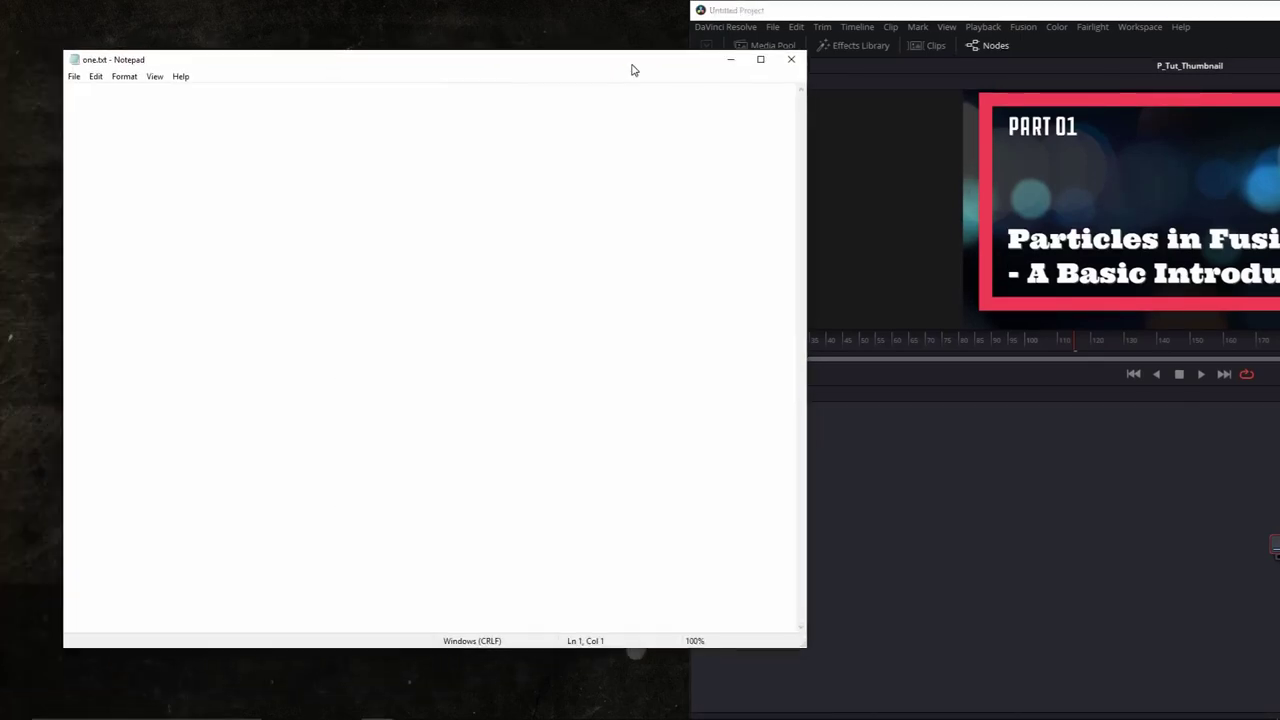
right_click(257, 144)
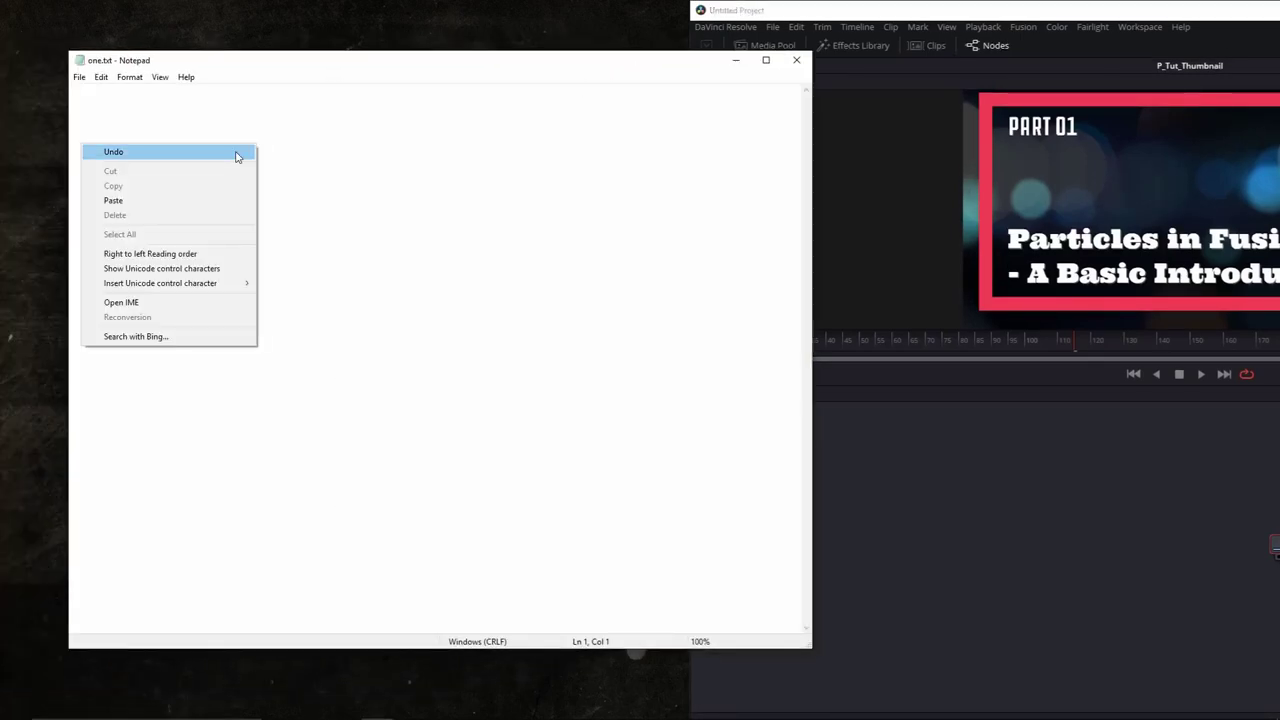
left_click(222, 209)
scroll(356, 288, "up", 20)
scroll(359, 288, "up", 20)
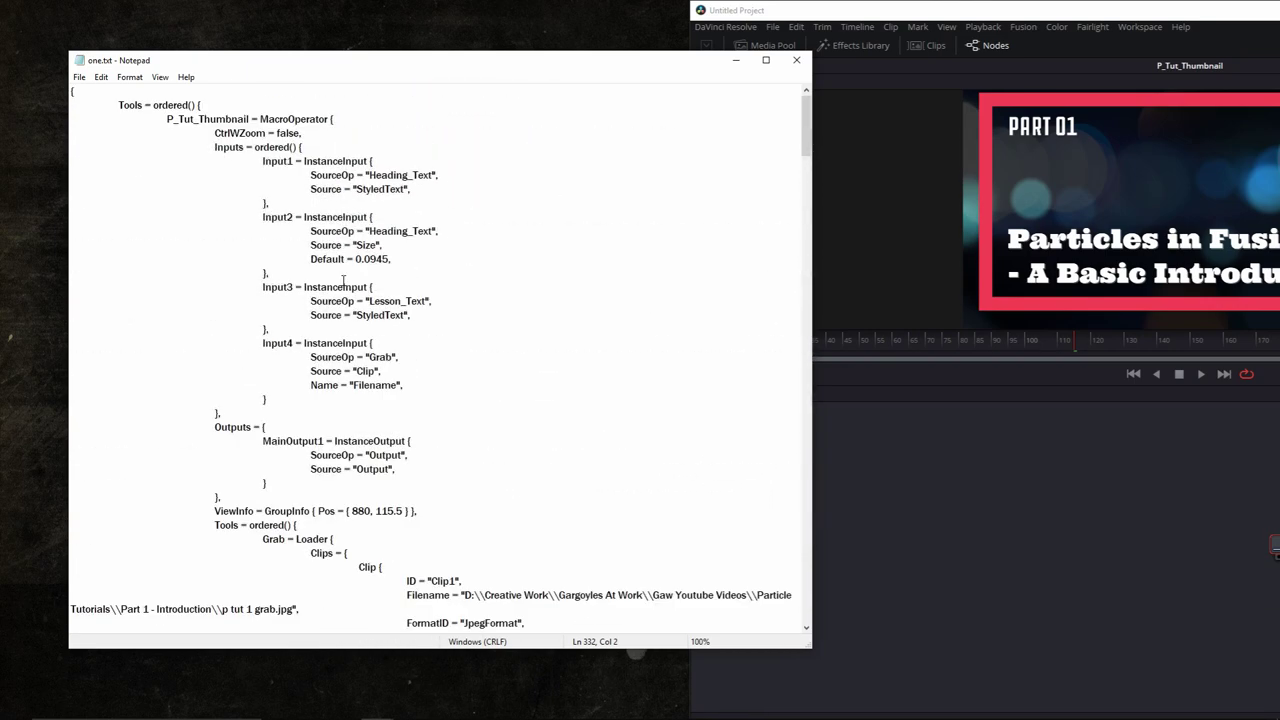
- Change MacroOperator to GroupOperator in the script and save one.txt
left_click_drag(288, 119, 260, 119)
type("Group")
left_click(79, 77)
left_click(100, 125)
- Copy all of the edited code in one.txt and close Notepad
key("ctrl+a")
right_click(218, 240)
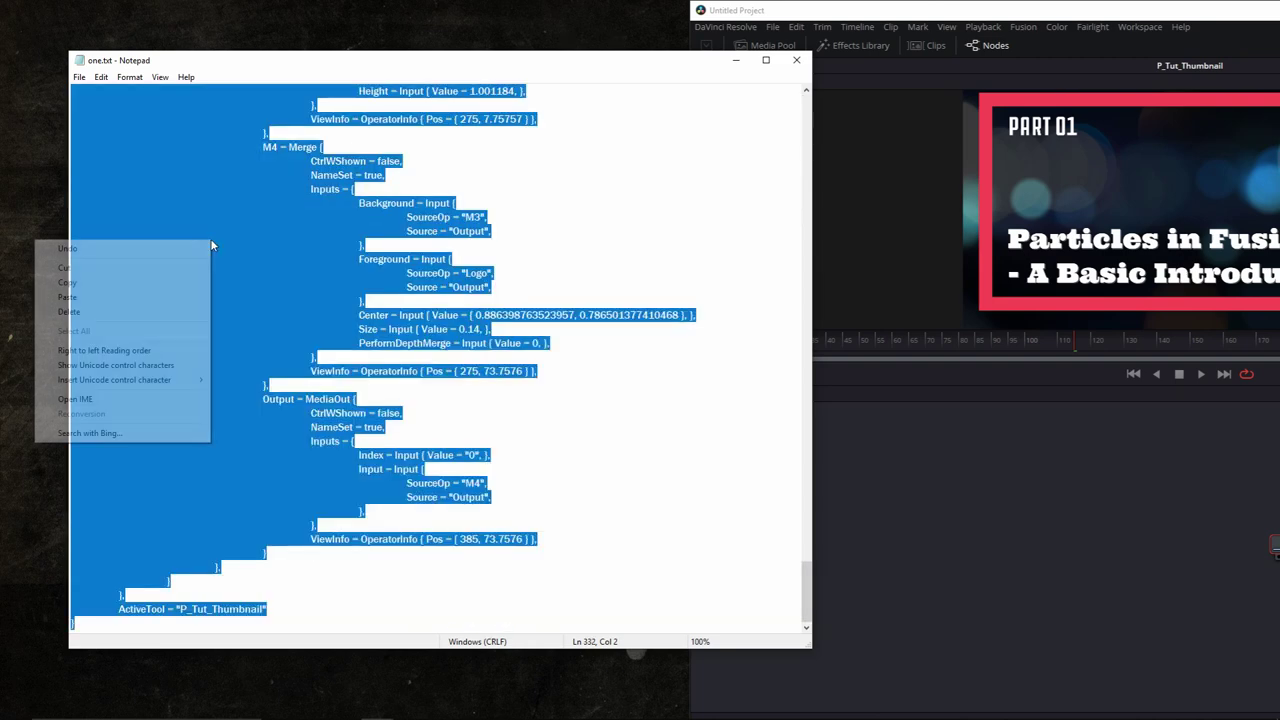
left_click(171, 287)
key("alt+F4")
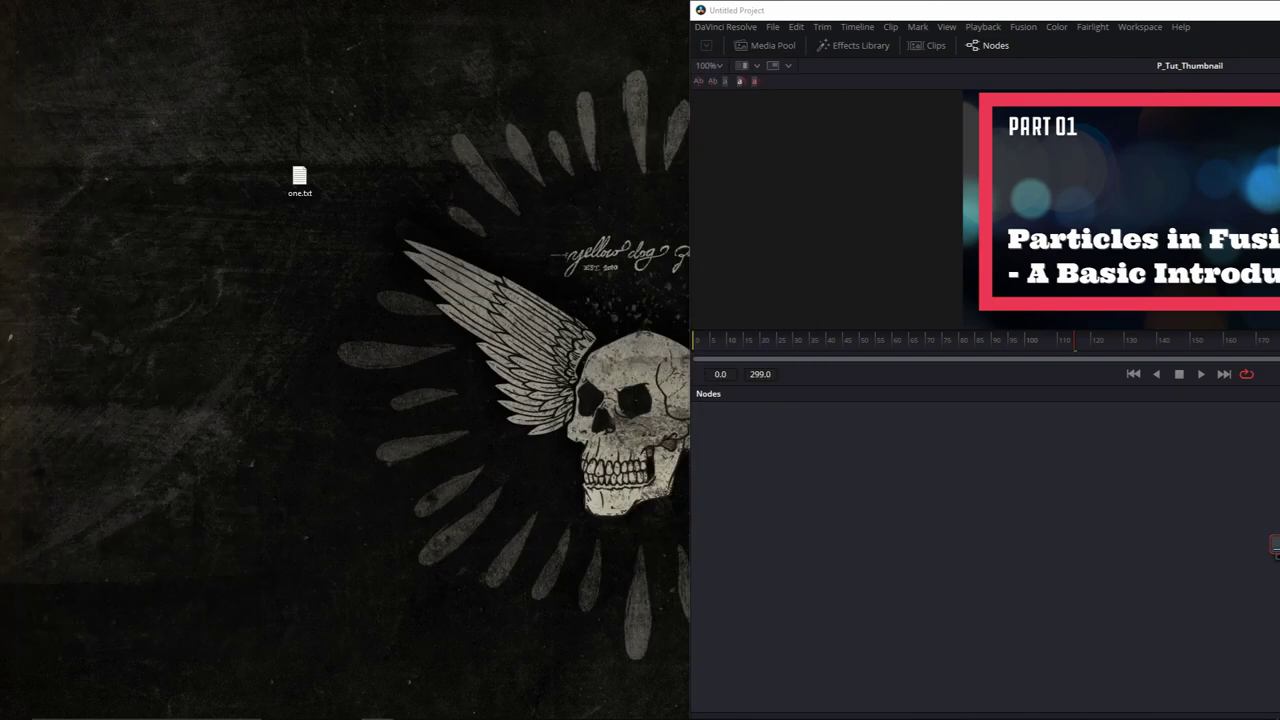
- Maximize Resolve, delete the P_Tut_Thumbnail node and paste the edited group code back in
left_click_drag(813, 22, 145, 22)
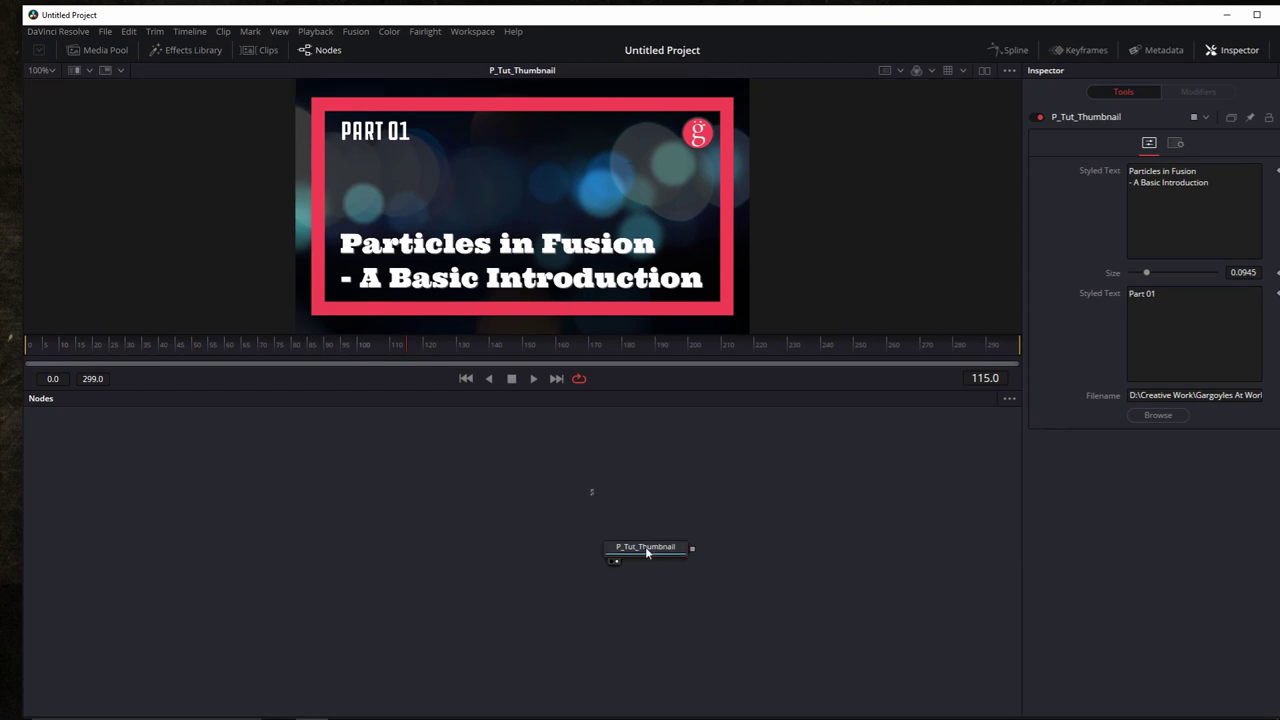
key("Delete")
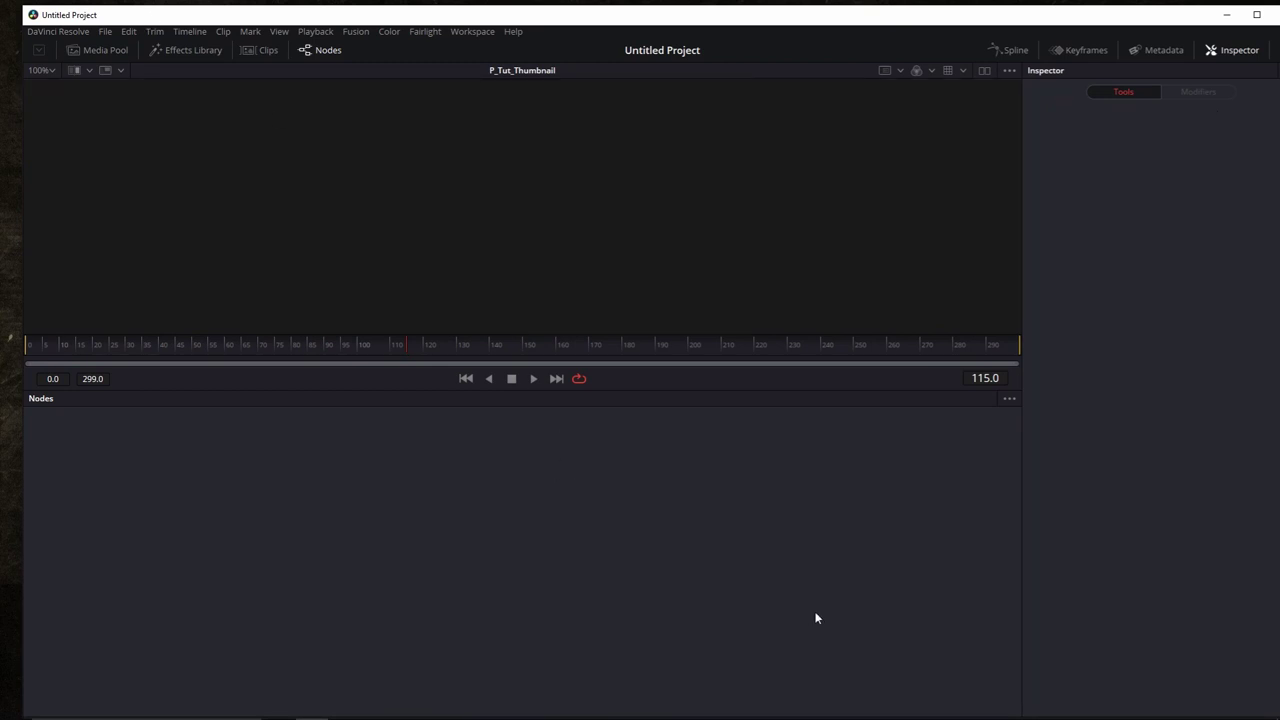
key("ctrl+v")
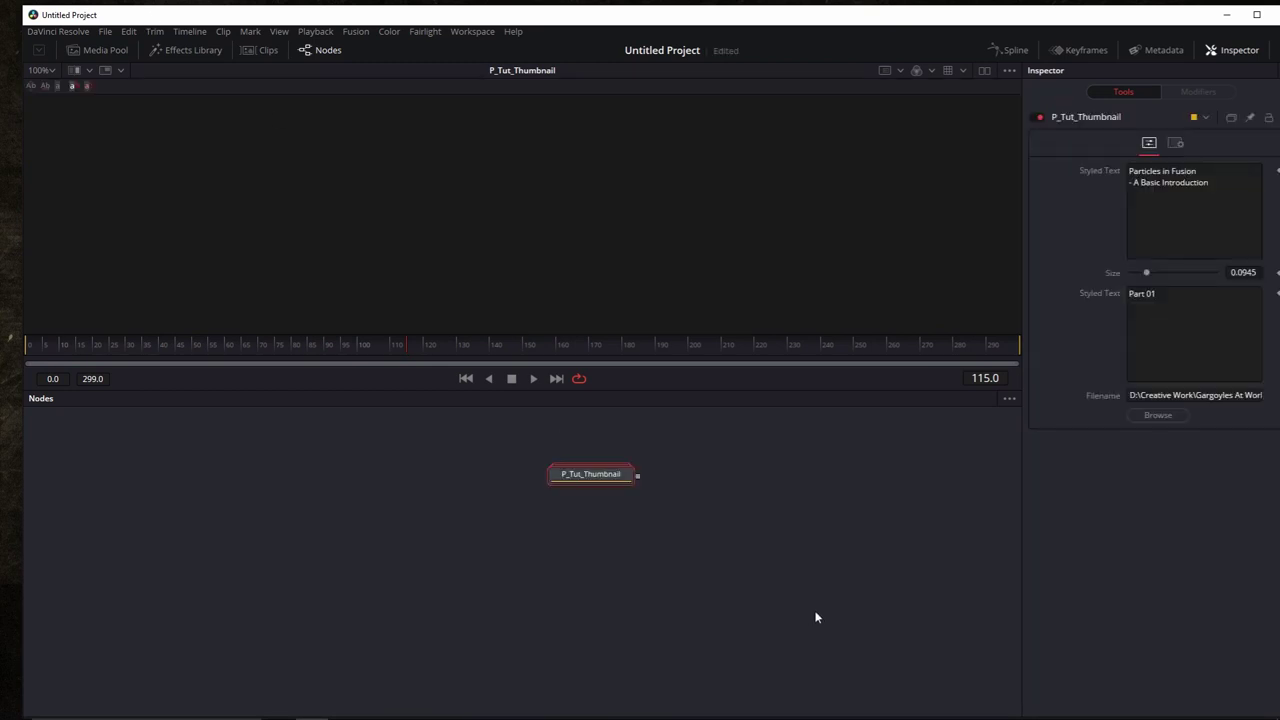
- Ungroup the pasted thumbnail into individual nodes and show the Output node in the viewer
right_click(587, 484)
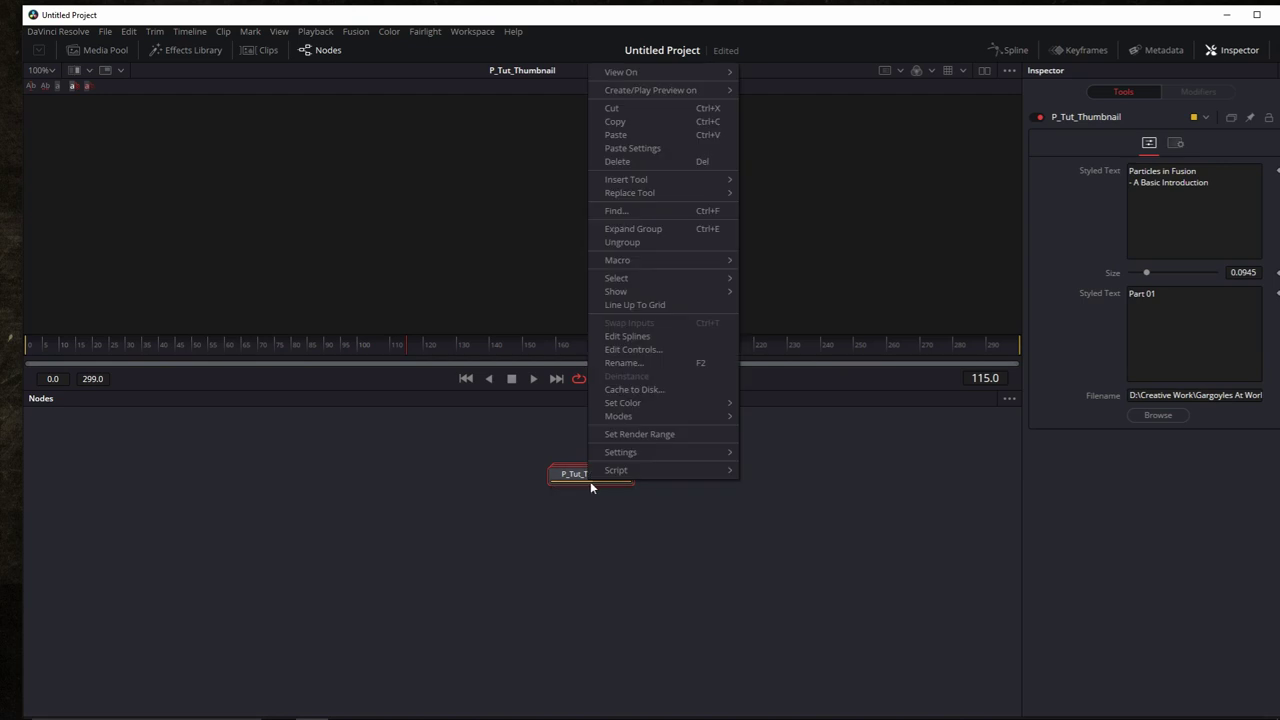
left_click(622, 242)
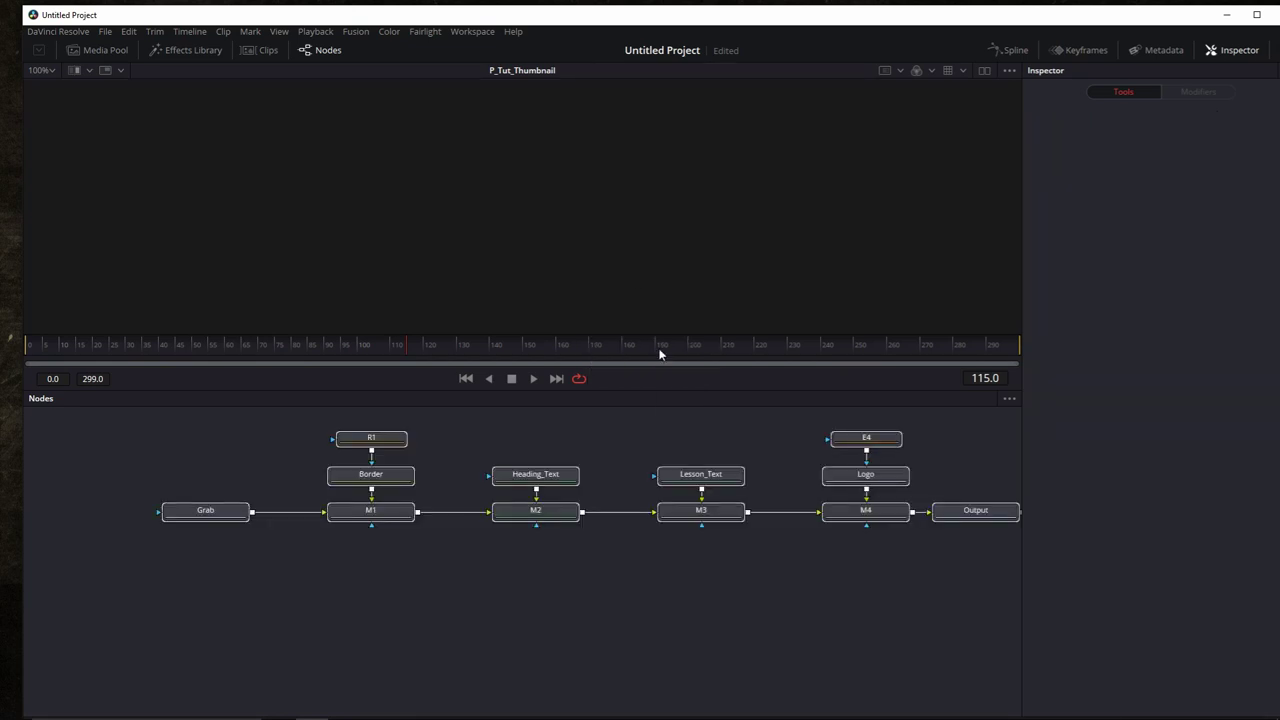
left_click(677, 605)
left_click_drag(784, 604, 818, 628)
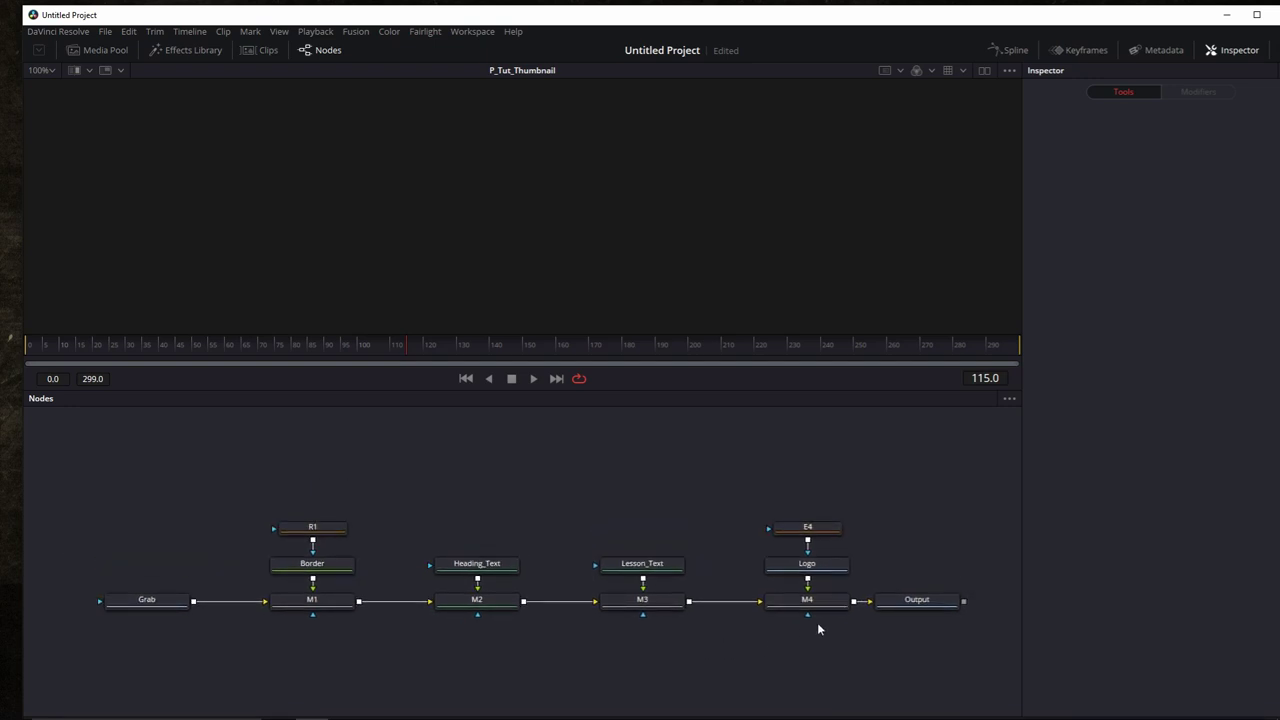
left_click(913, 600)
key("1")
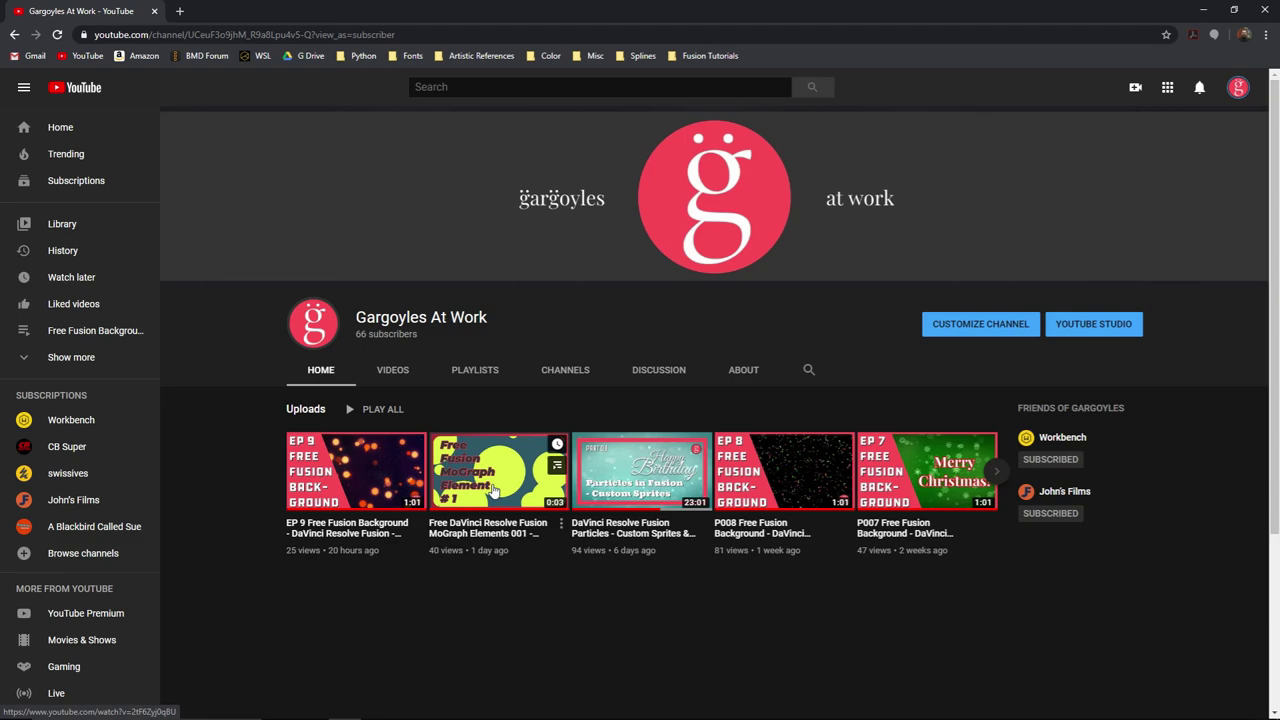
- Open the MoGraph Elements 001 video, expand its description and follow the MoG_01_Code.txt Drive link
left_click(493, 488)
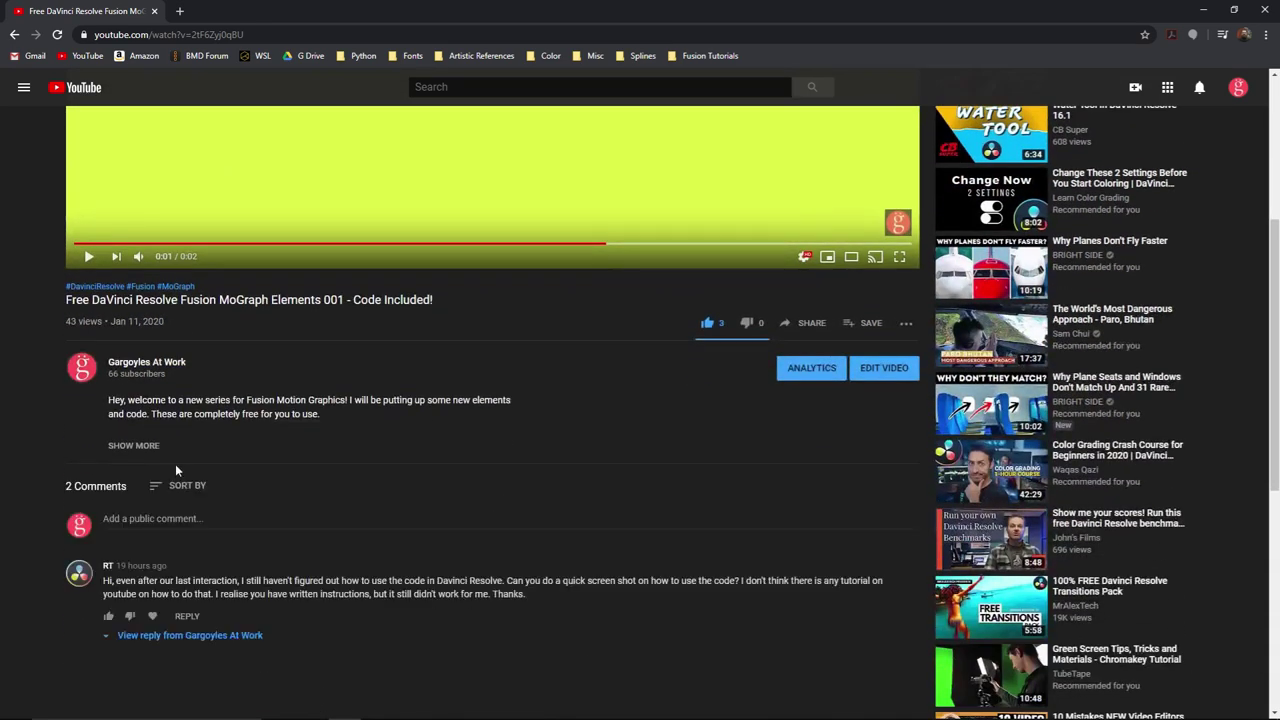
left_click(150, 447)
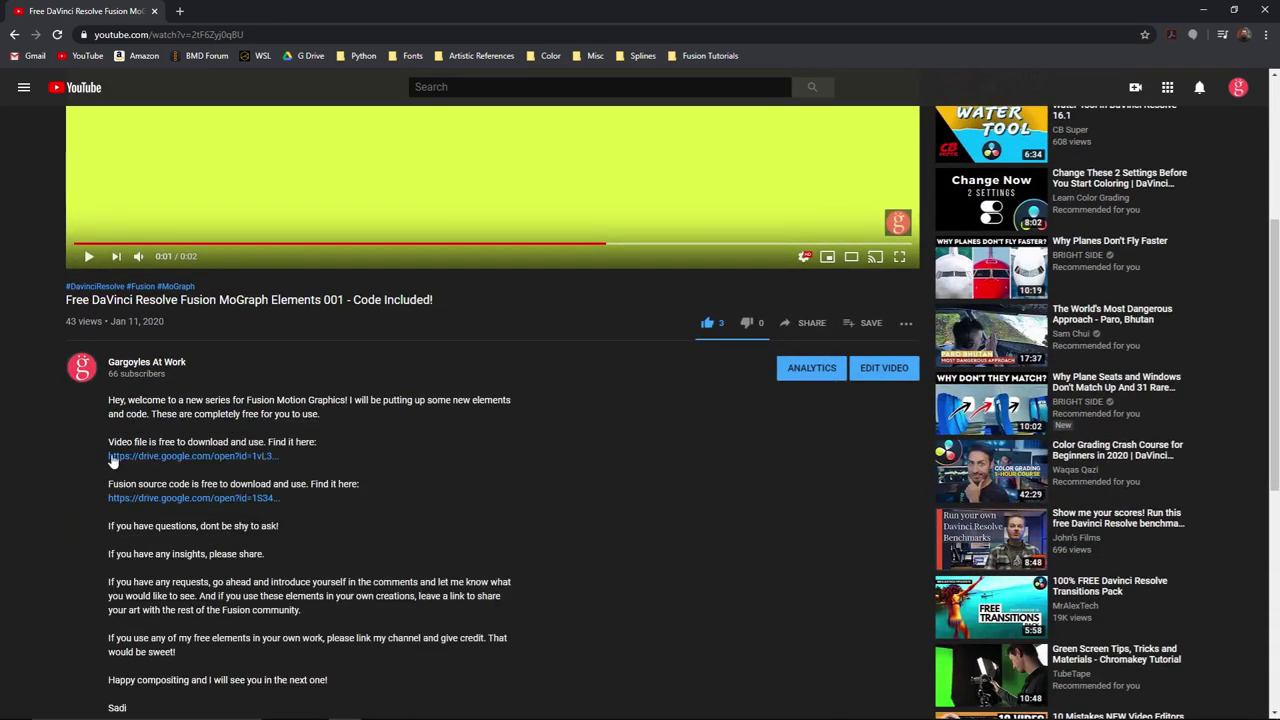
left_click(237, 498)
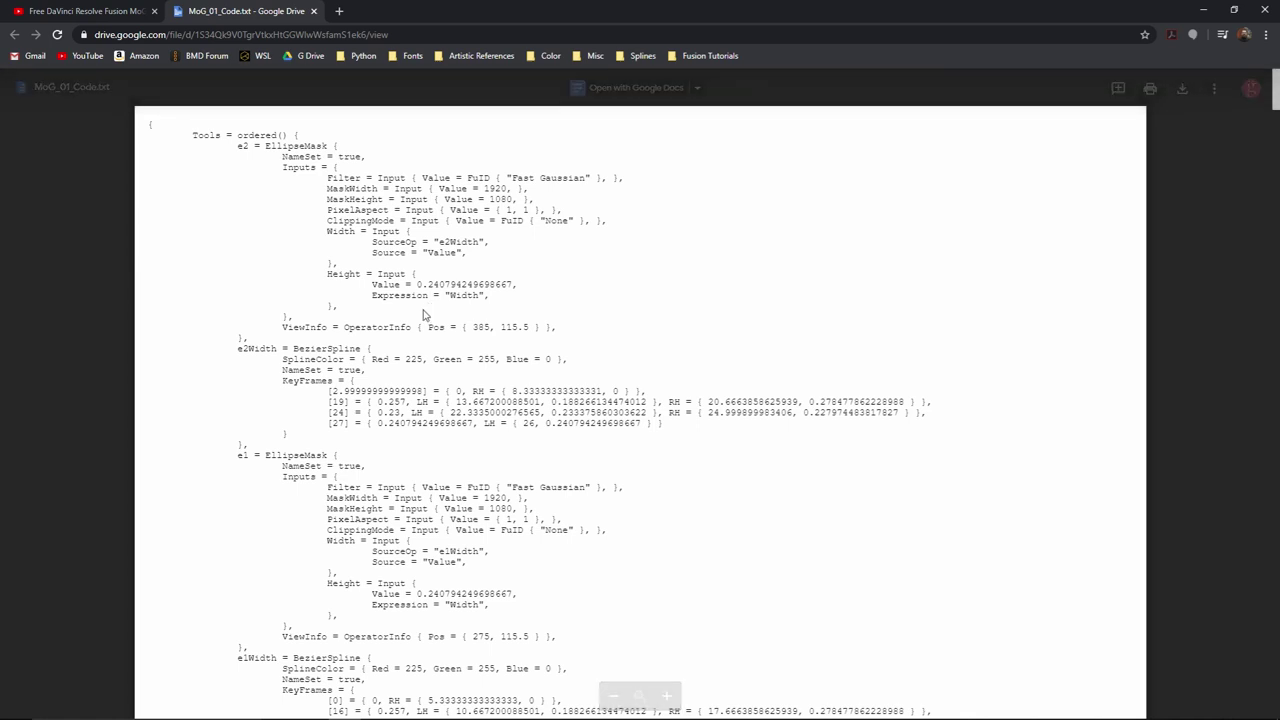
- Download MoG_01_Code.txt from Google Drive and bring up the downloaded file's folder options
left_click(1183, 90)
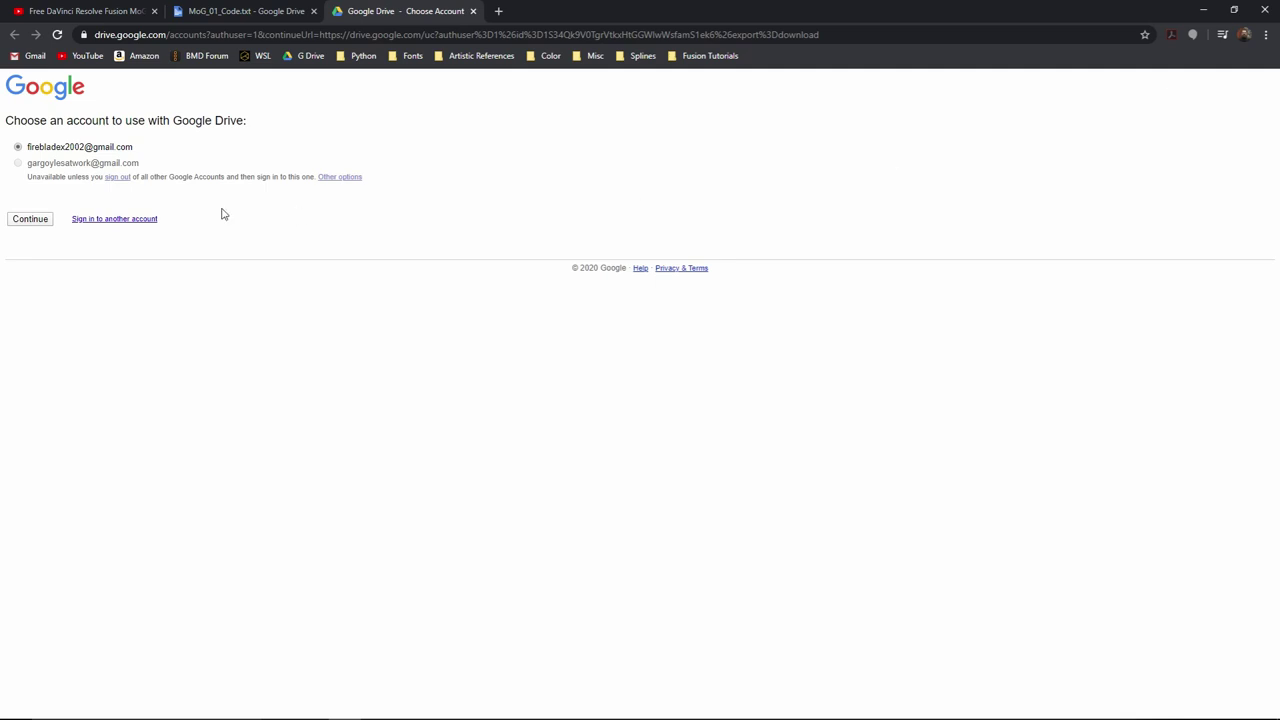
left_click(30, 219)
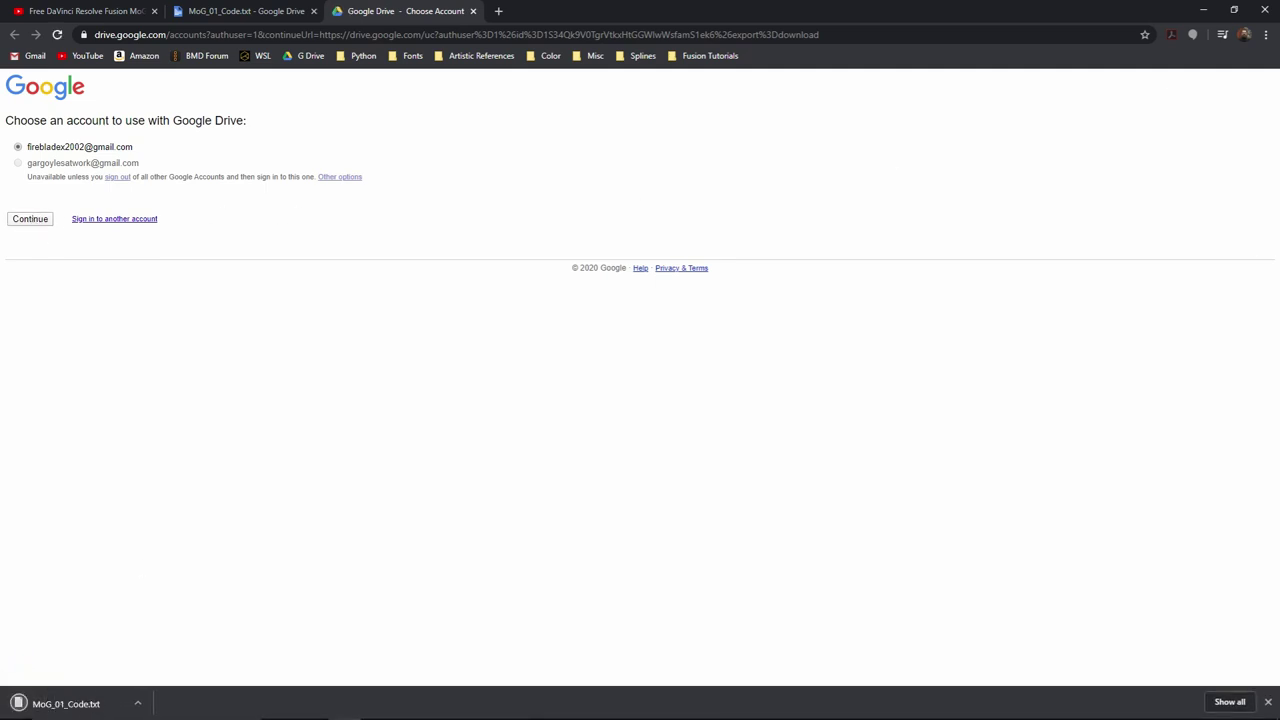
left_click(138, 704)
- Show MoG_01_Code.txt in Downloads and cut it for moving to the desktop
left_click(168, 658)
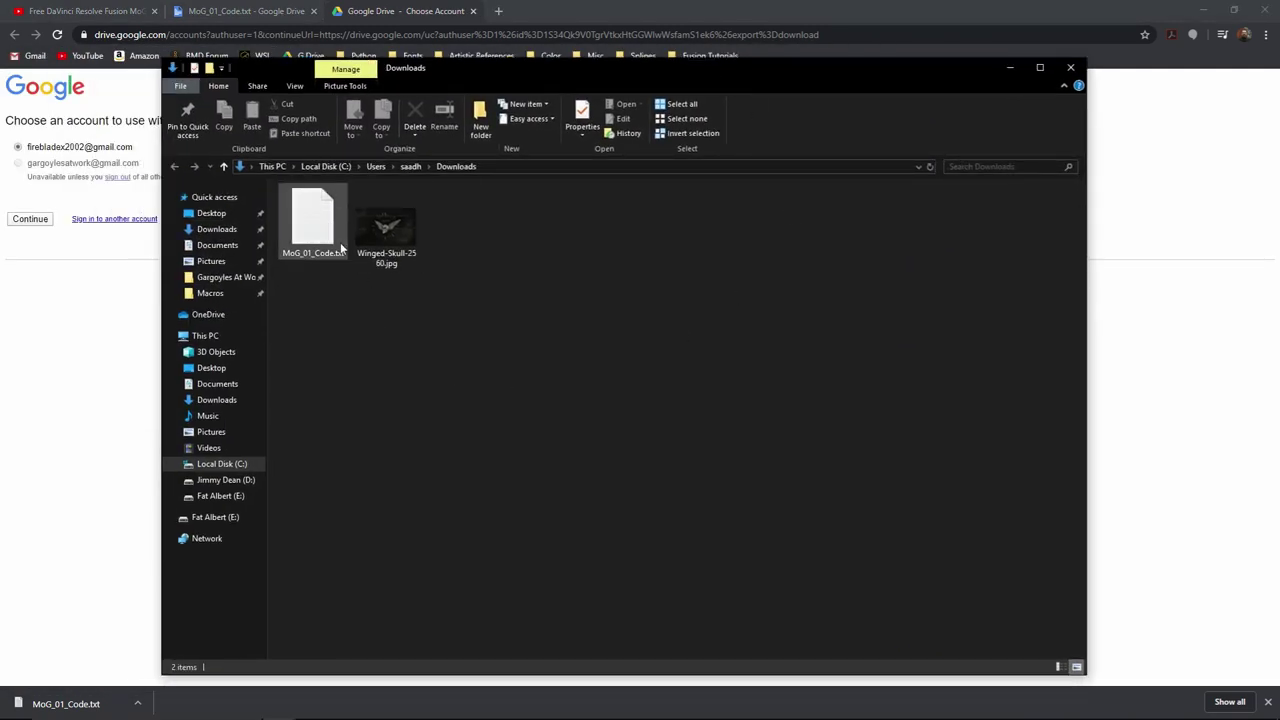
right_click(323, 219)
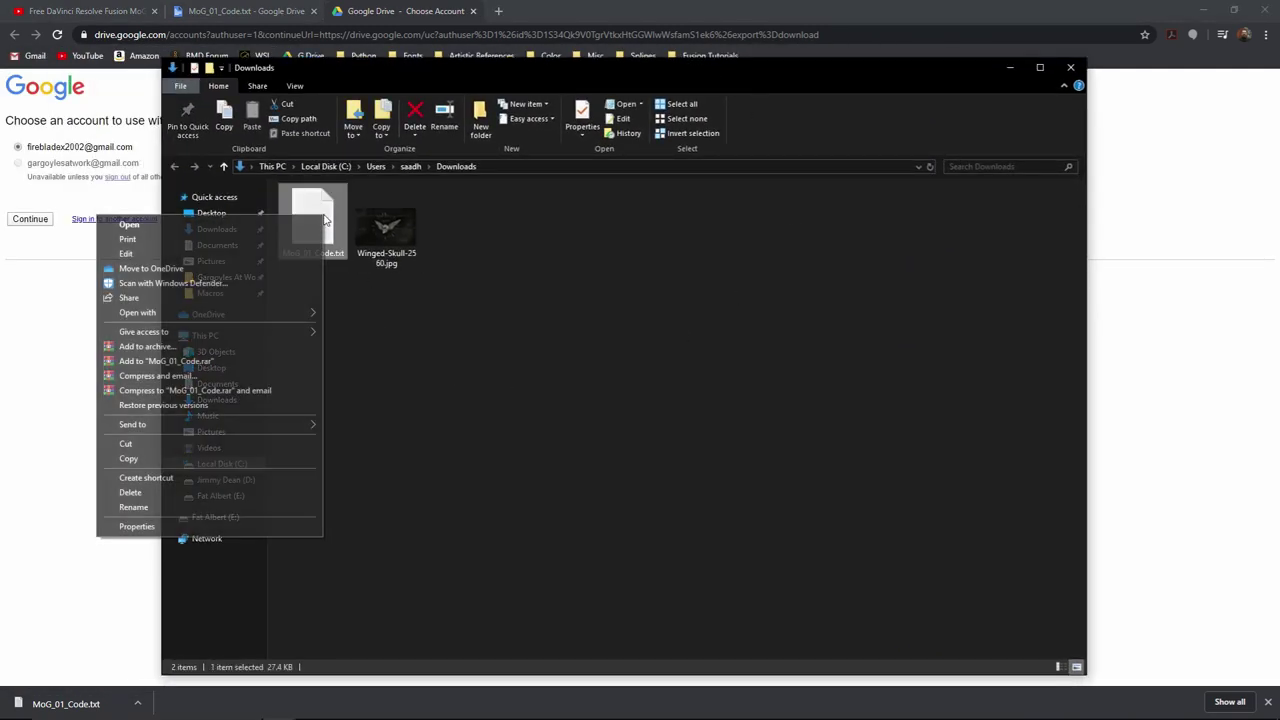
left_click(222, 444)
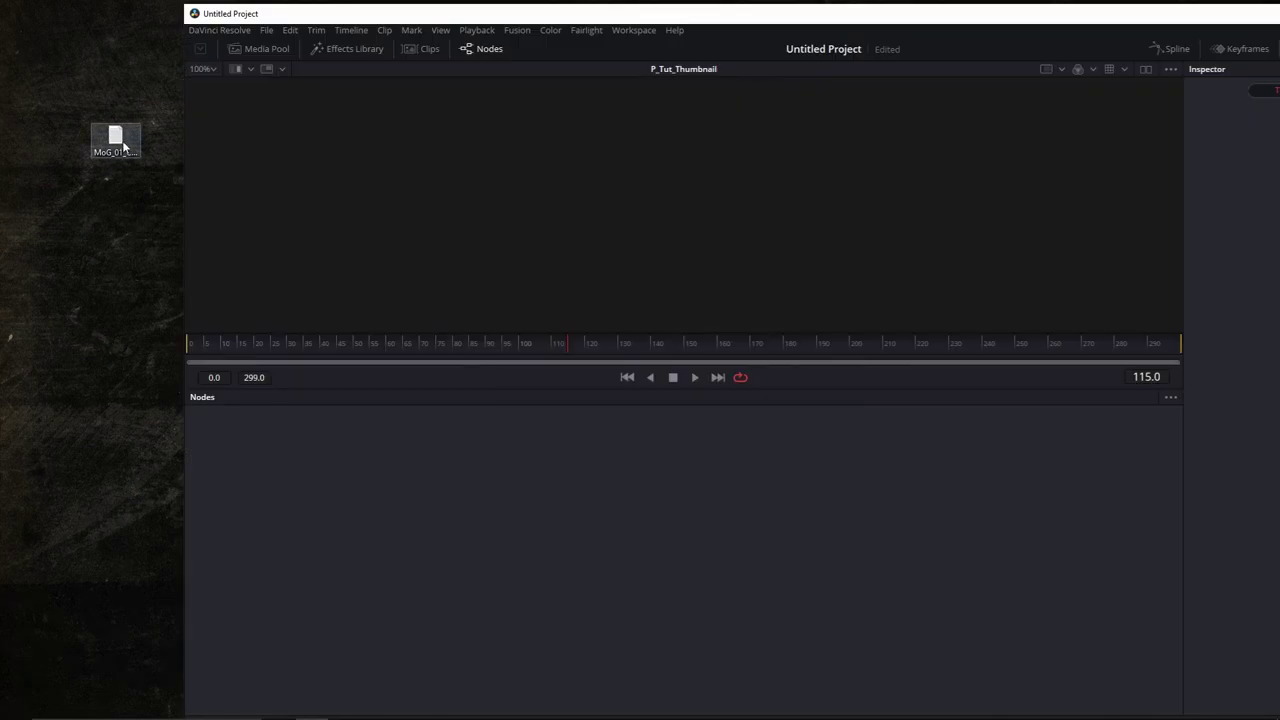
- Open MoG_01_Code.txt in Notepad, copy all of its MoGraph code, and close Notepad
double_click(123, 146)
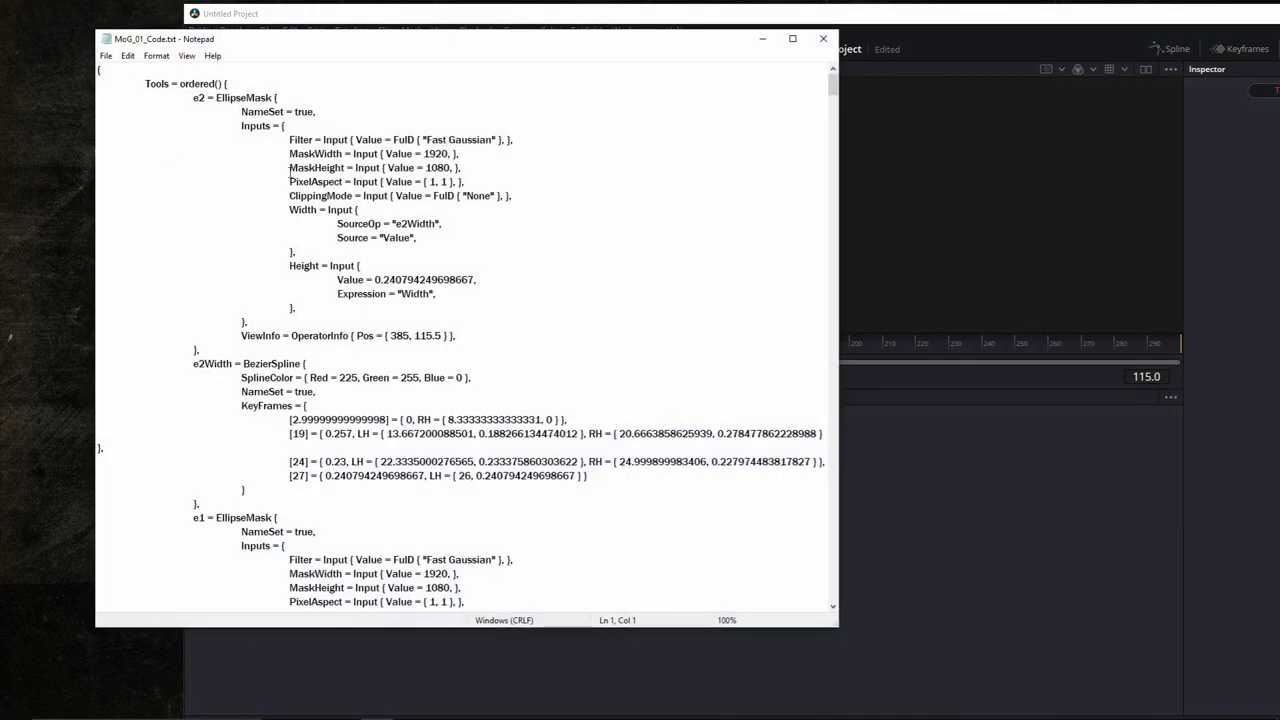
key("ctrl+a")
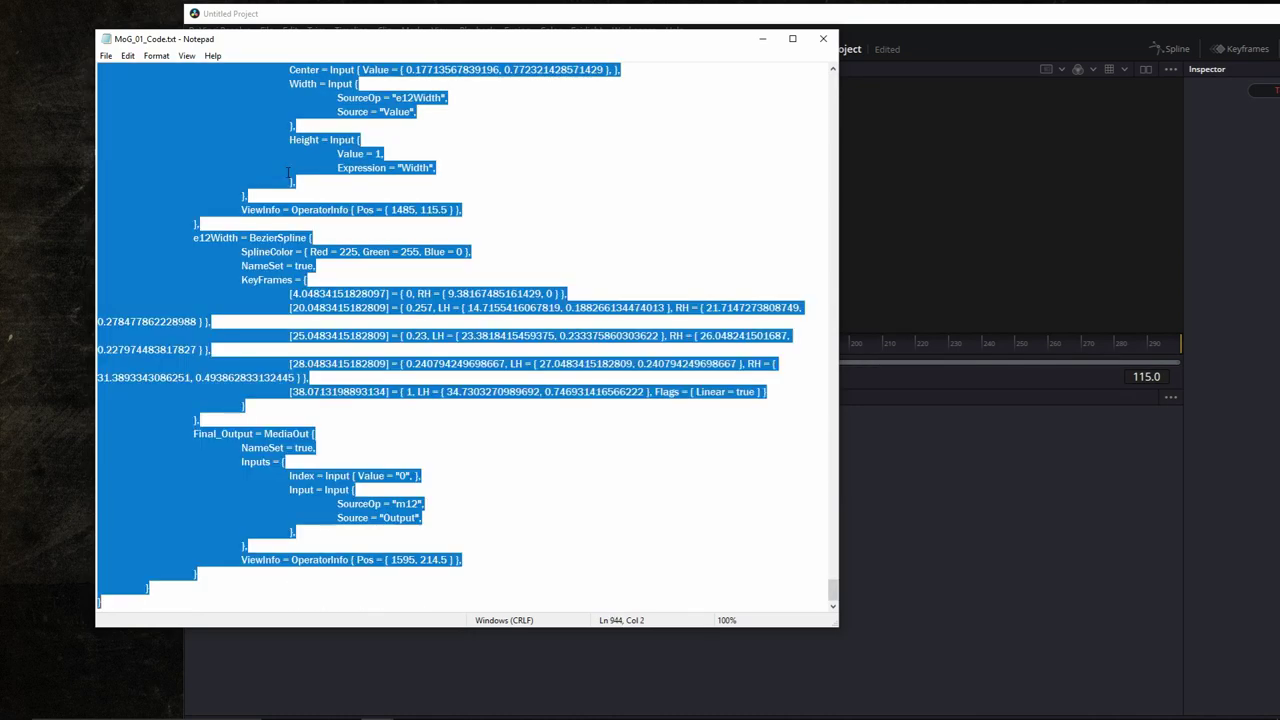
right_click(239, 119)
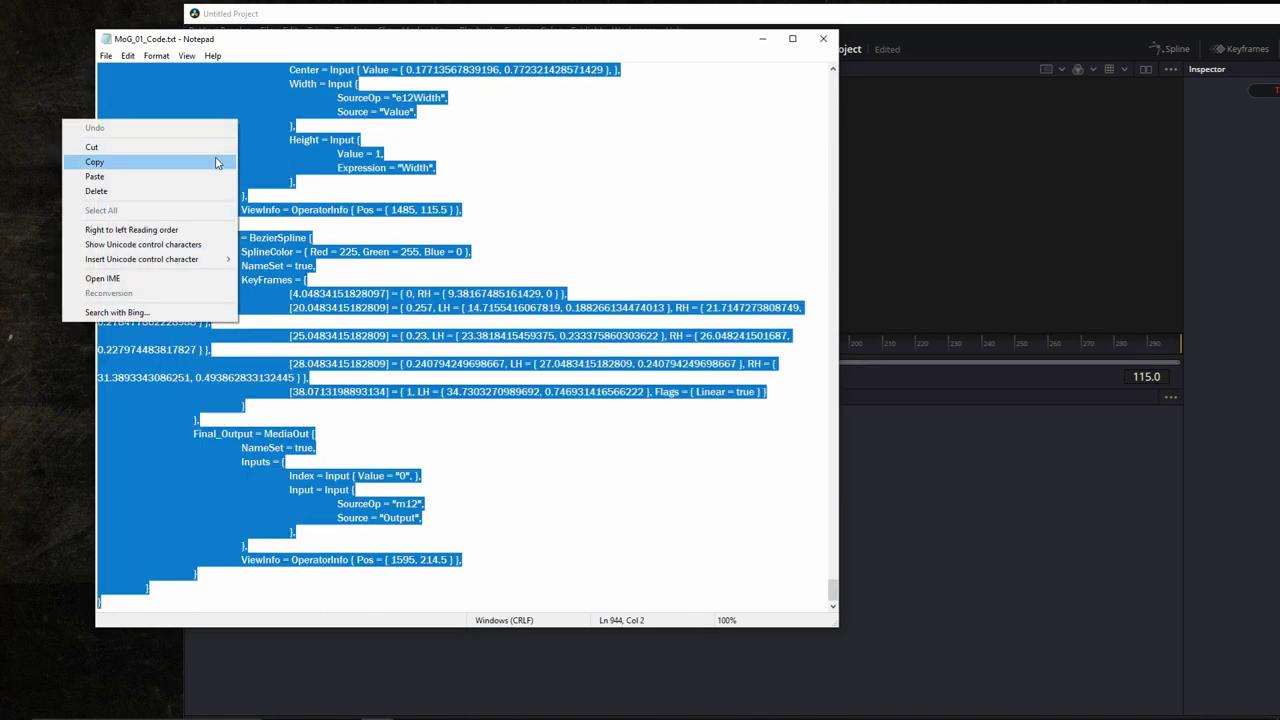
left_click(219, 162)
left_click(763, 38)
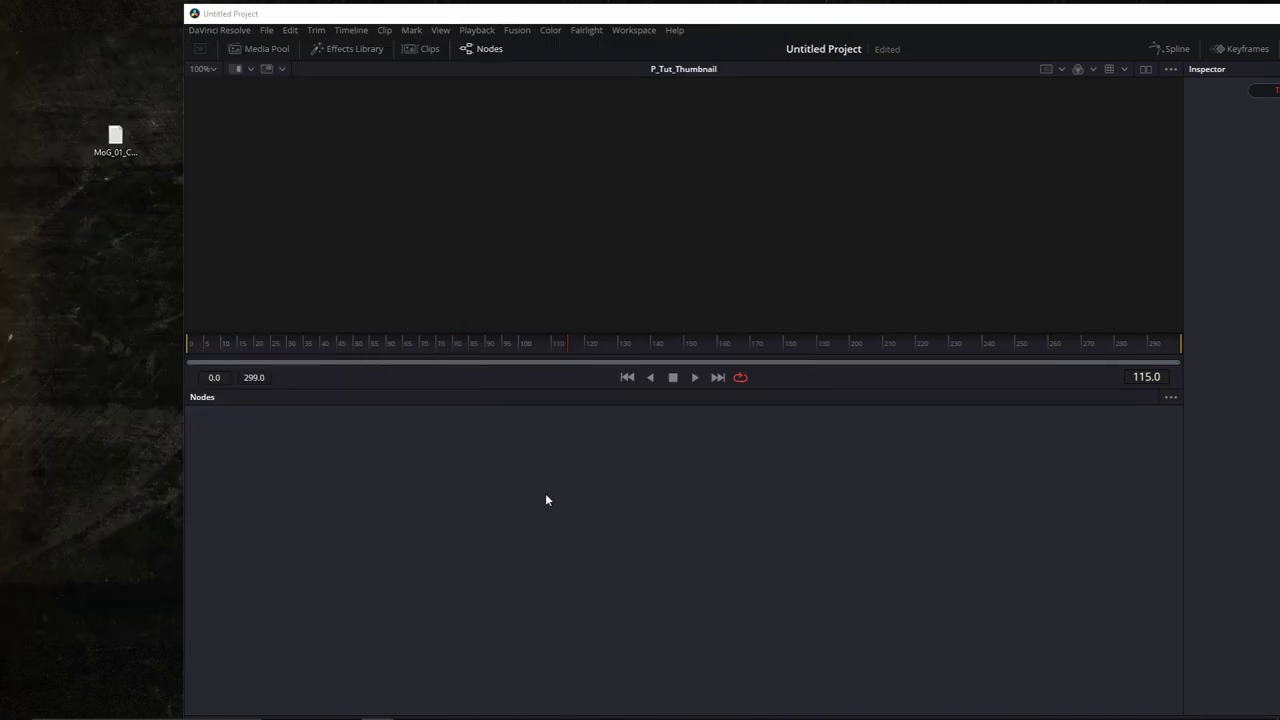
- Paste the MoGraph node graph into the empty comp, maximize Resolve, and show it in the viewer
right_click(560, 505)
left_click(614, 482)
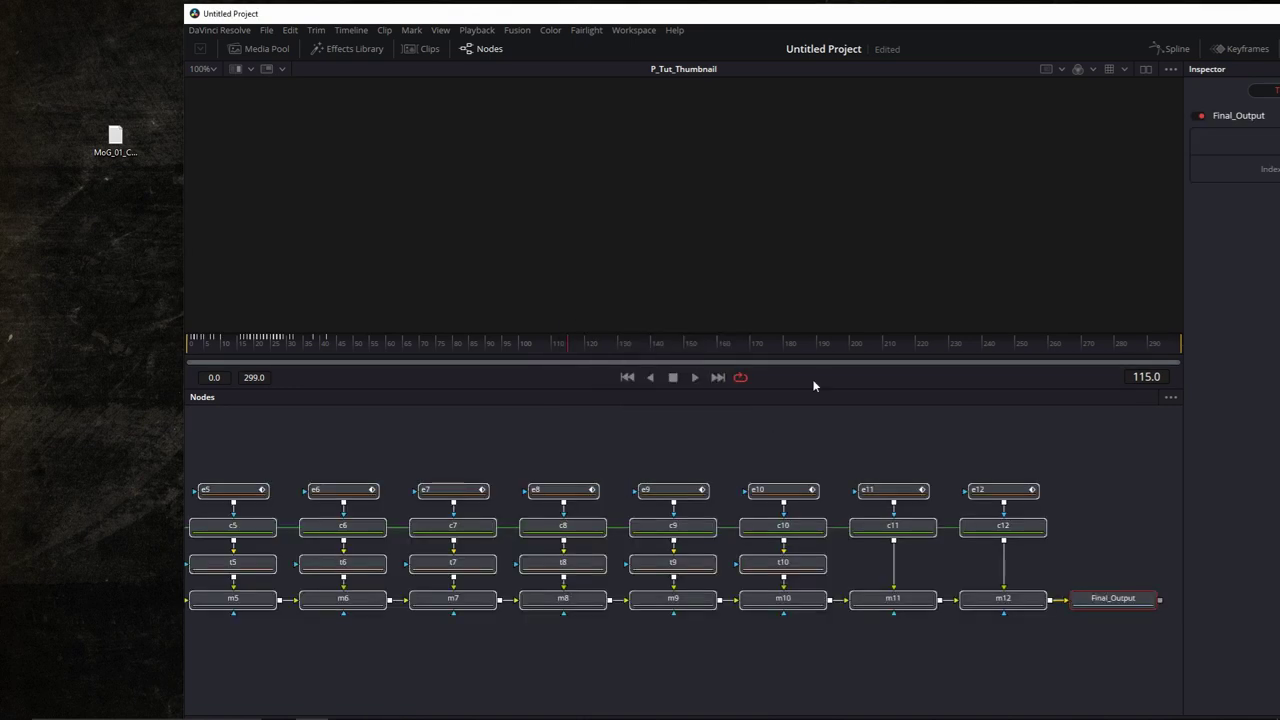
double_click(722, 18)
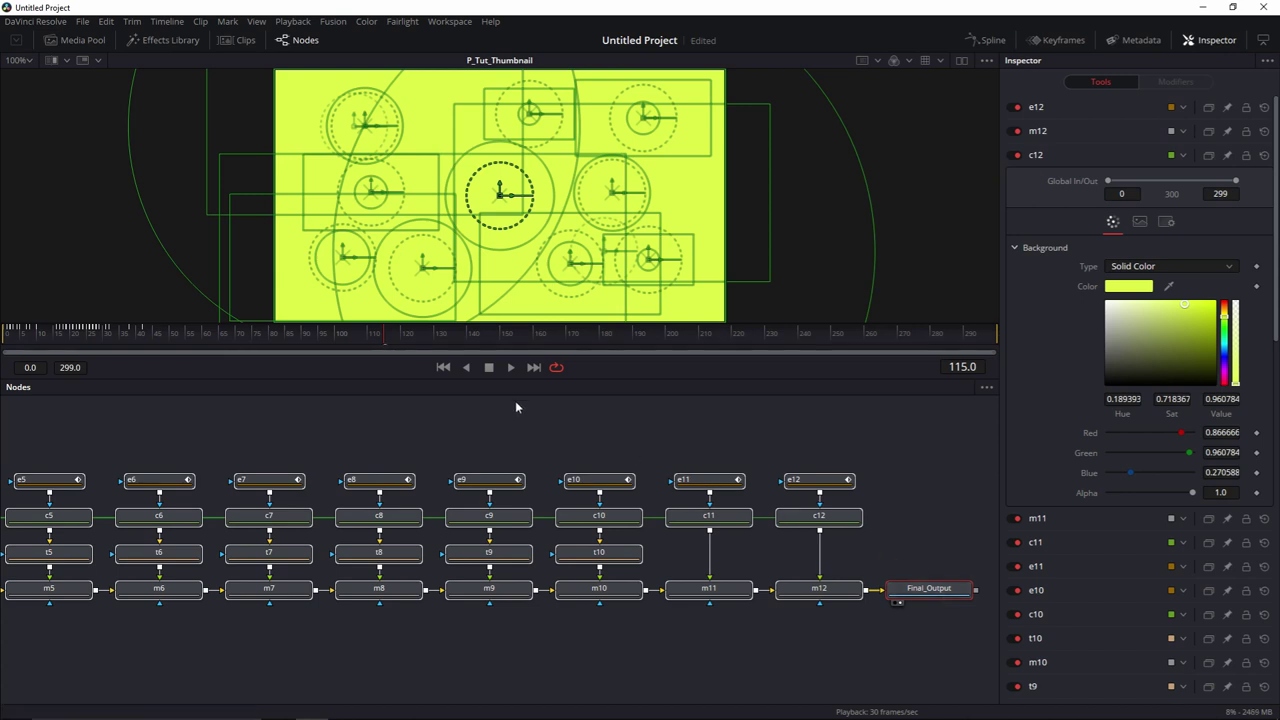
left_click(494, 396)
- Play the circles animation from frame 0 to 60, temporarily hiding the Inspector and node graph
left_click(446, 367)
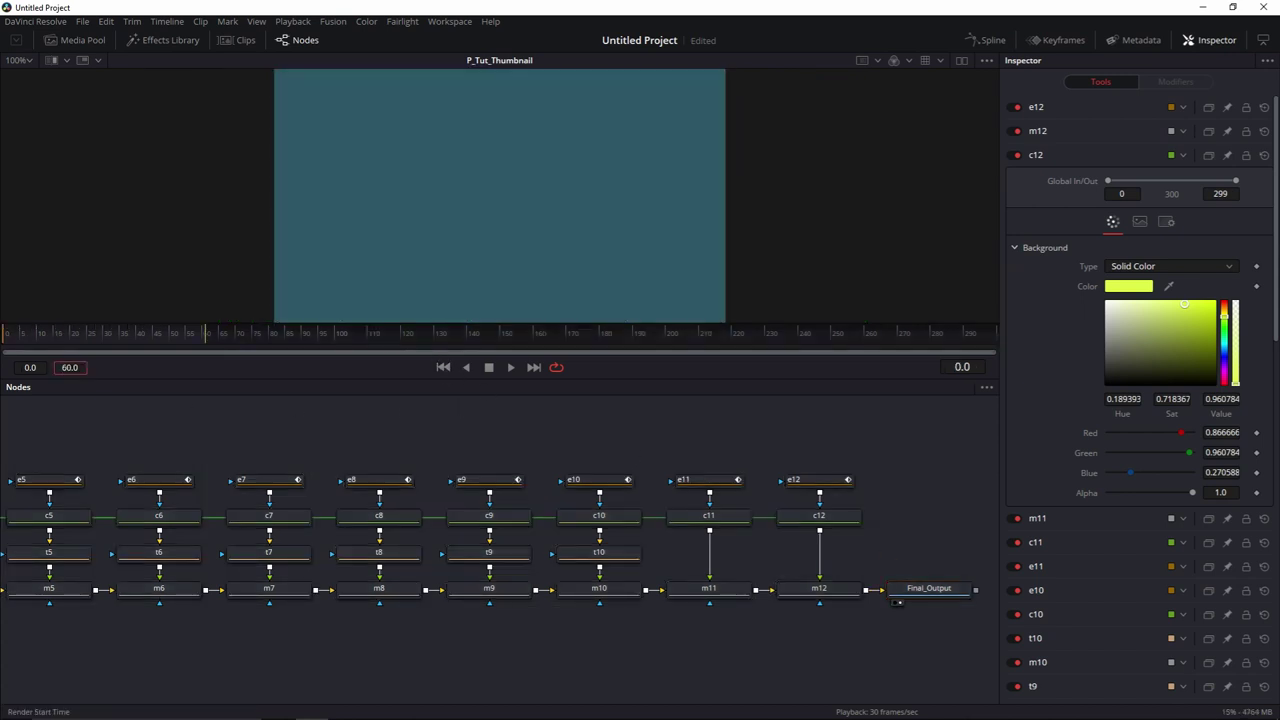
left_click(63, 367)
left_click(510, 367)
left_click(1212, 40)
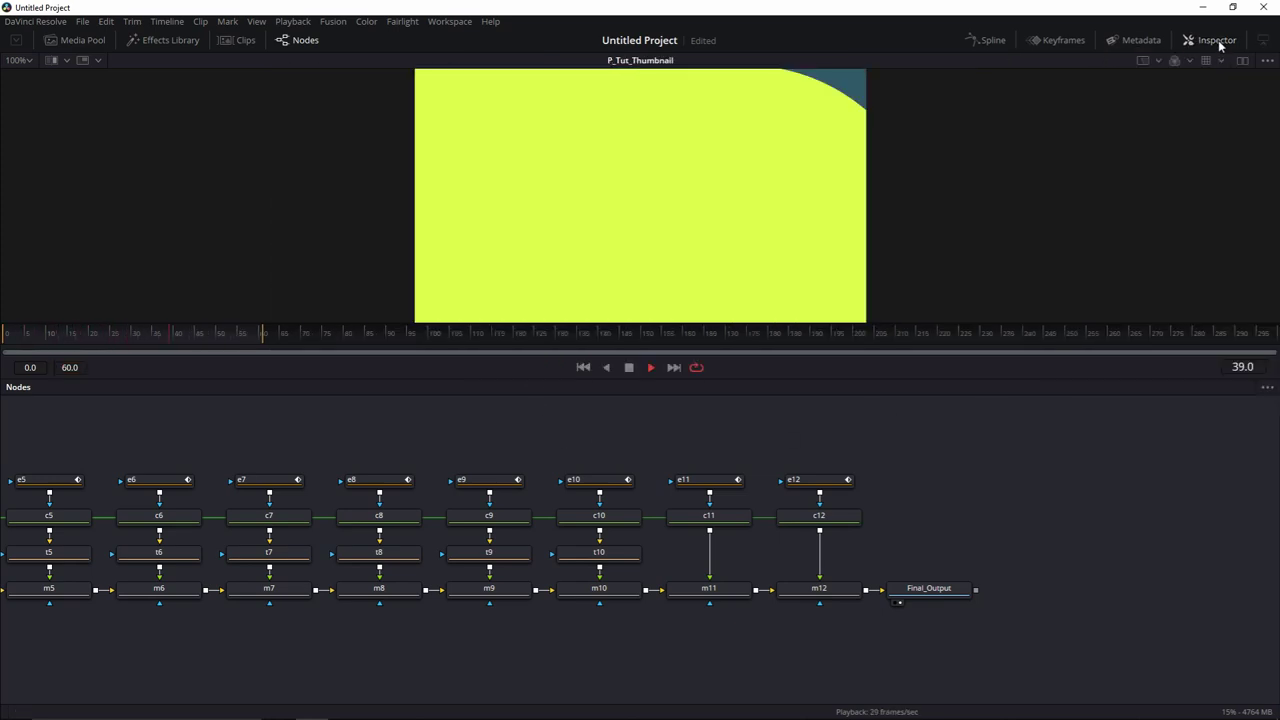
left_click(297, 40)
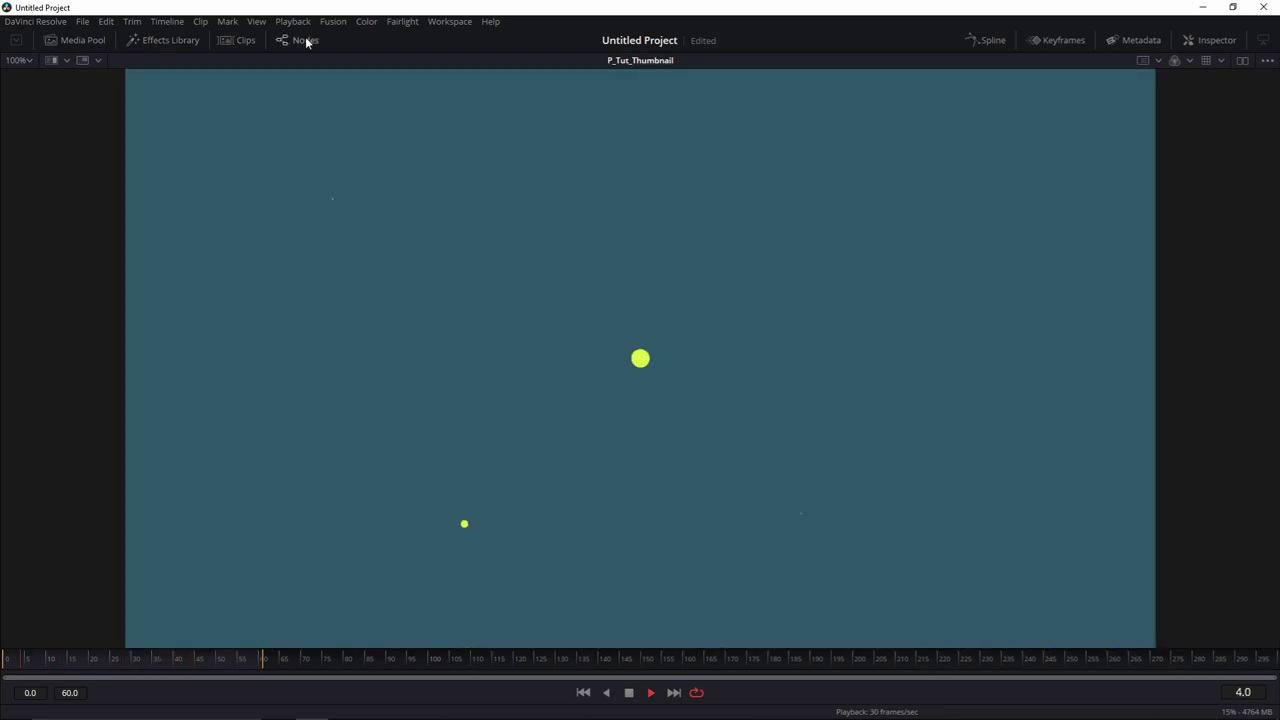
left_click(302, 40)
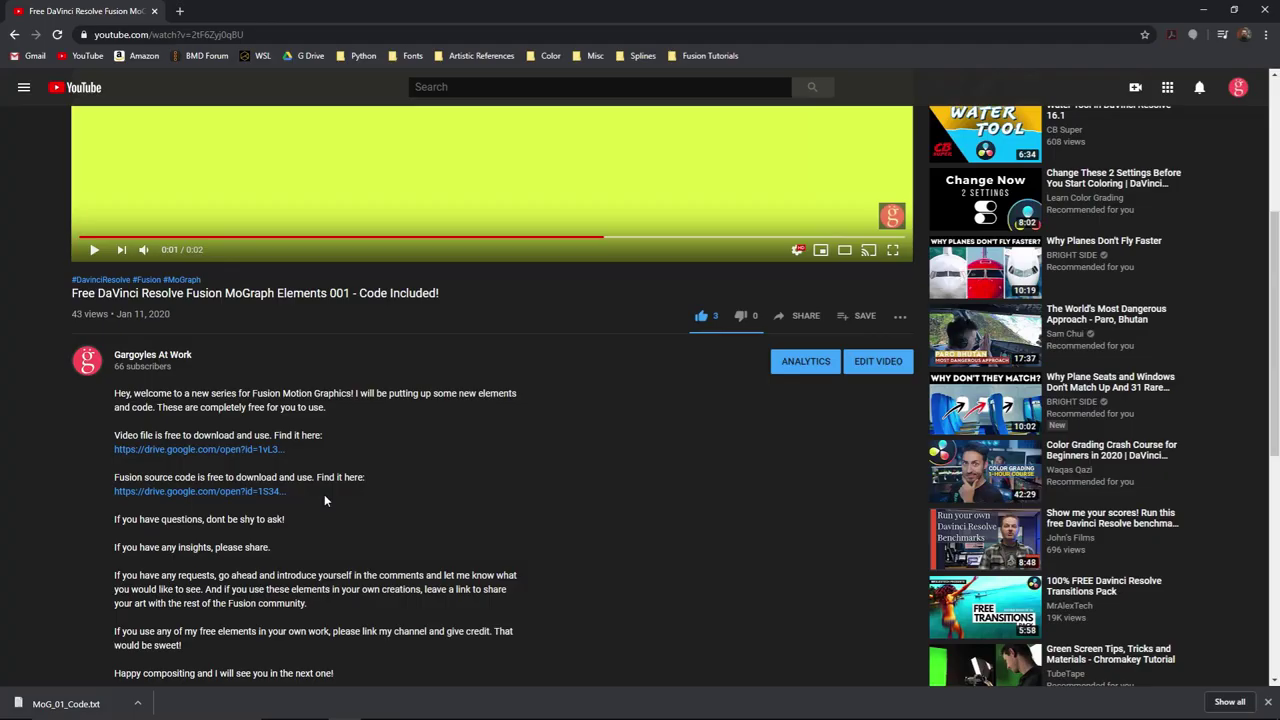
- Reopen MoG_01_Code.txt from the description's second Drive link and select all its code
left_click(176, 493)
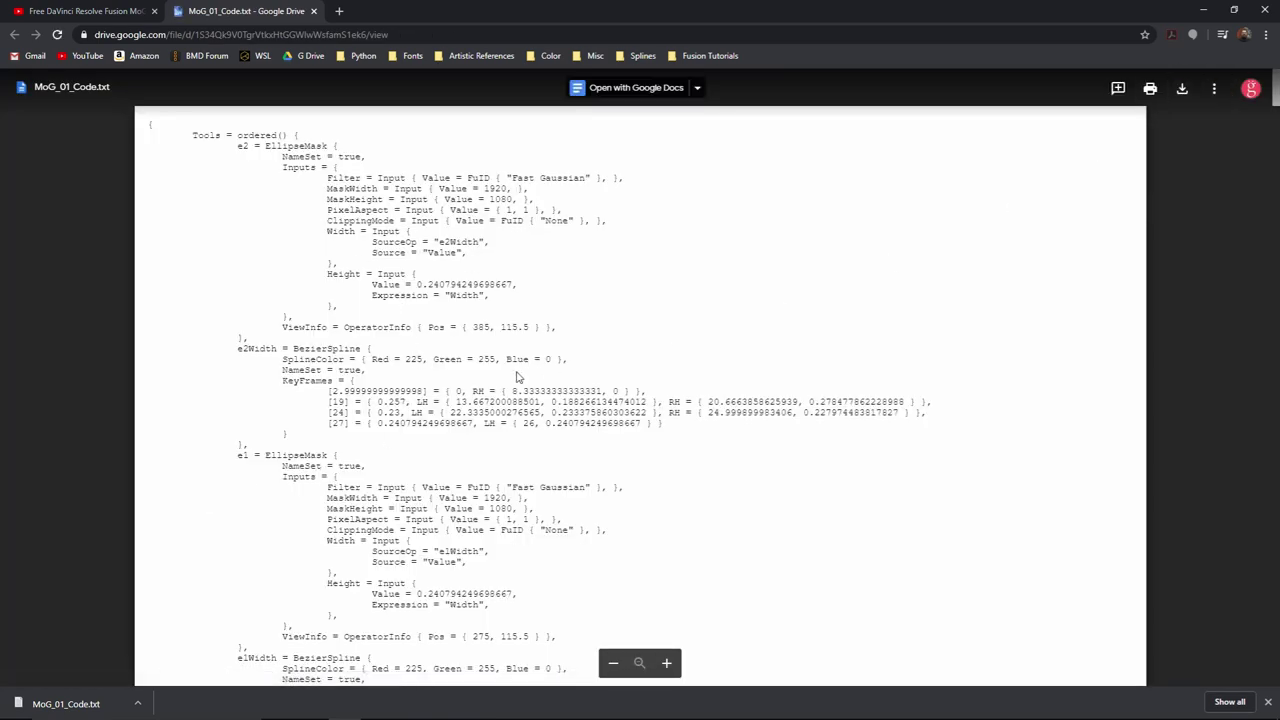
key("ctrl+a")
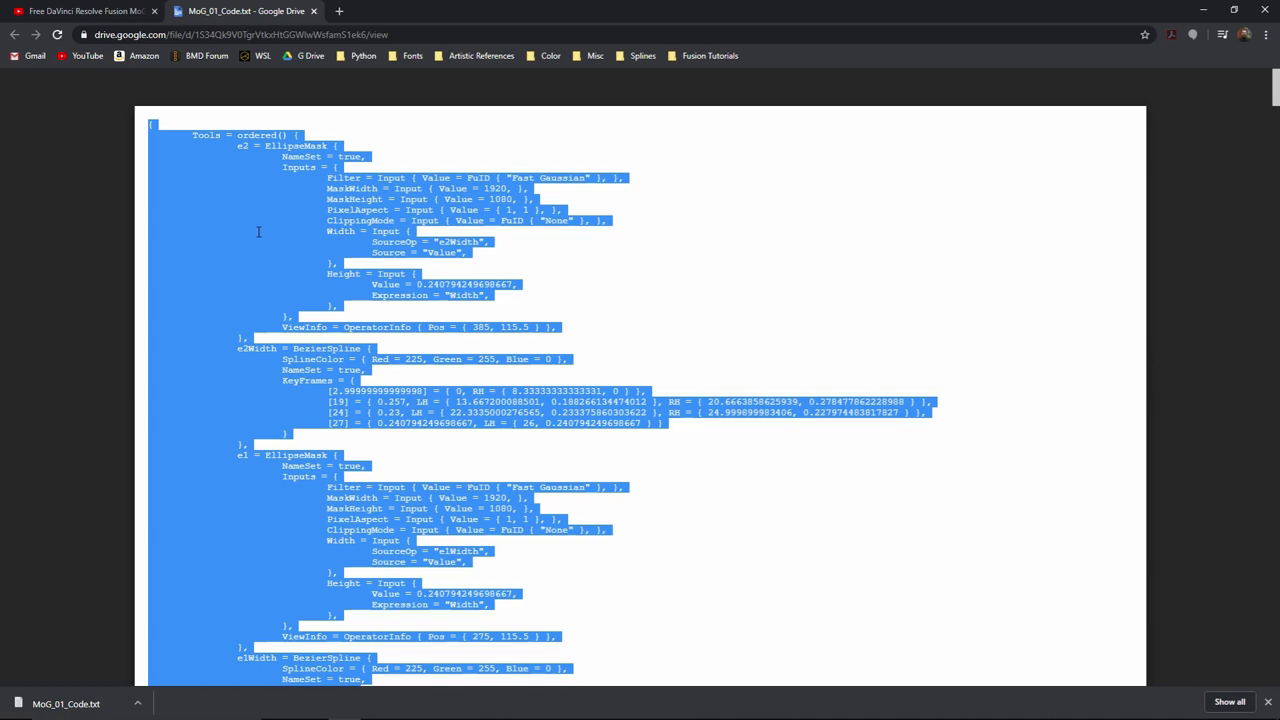
- Create a new desktop text document named two.txt and open it
left_click(1203, 9)
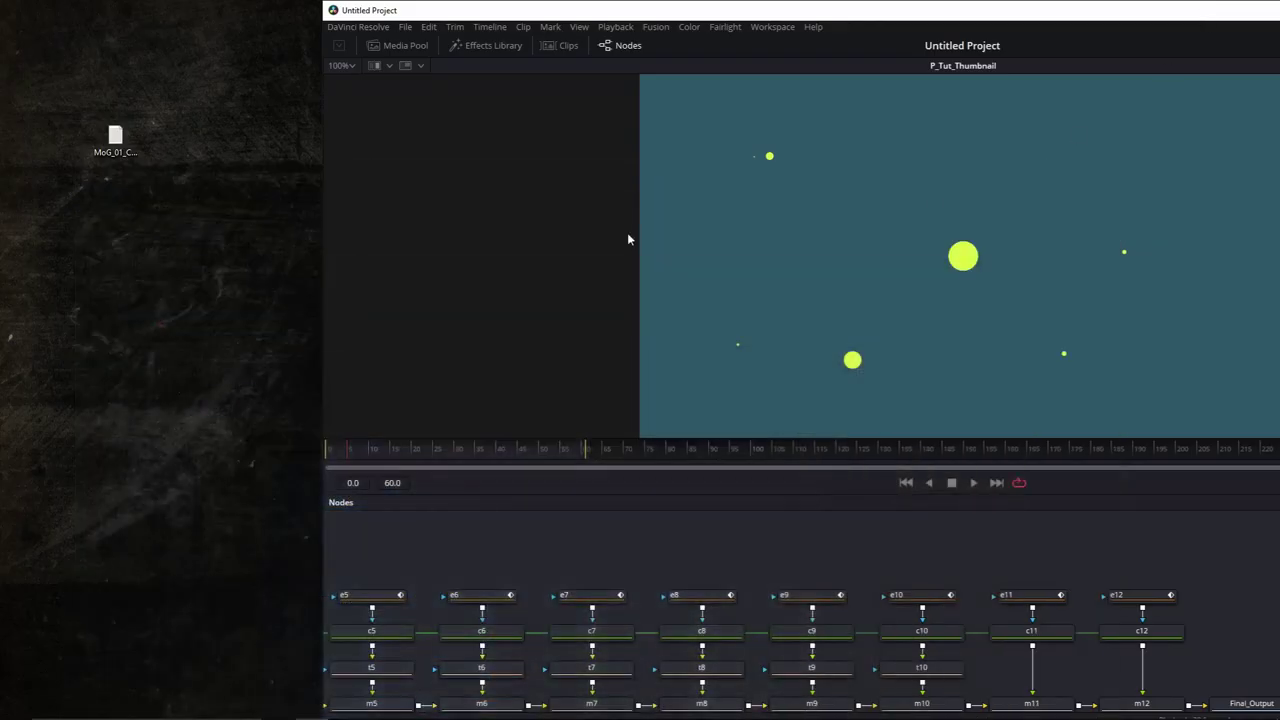
left_click(118, 140)
right_click(160, 228)
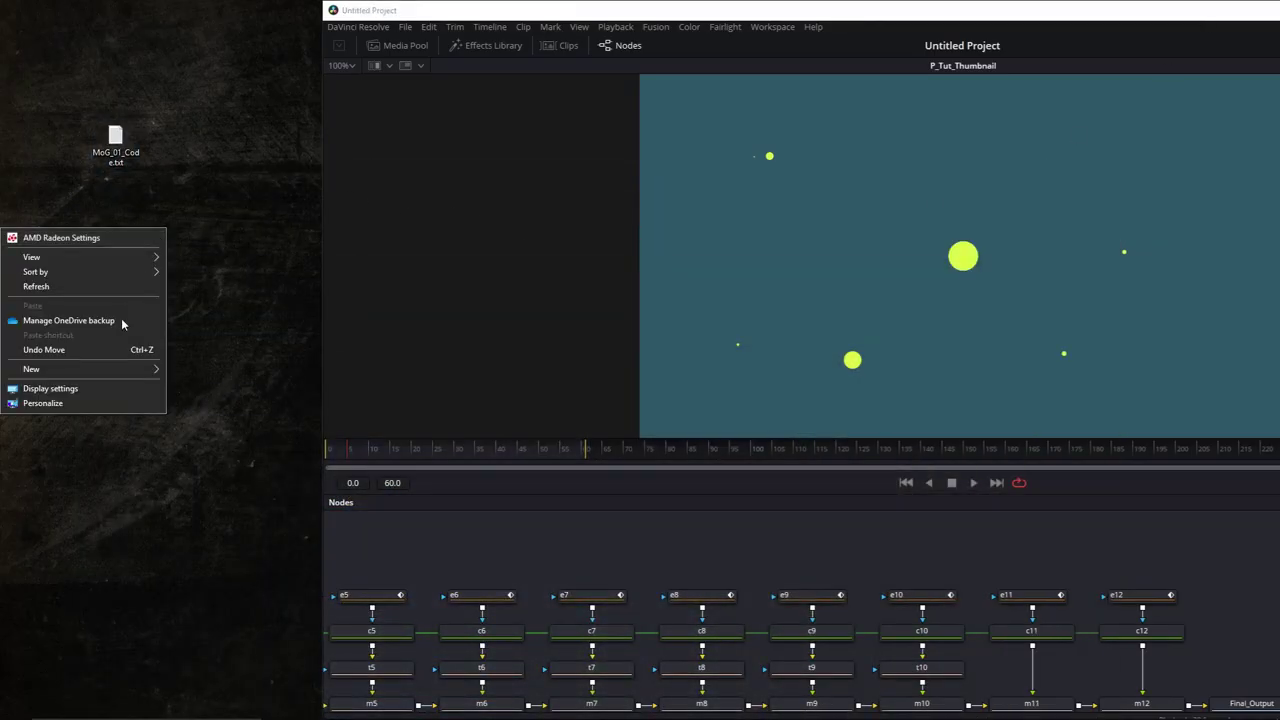
mouse_move(122, 370)
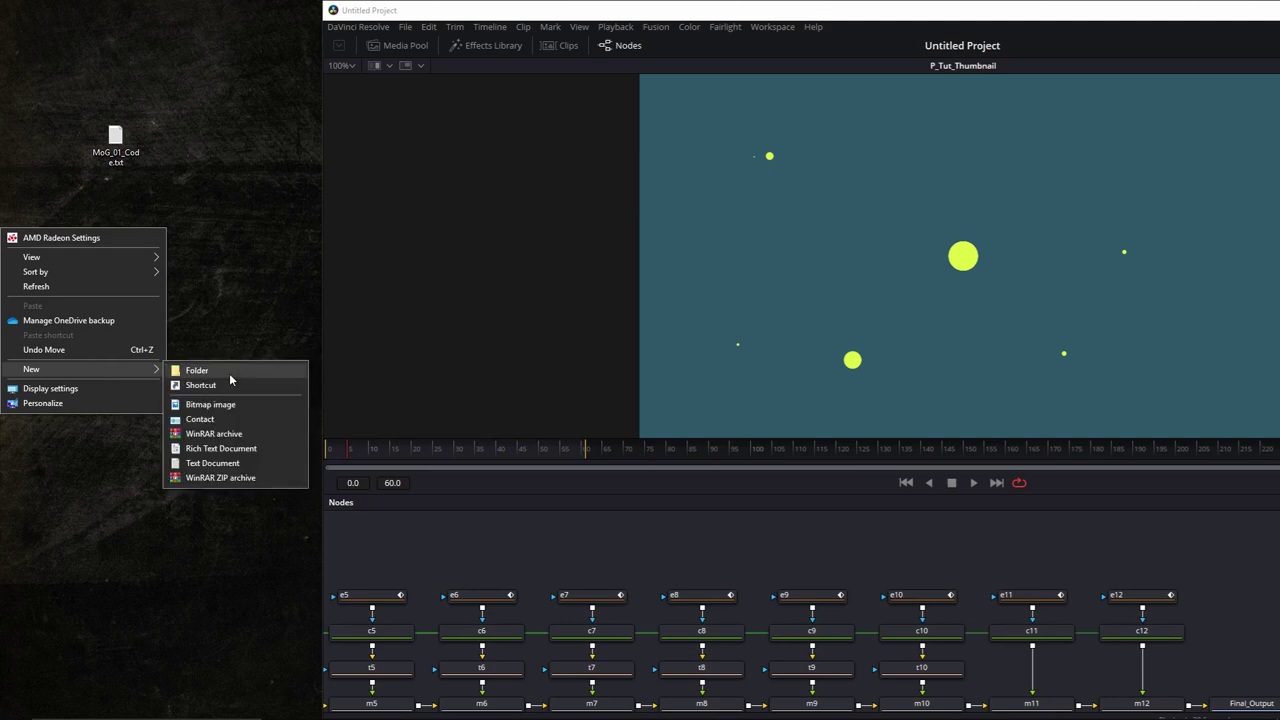
left_click(230, 466)
type("two")
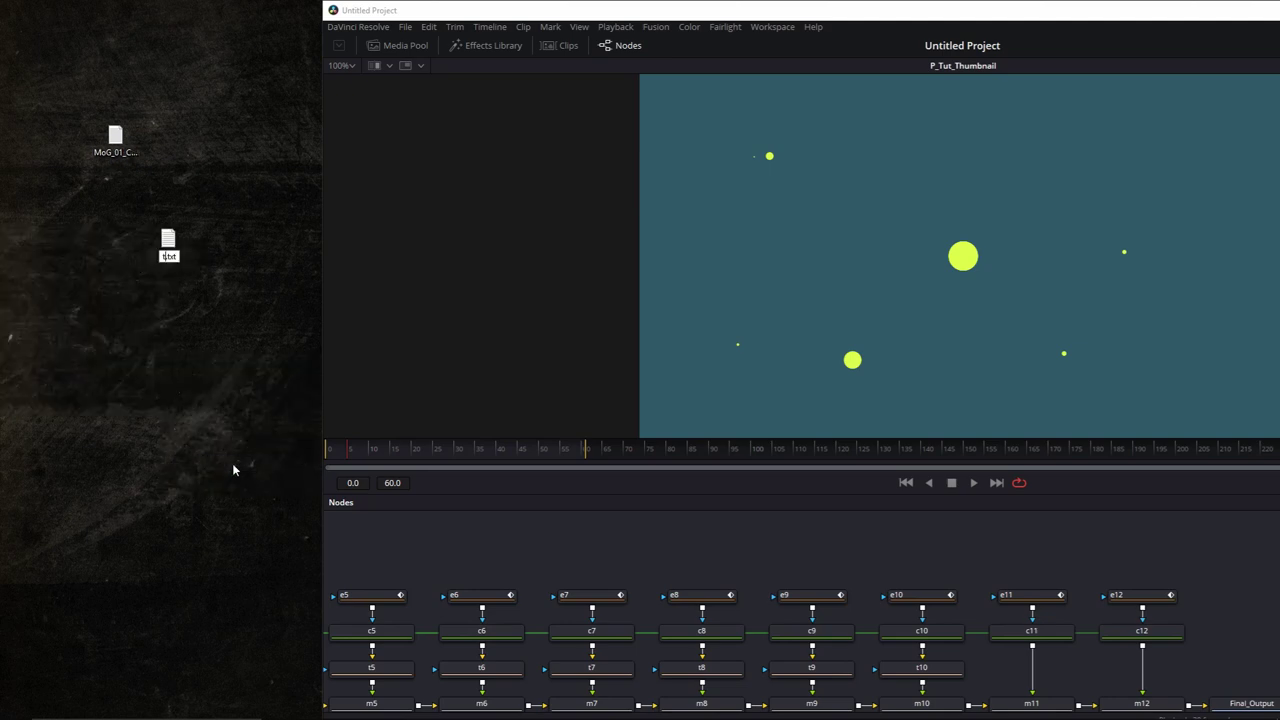
key("Return")
key("Return")
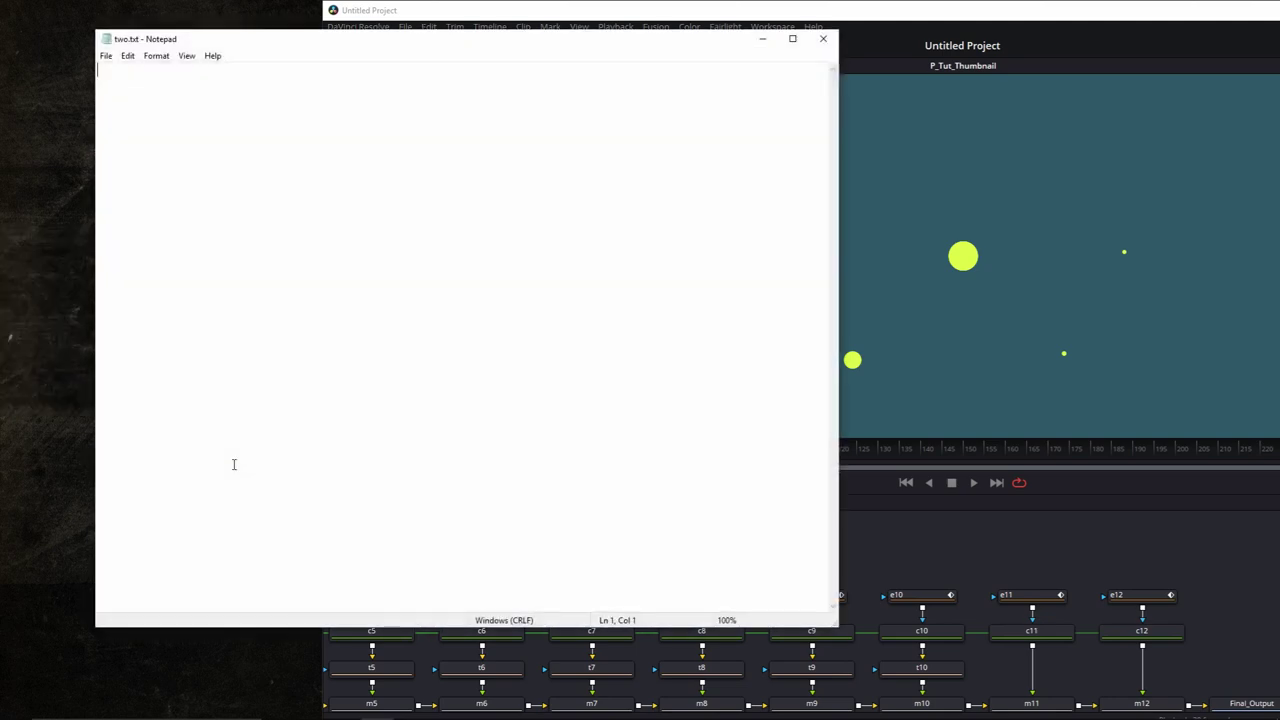
- Paste the Fusion script and delete the stray trailing lines and empty first and last lines
right_click(275, 209)
left_click(229, 260)
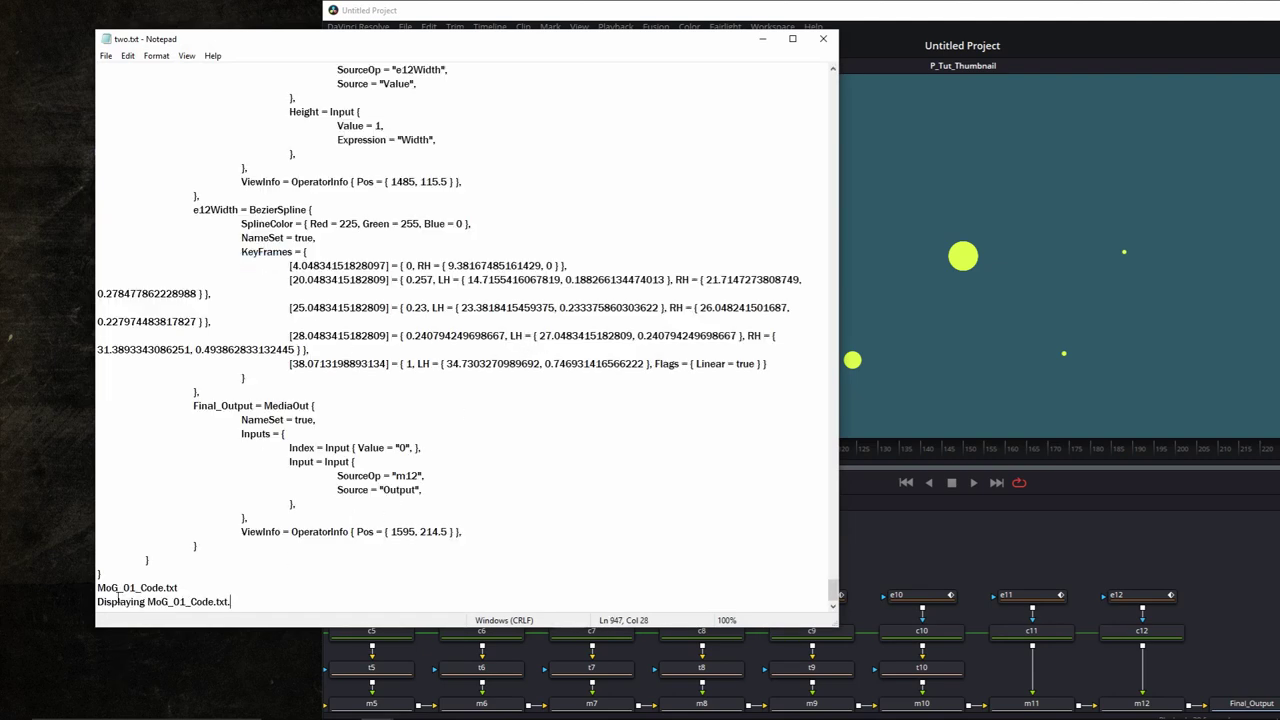
left_click_drag(238, 604, 97, 588)
key("Delete")
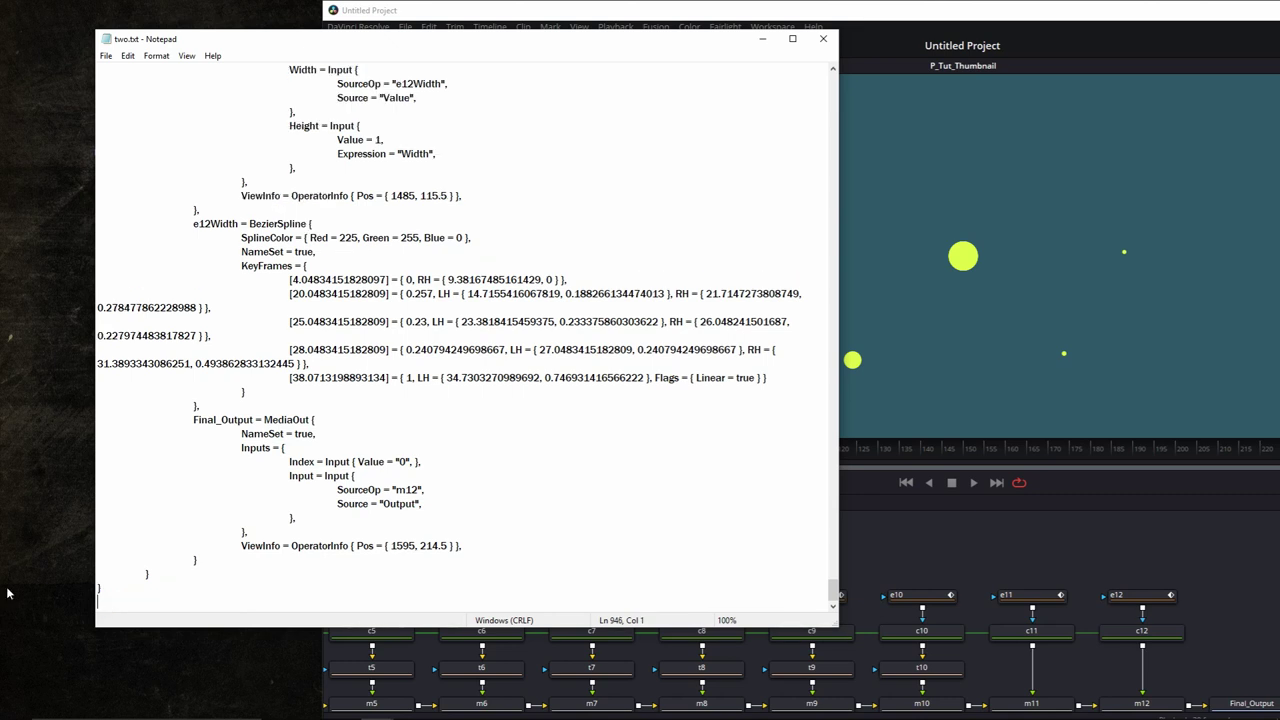
key("BackSpace")
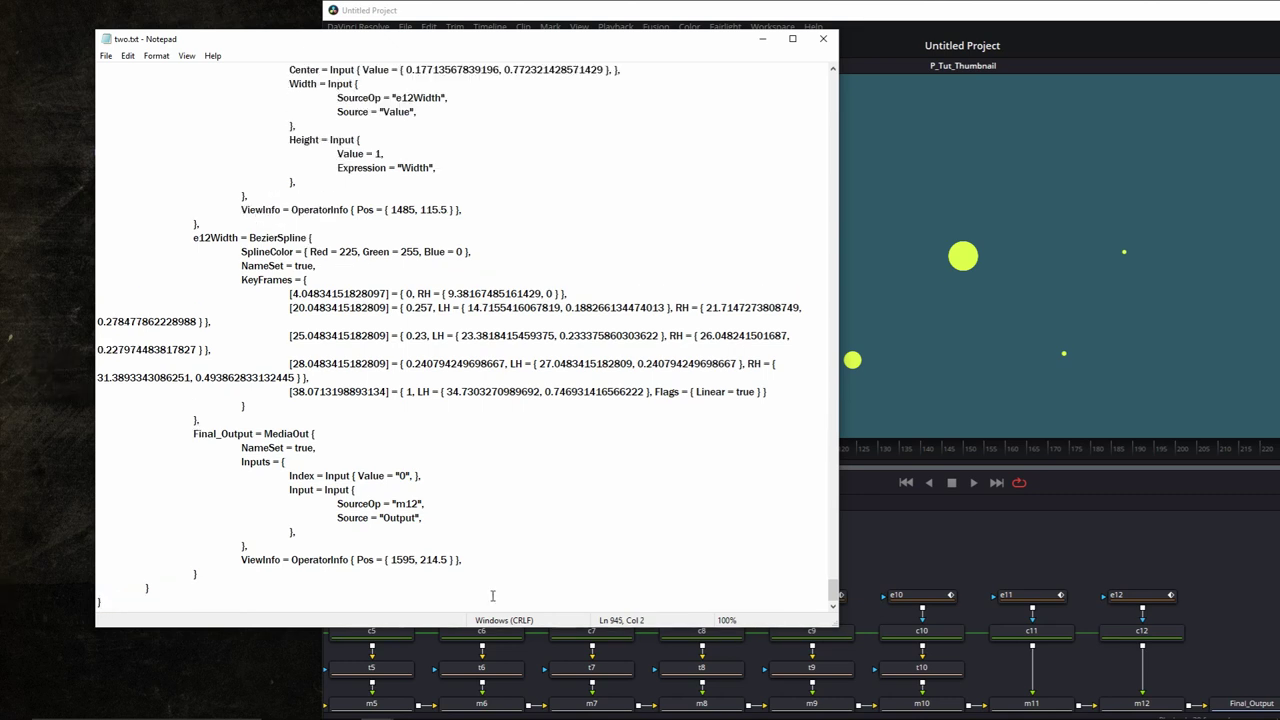
left_click_drag(833, 590, 835, 75)
left_click(116, 70)
key("Delete")
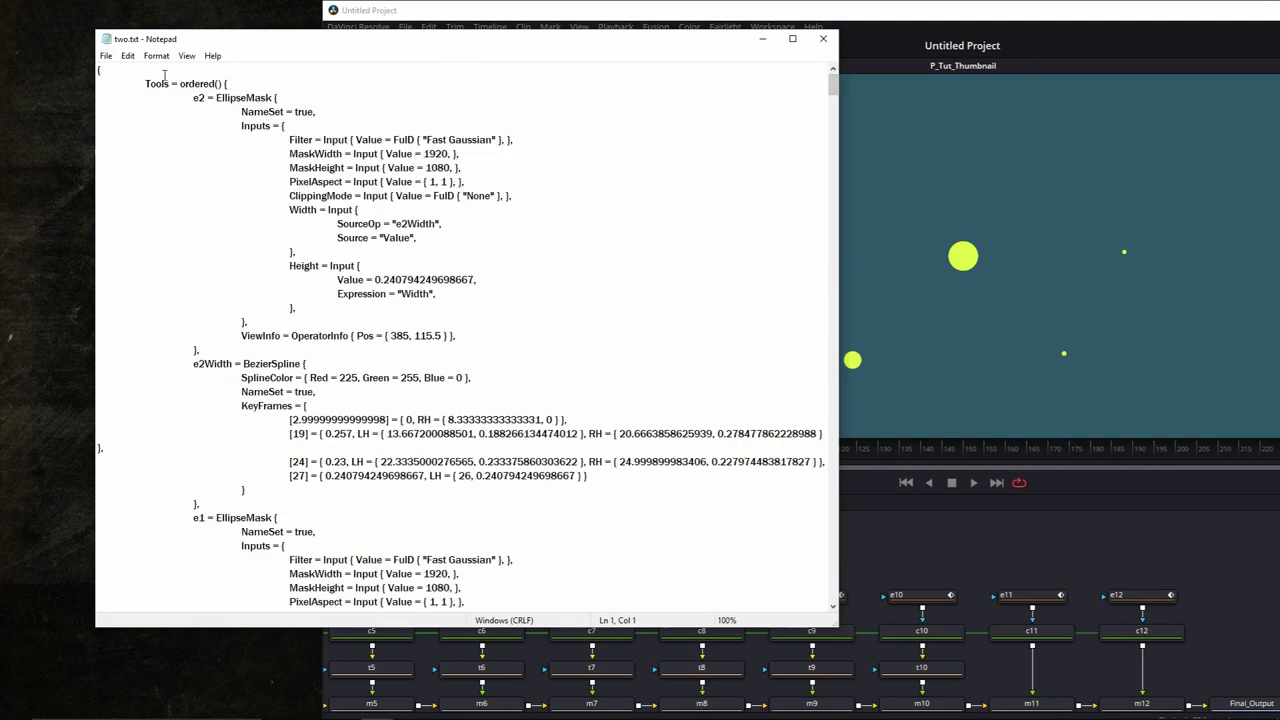
- Save two.txt and select its entire script
left_click(106, 55)
left_click(137, 108)
left_click(589, 134)
key("ctrl+a")
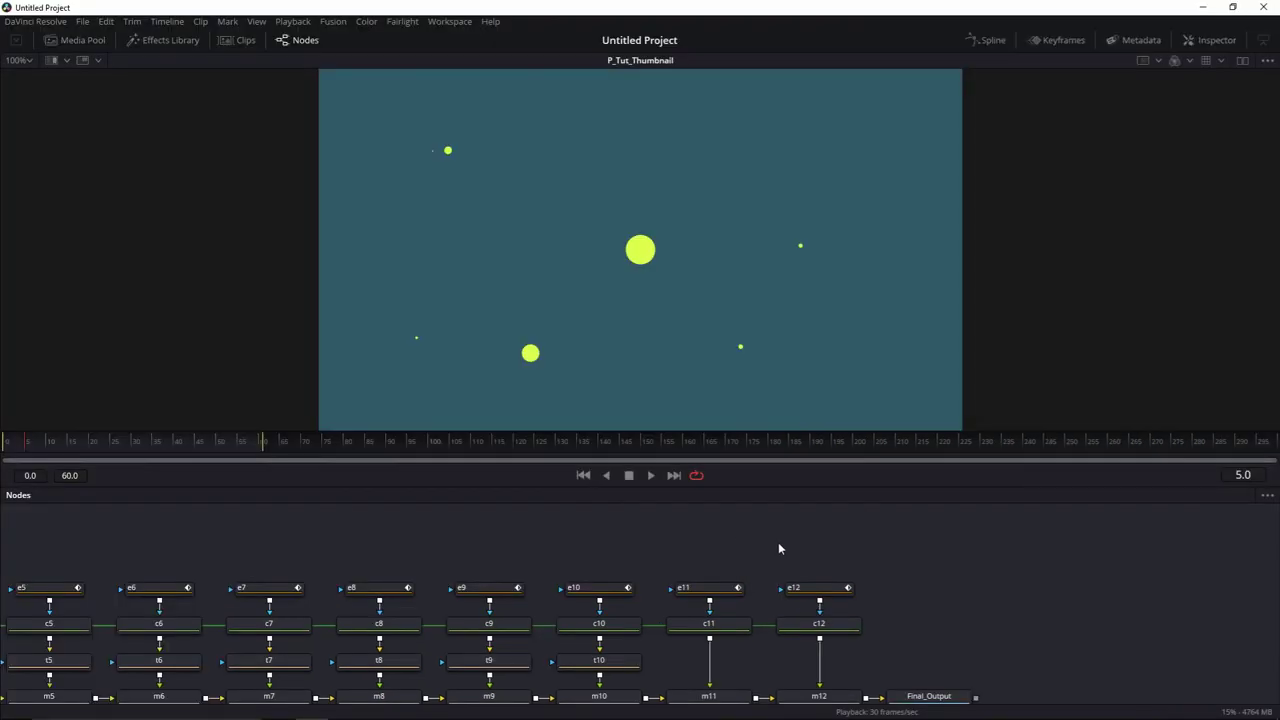
- Box-select and delete all nodes in the zoomed-out graph, undoing once to review the e3–e12 columns
scroll(778, 542, "down", 5)
left_click_drag(1045, 647, 26, 537)
key("Delete")
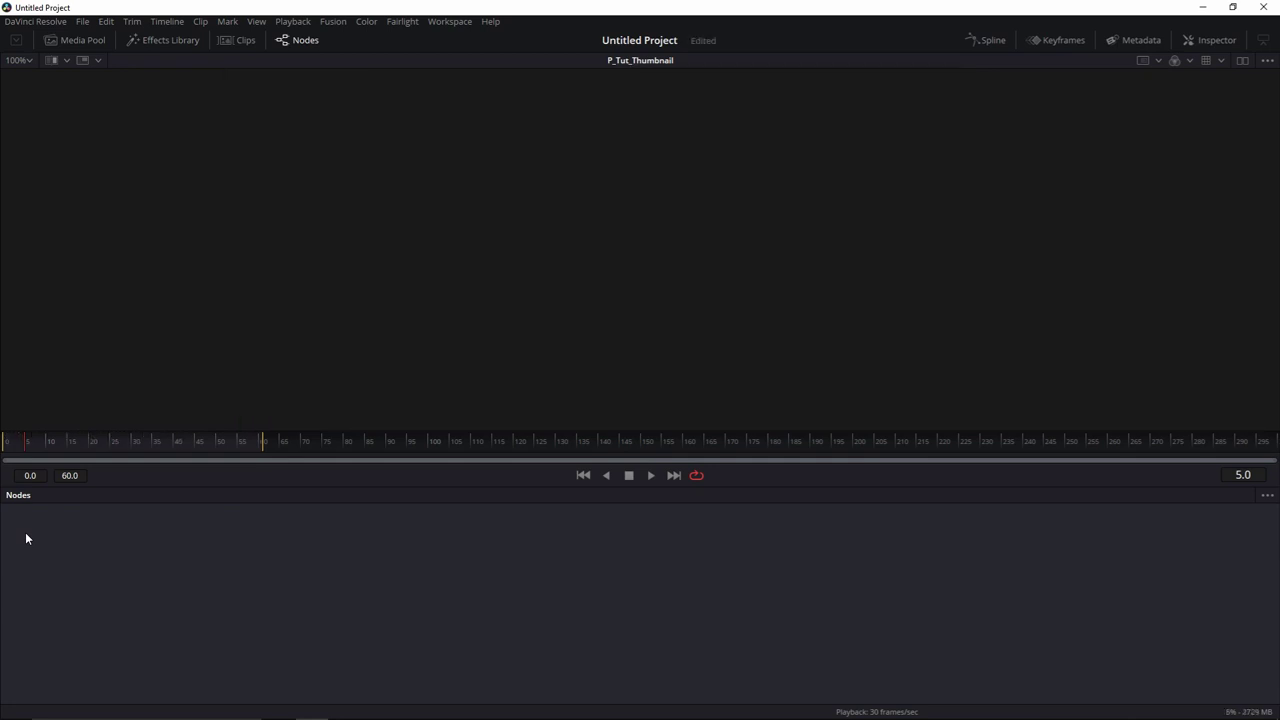
key("ctrl+z")
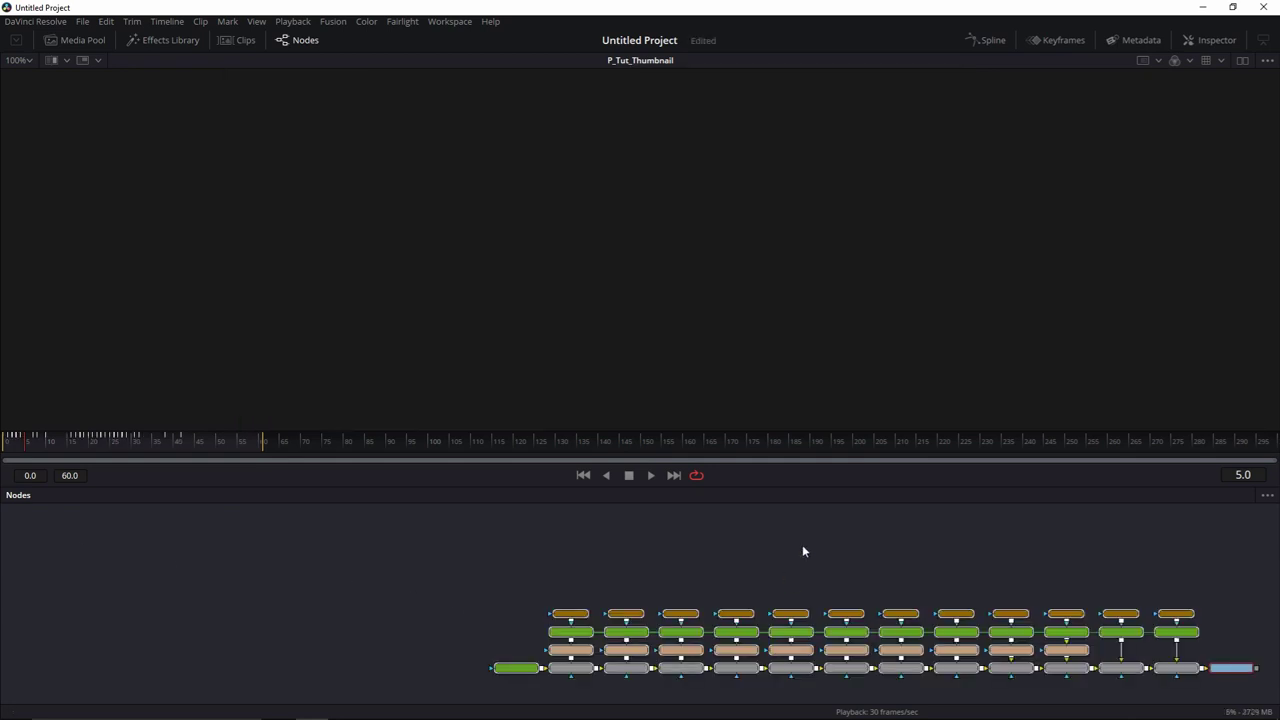
left_click_drag(903, 554, 637, 537)
scroll(787, 614, "up", 3)
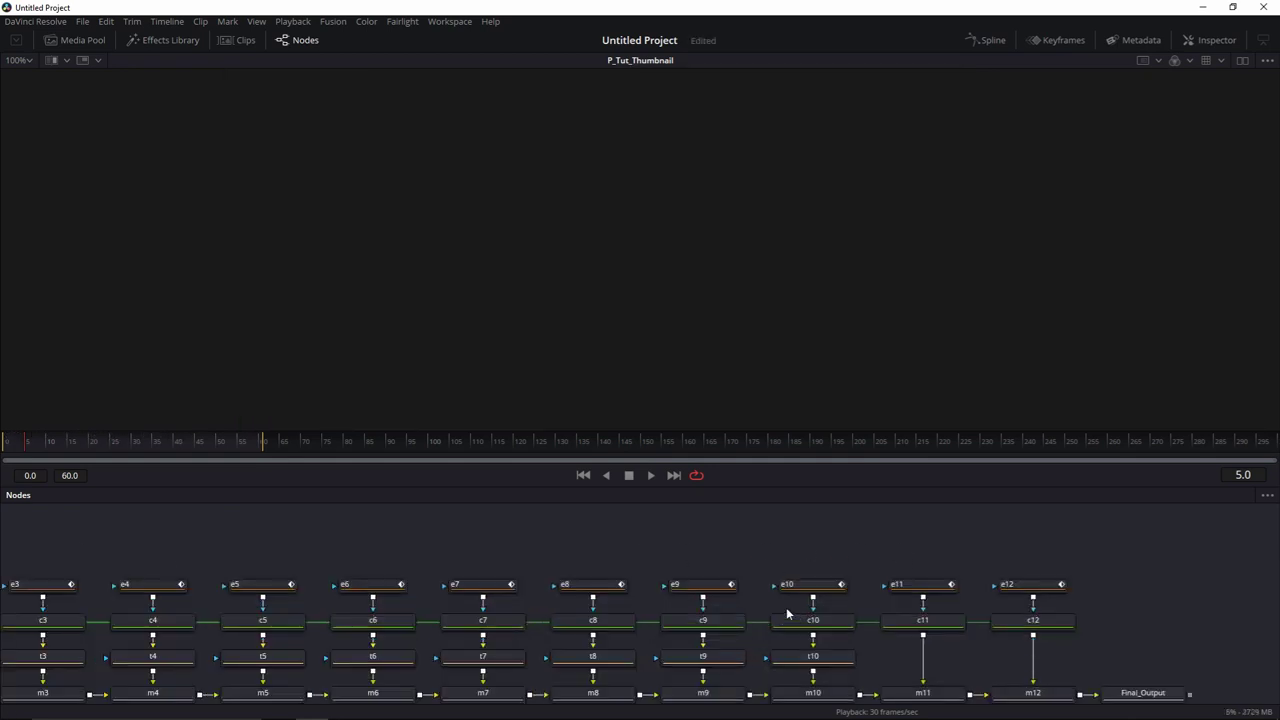
scroll(814, 612, "down", 3)
scroll(814, 616, "up", 2)
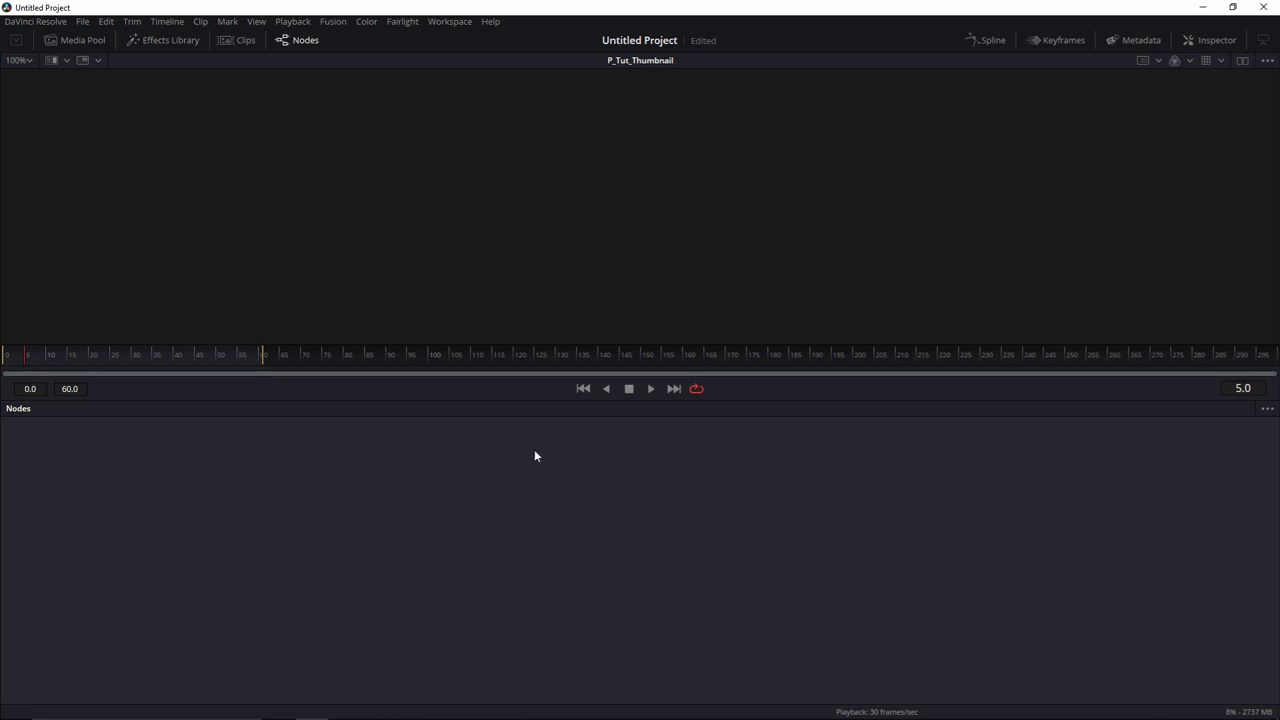
- Create a new project named mograph without saving Untitled Project
left_click(85, 22)
left_click(91, 38)
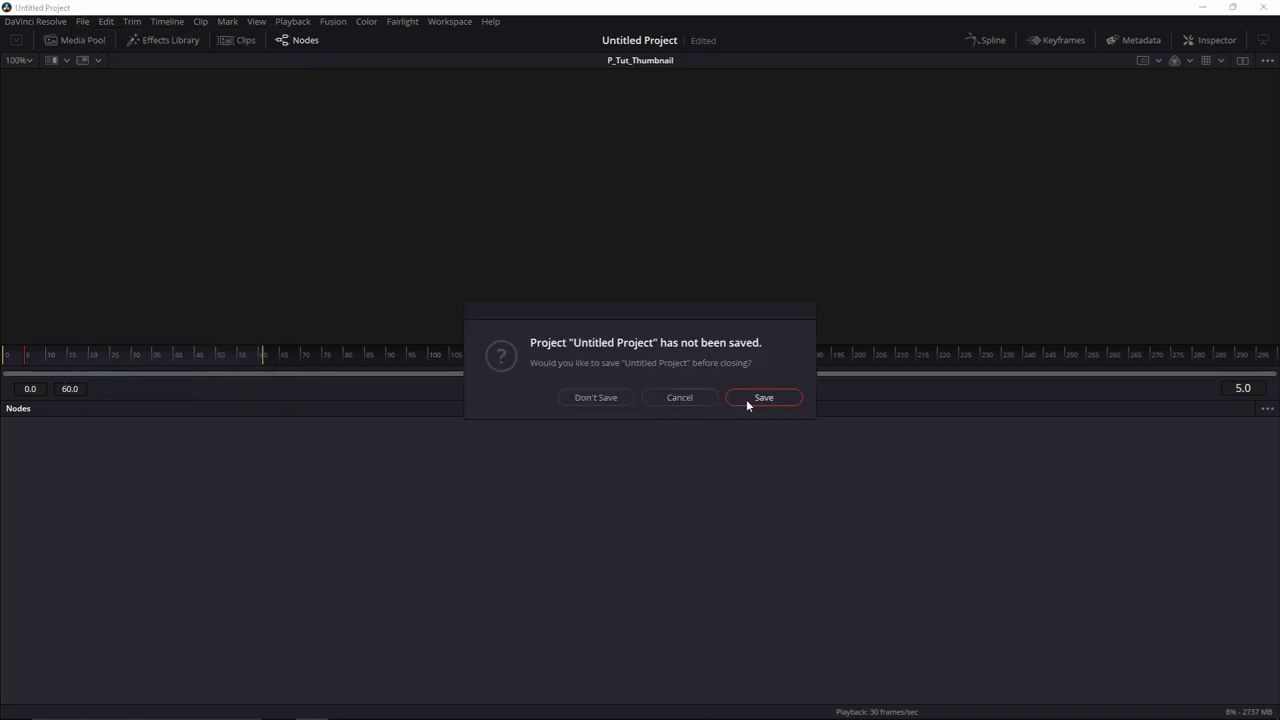
left_click(602, 397)
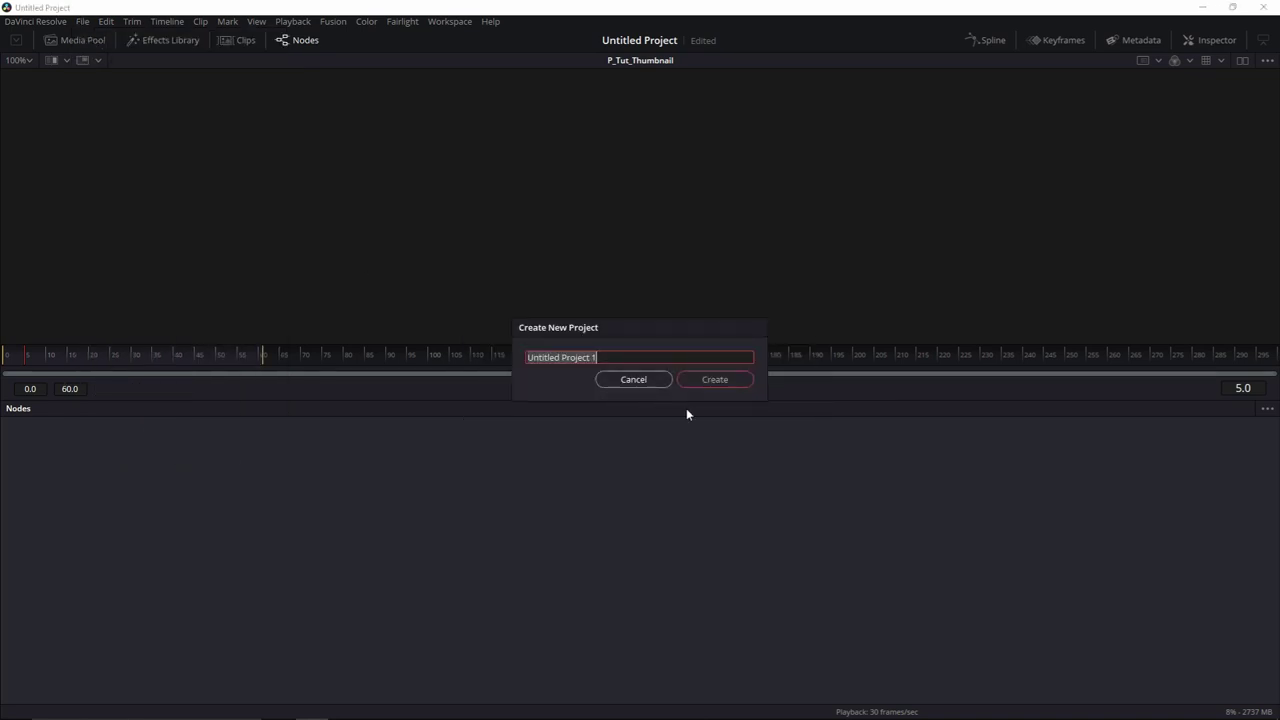
type("mogr")
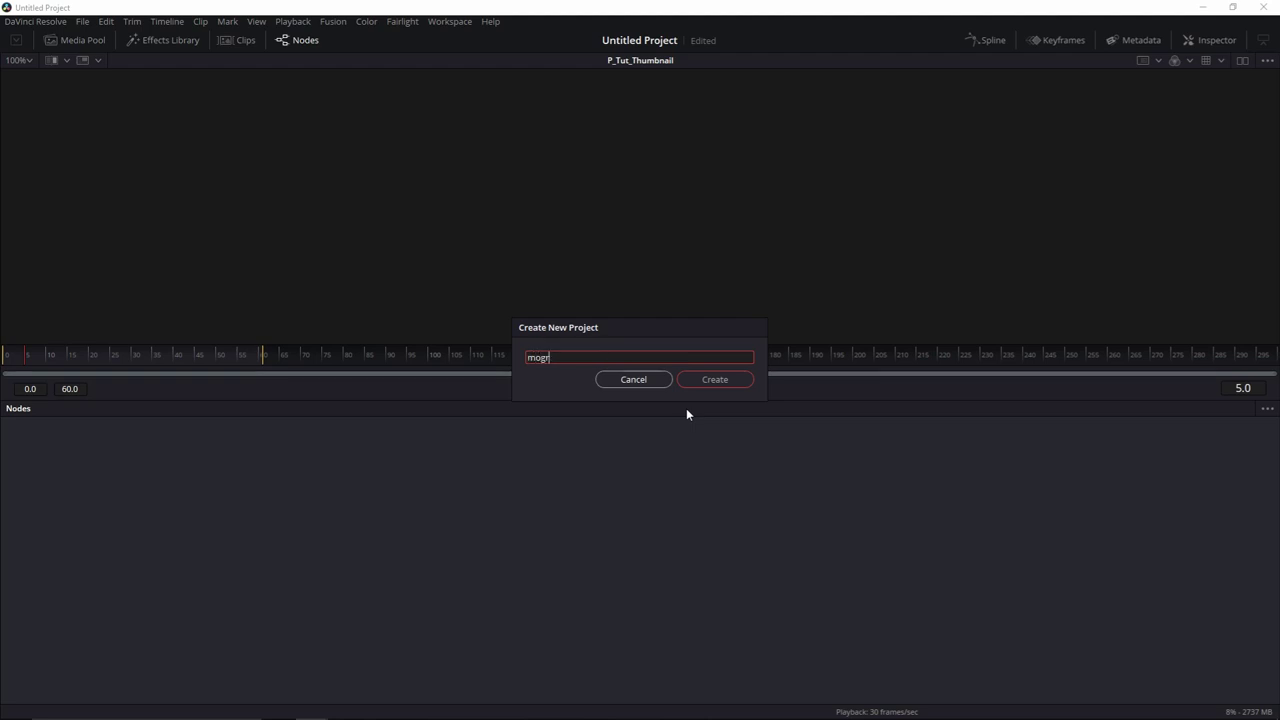
type("aph")
left_click(709, 381)
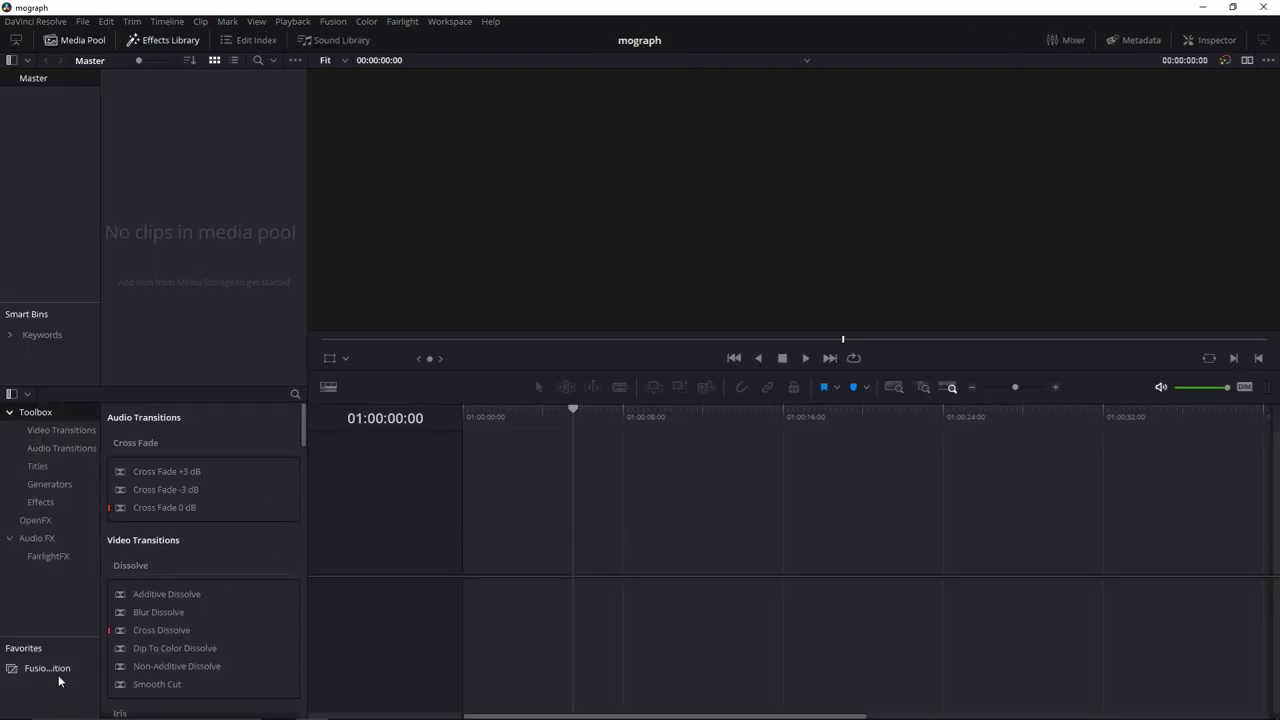
- Add a Fusion Composition clip to Timeline 1, park the playhead on it, and switch to Fusion
left_click_drag(58, 678, 473, 566)
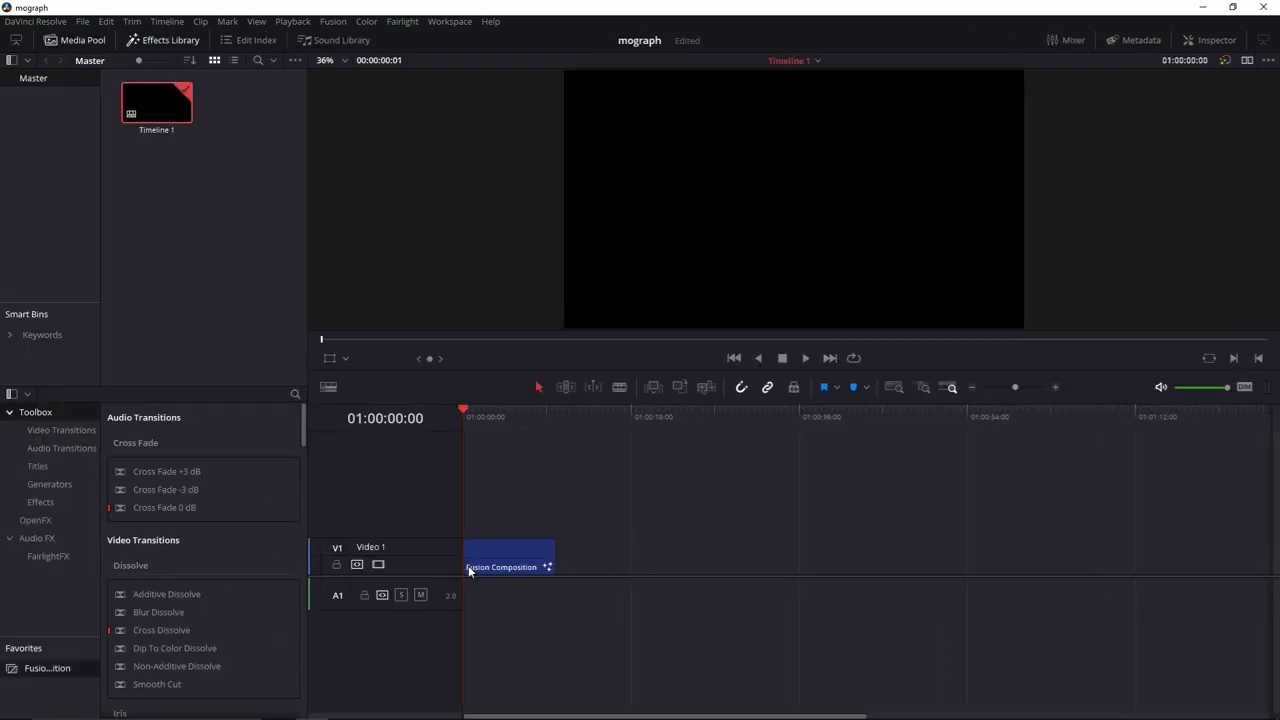
left_click(500, 415)
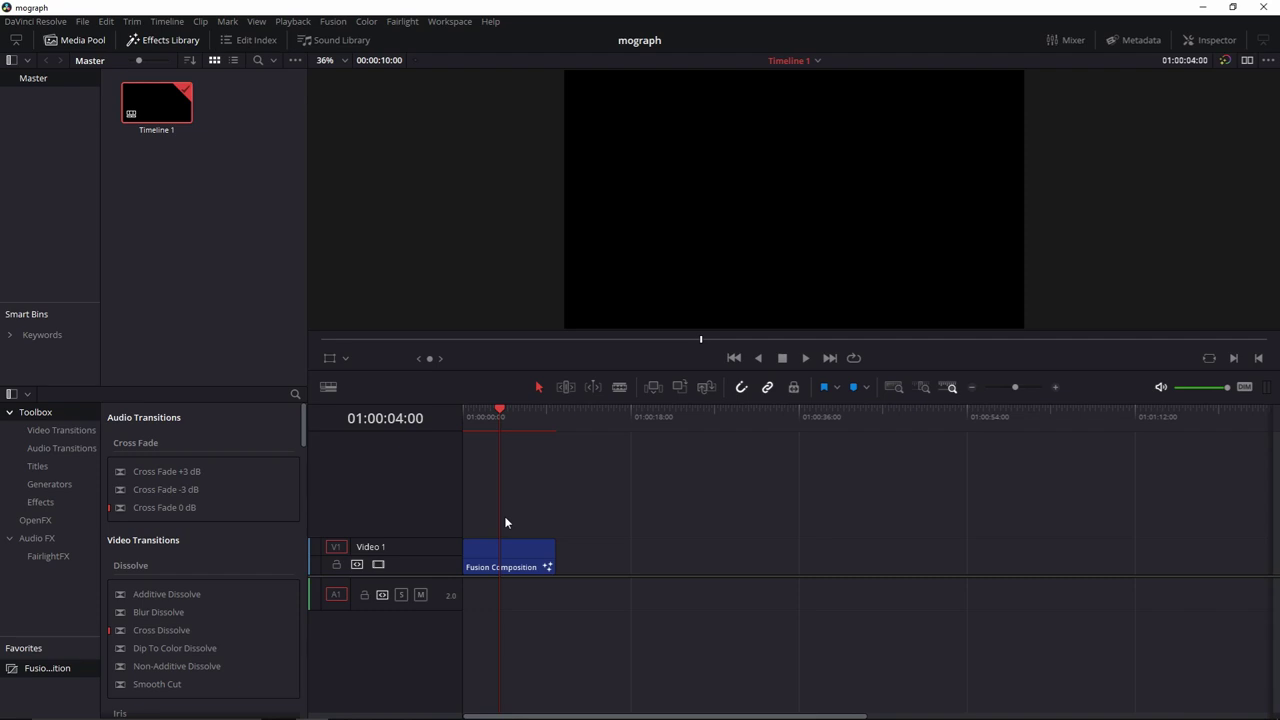
key("shift+5")
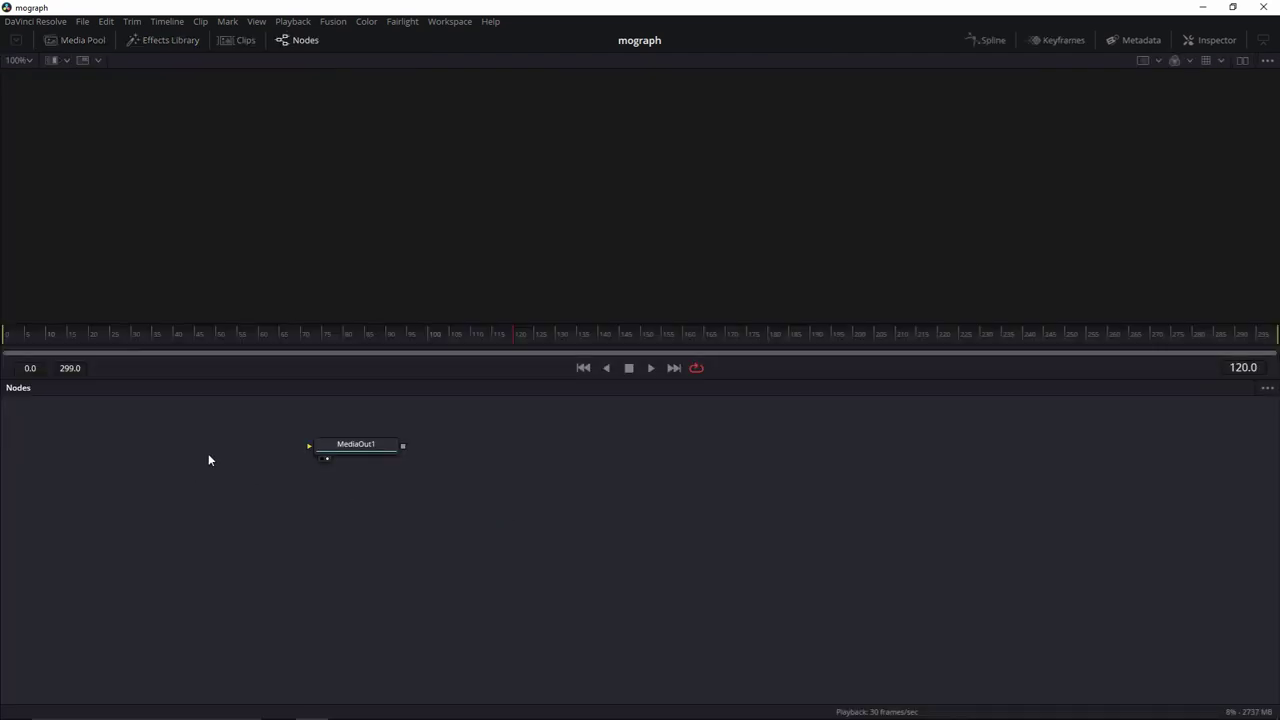
- Delete MediaOut1, paste the circle node chain, and show Final_Output in the viewer
left_click_drag(278, 433, 446, 491)
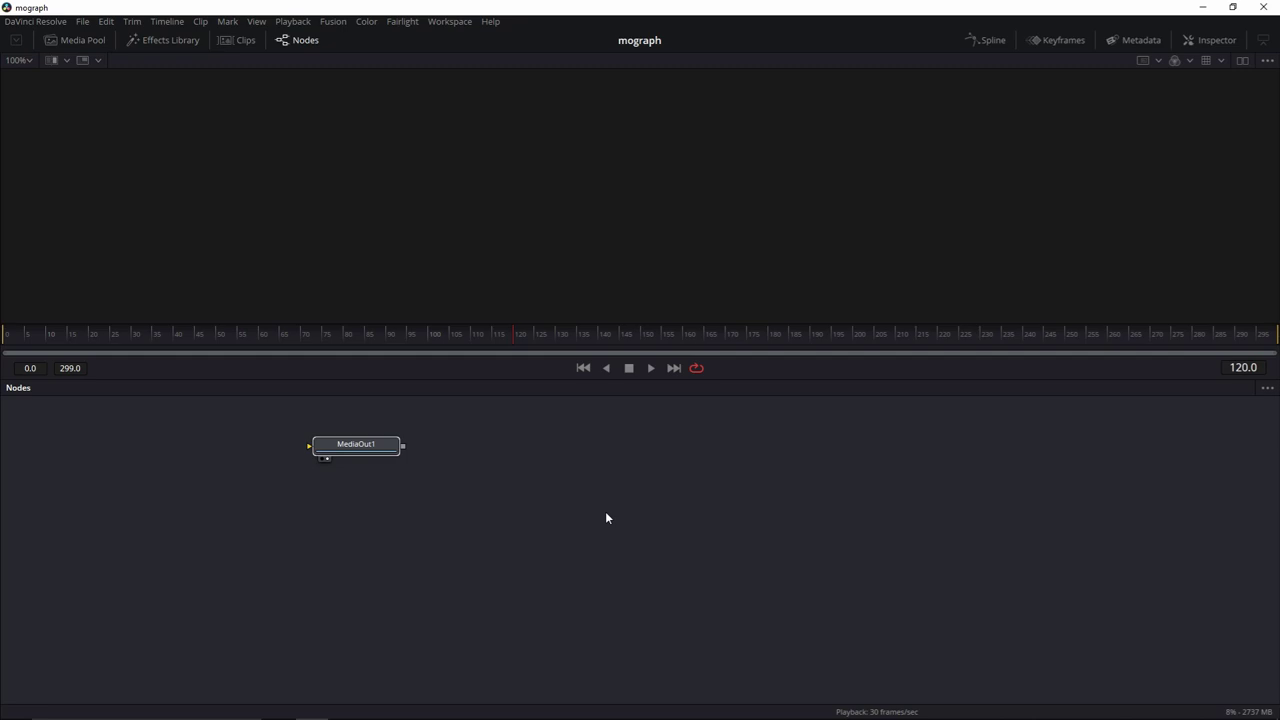
key("Delete")
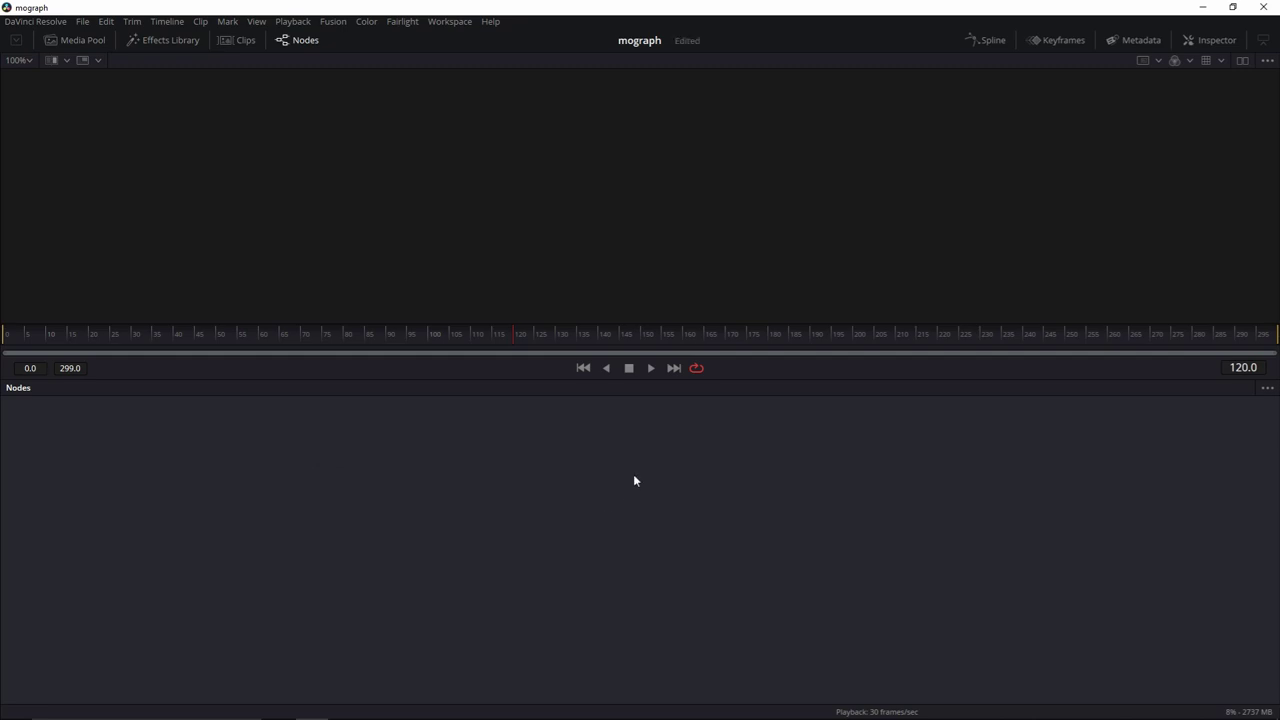
right_click(533, 484)
left_click(597, 692)
left_click(564, 658)
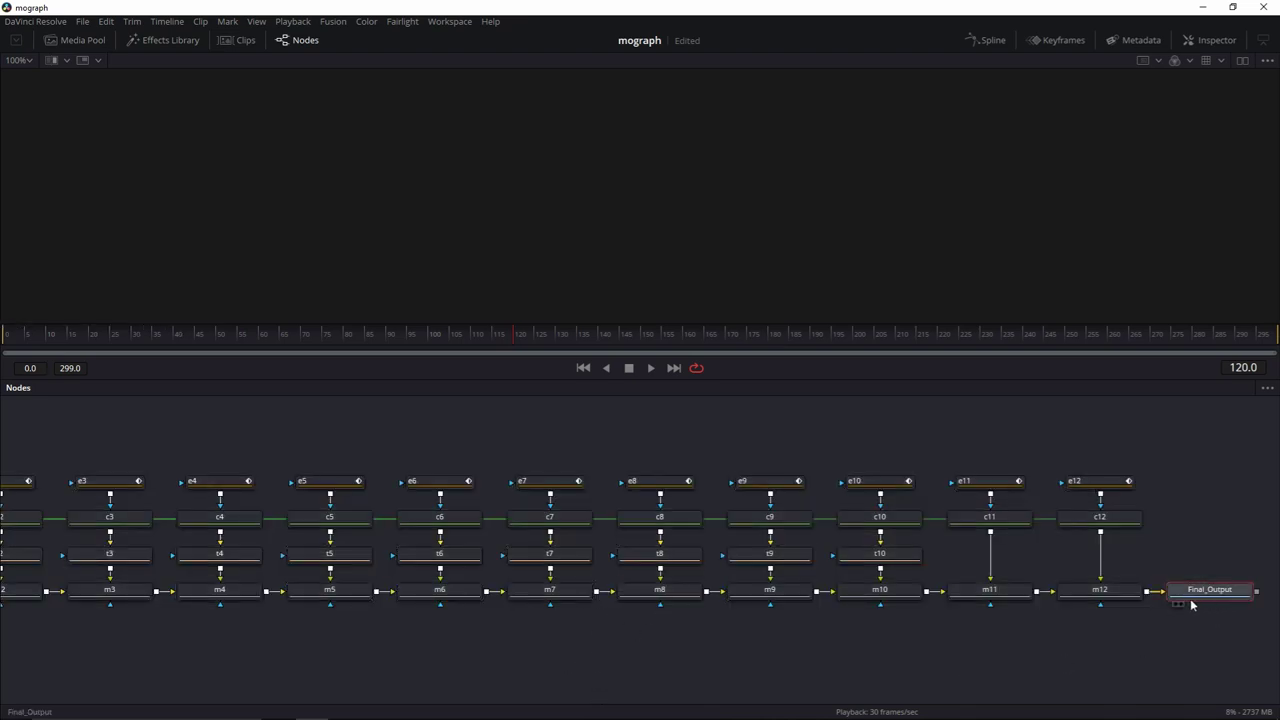
left_click(1178, 603)
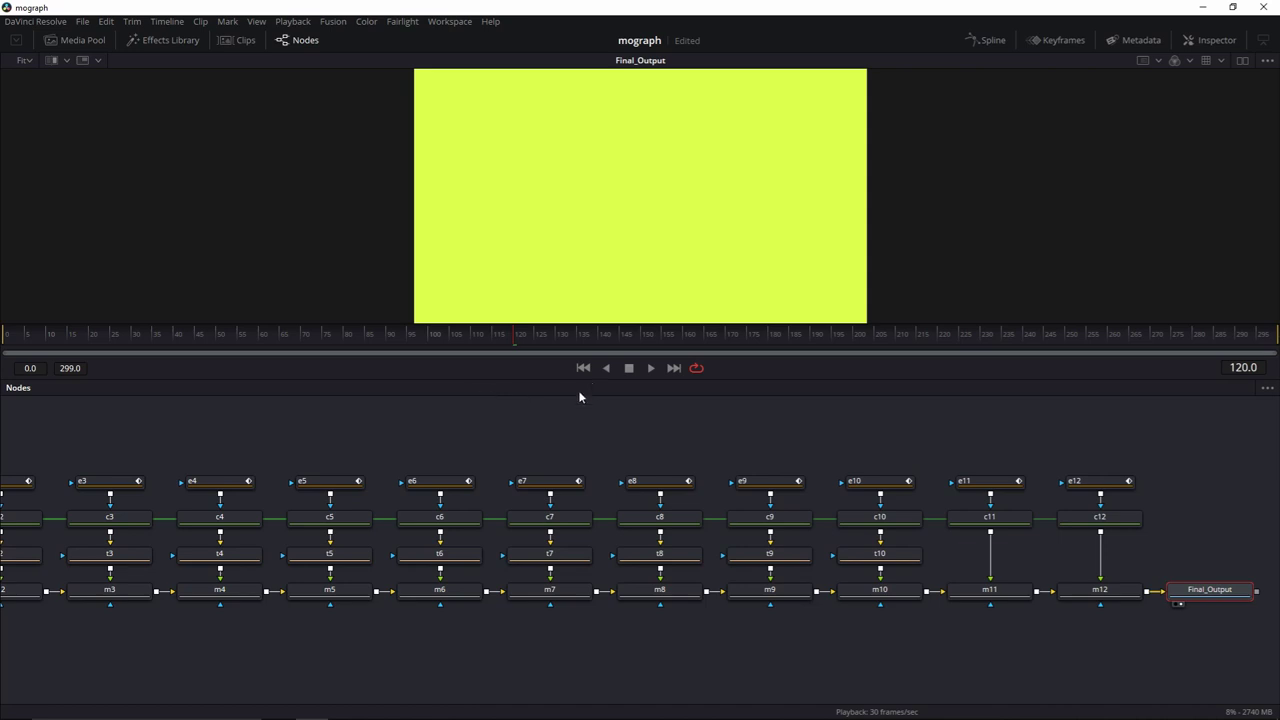
- Set the render end to frame 60 and play the animation from frame 0, then stop
left_click(14, 337)
left_click(70, 368)
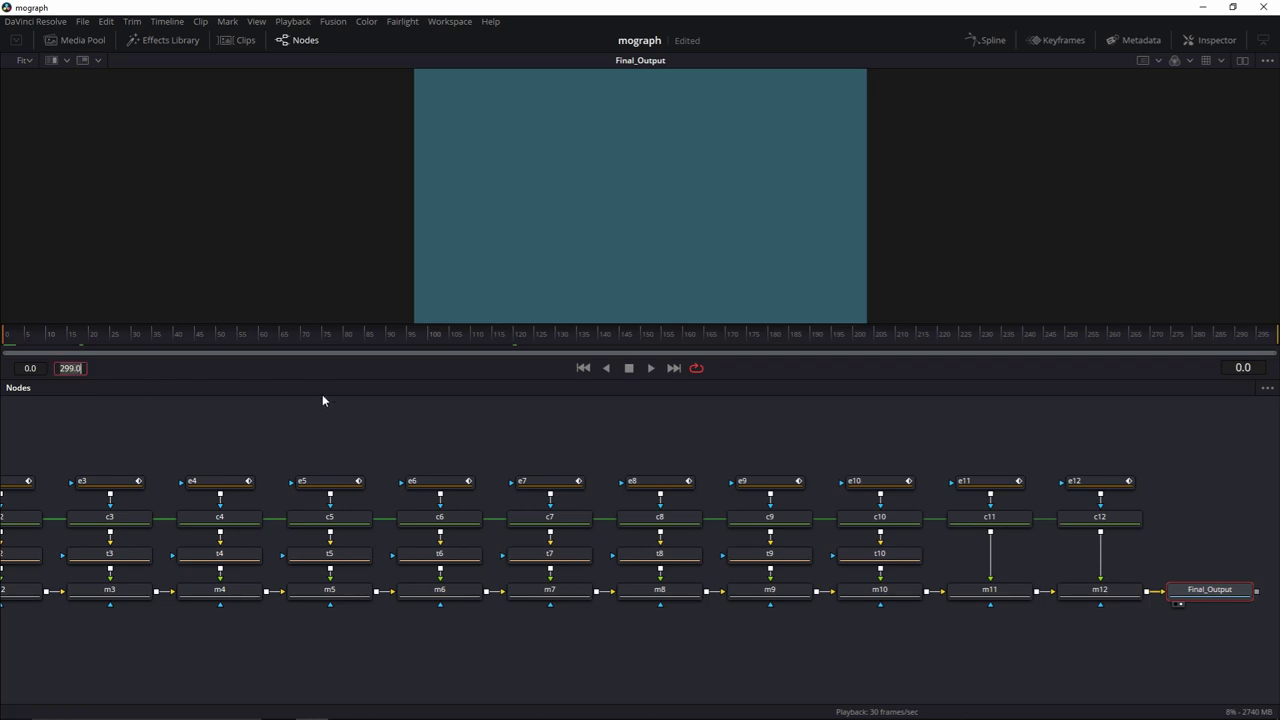
type("60")
key("Return")
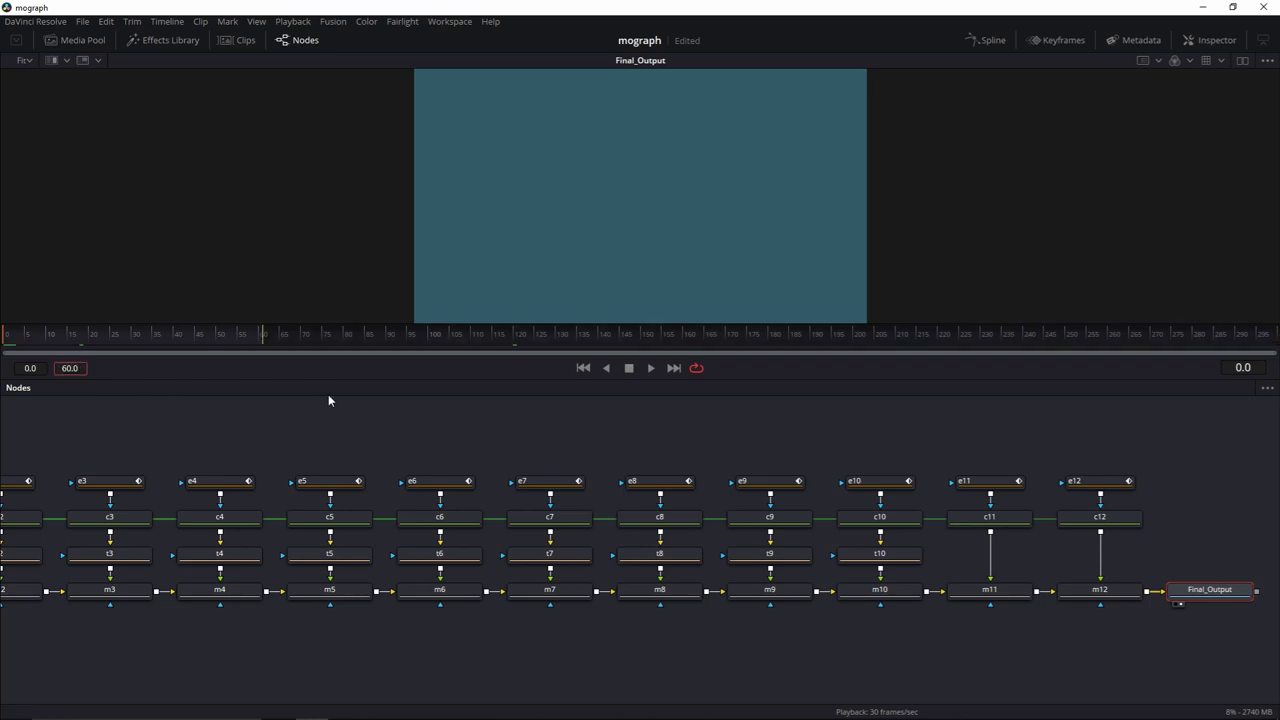
left_click(651, 372)
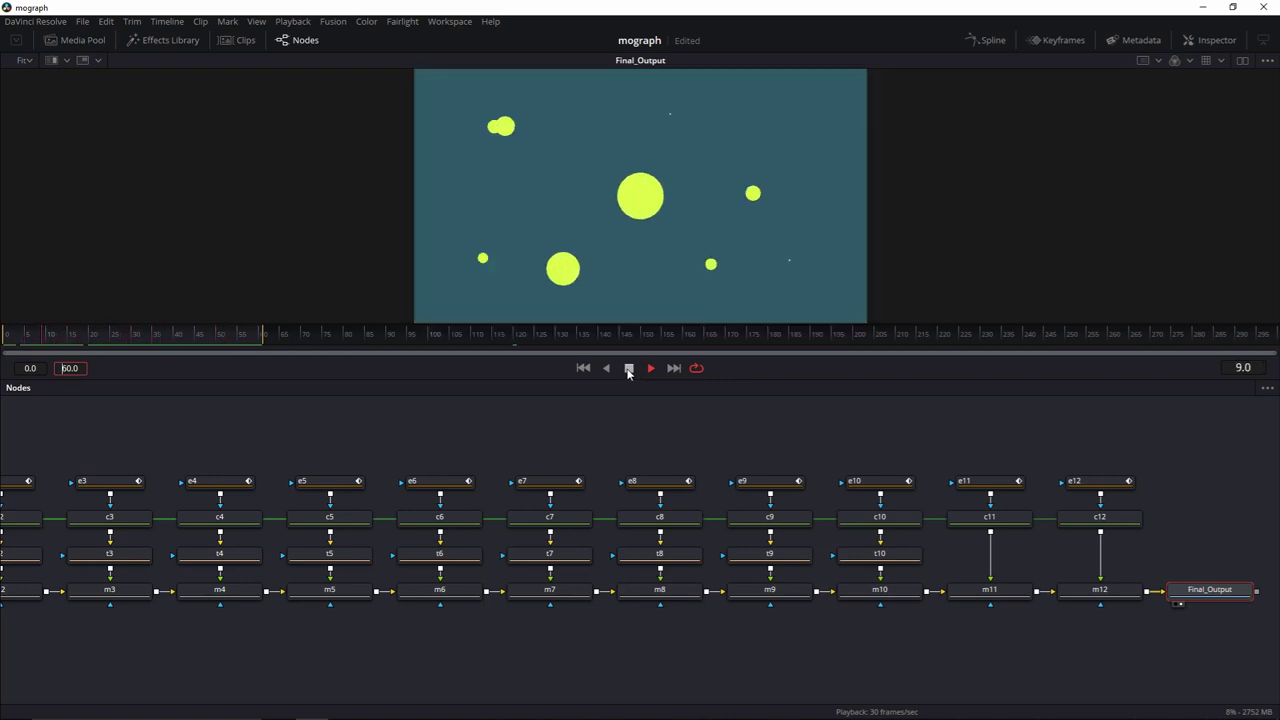
left_click(629, 368)
left_click_drag(317, 440, 606, 434)
- Show the Background1 node's settings and view it in the left of two side-by-side viewers
left_click(133, 598)
left_click(1243, 63)
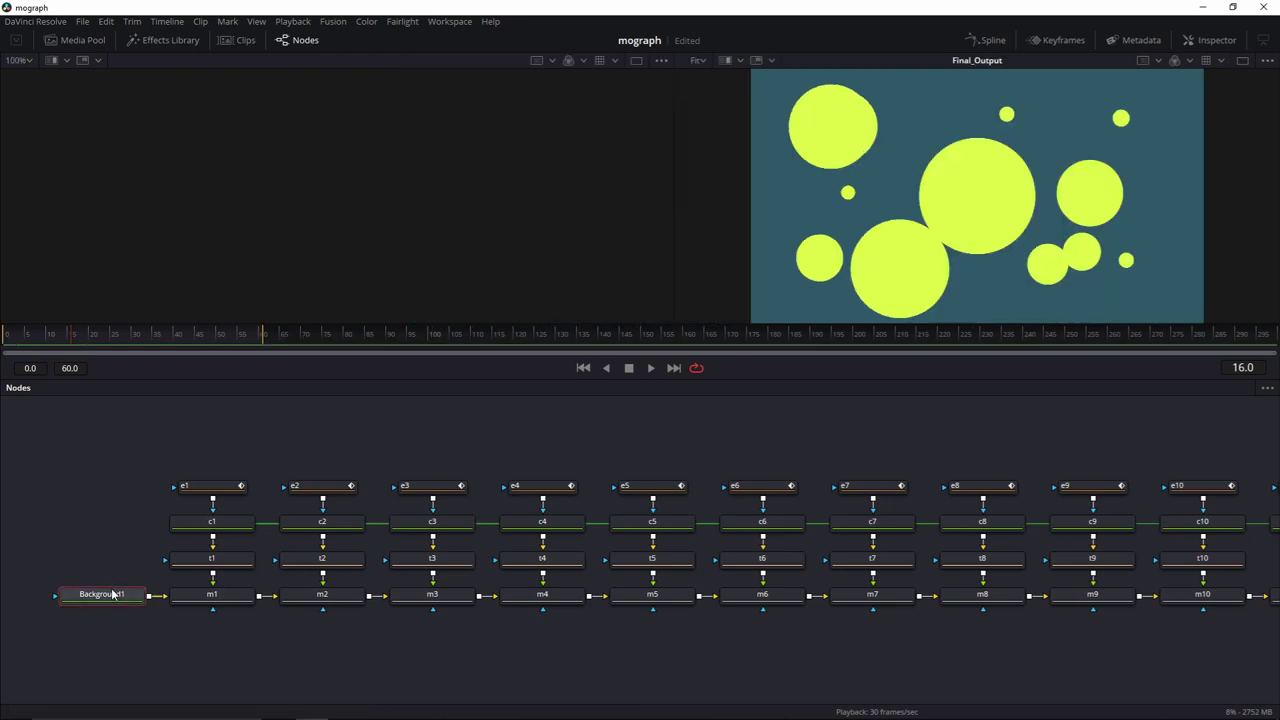
key("1")
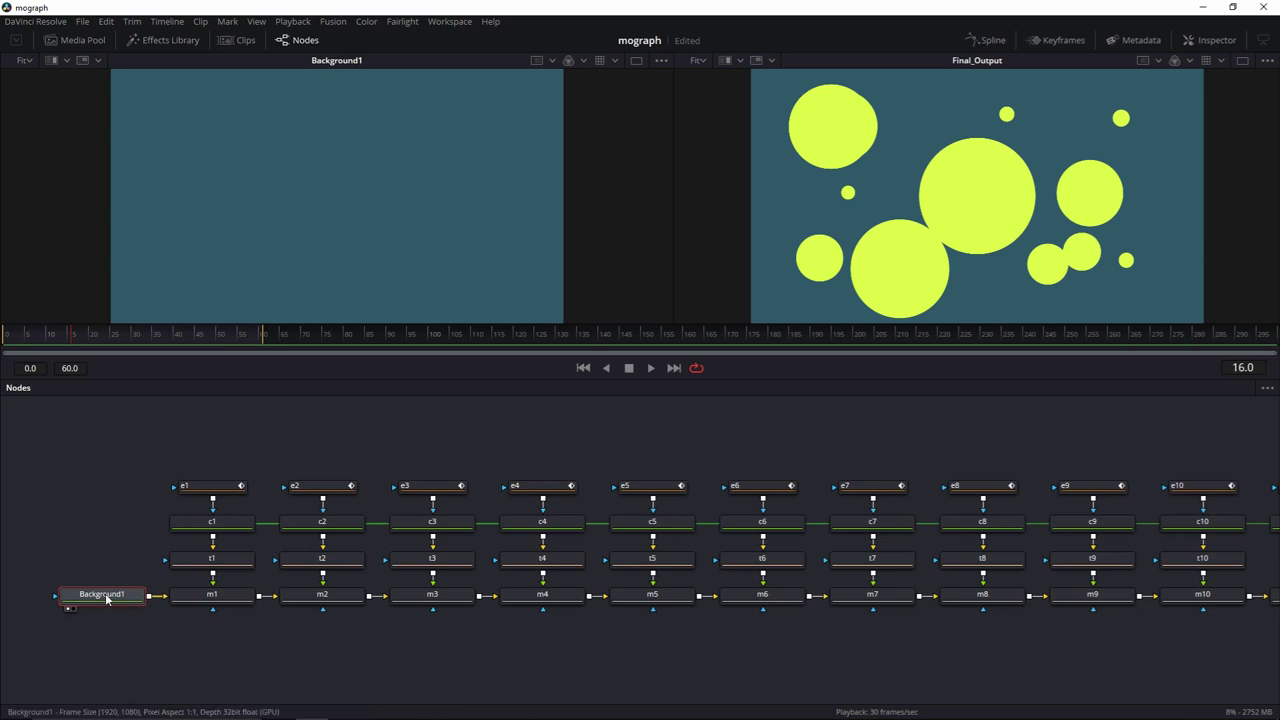
left_click(1220, 44)
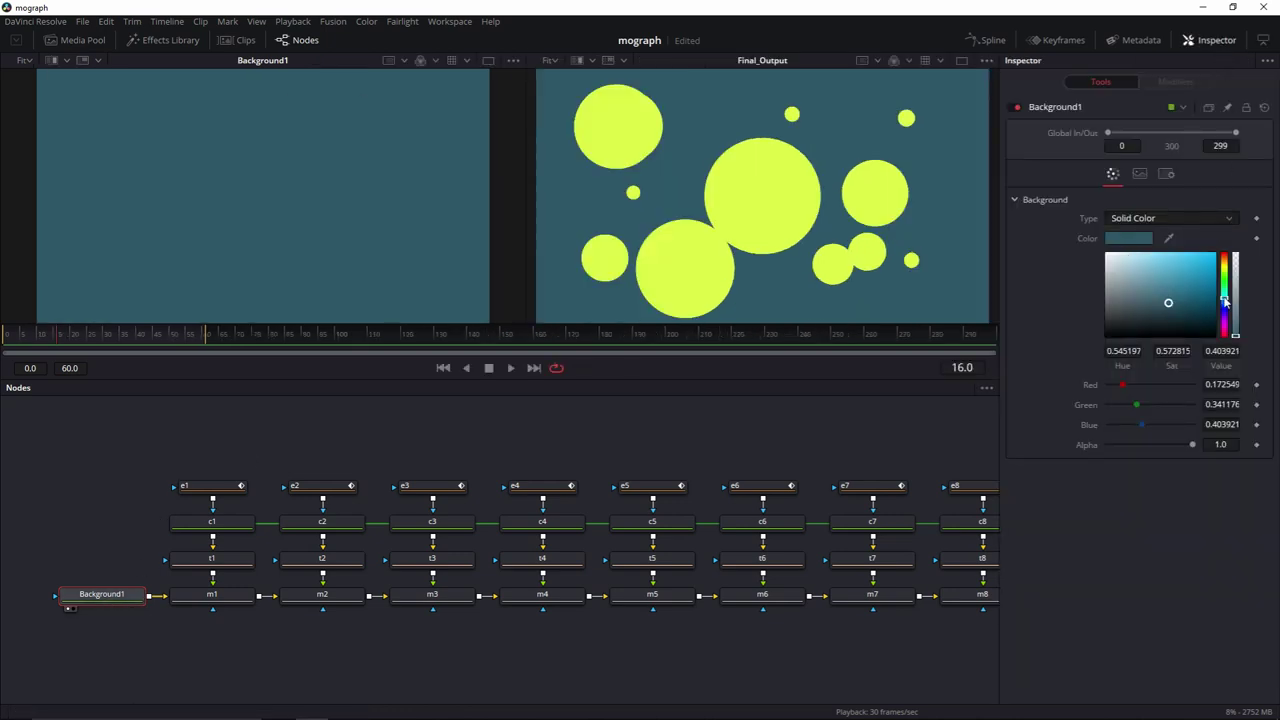
- Make Background1 black with Alpha 0, then play the circle animation from the start
left_click_drag(1225, 302, 1225, 259)
left_click(1210, 261)
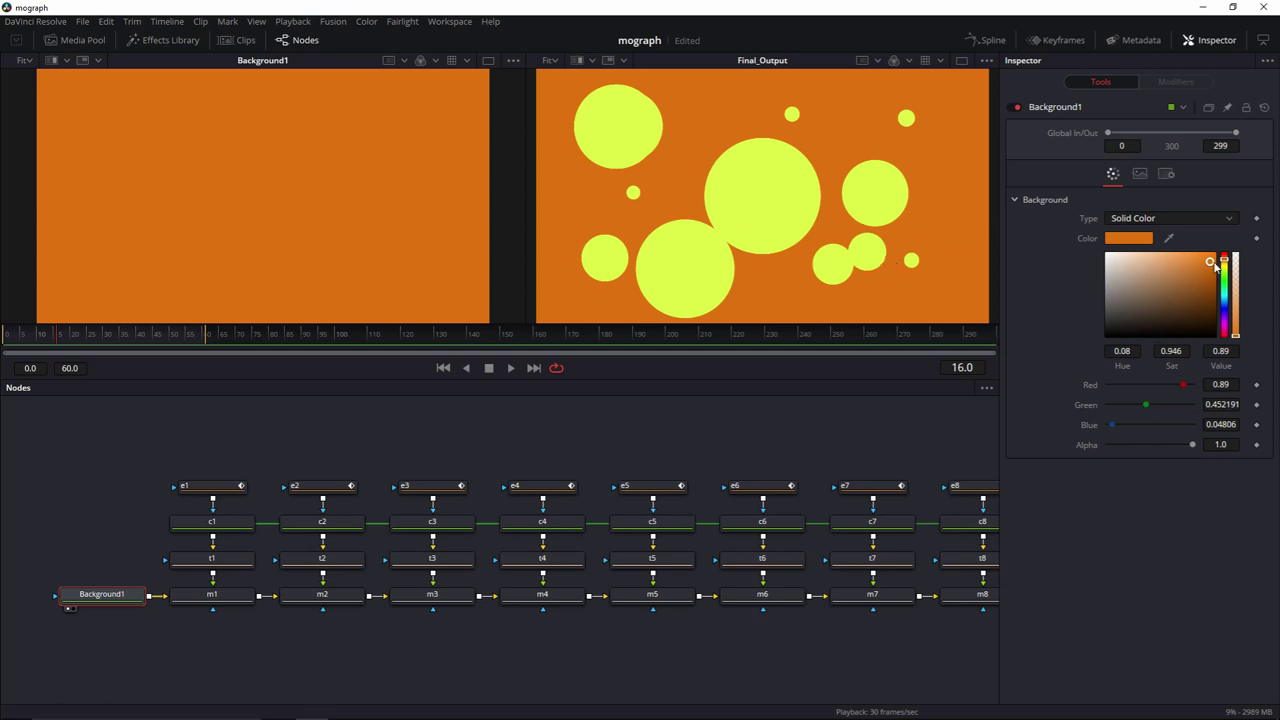
left_click_drag(1216, 265, 1090, 346)
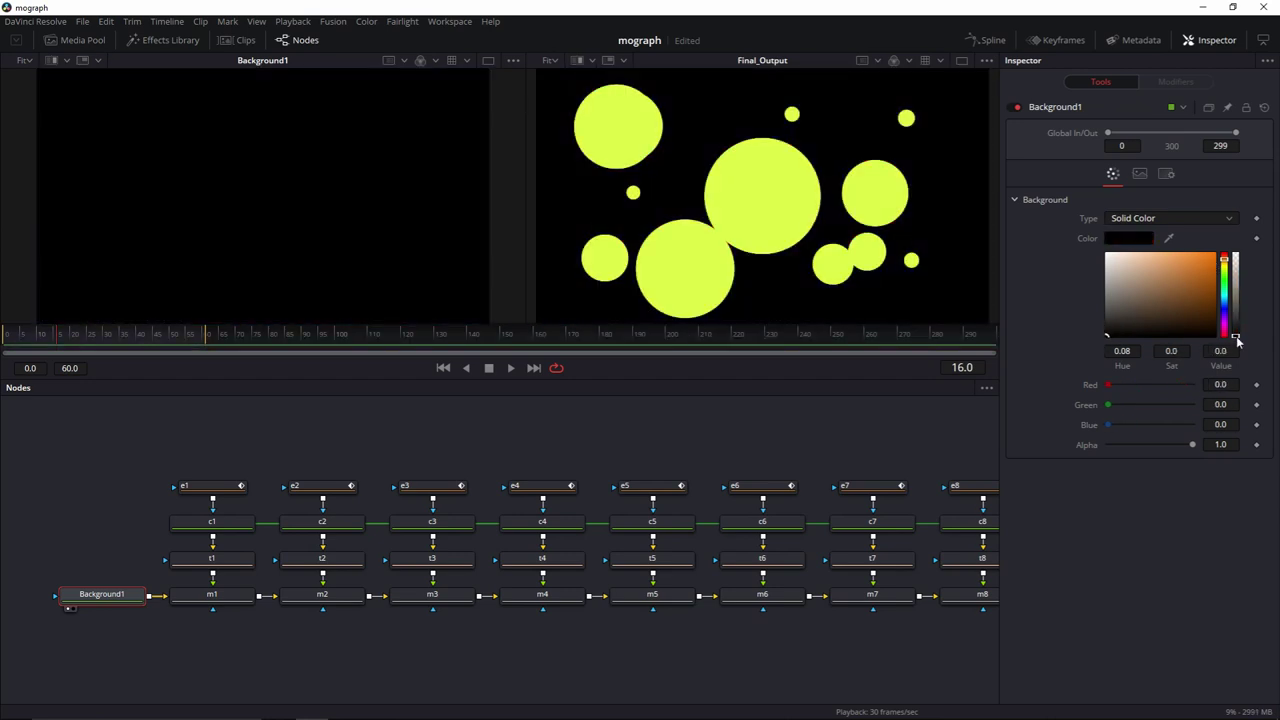
left_click_drag(1238, 342, 1240, 236)
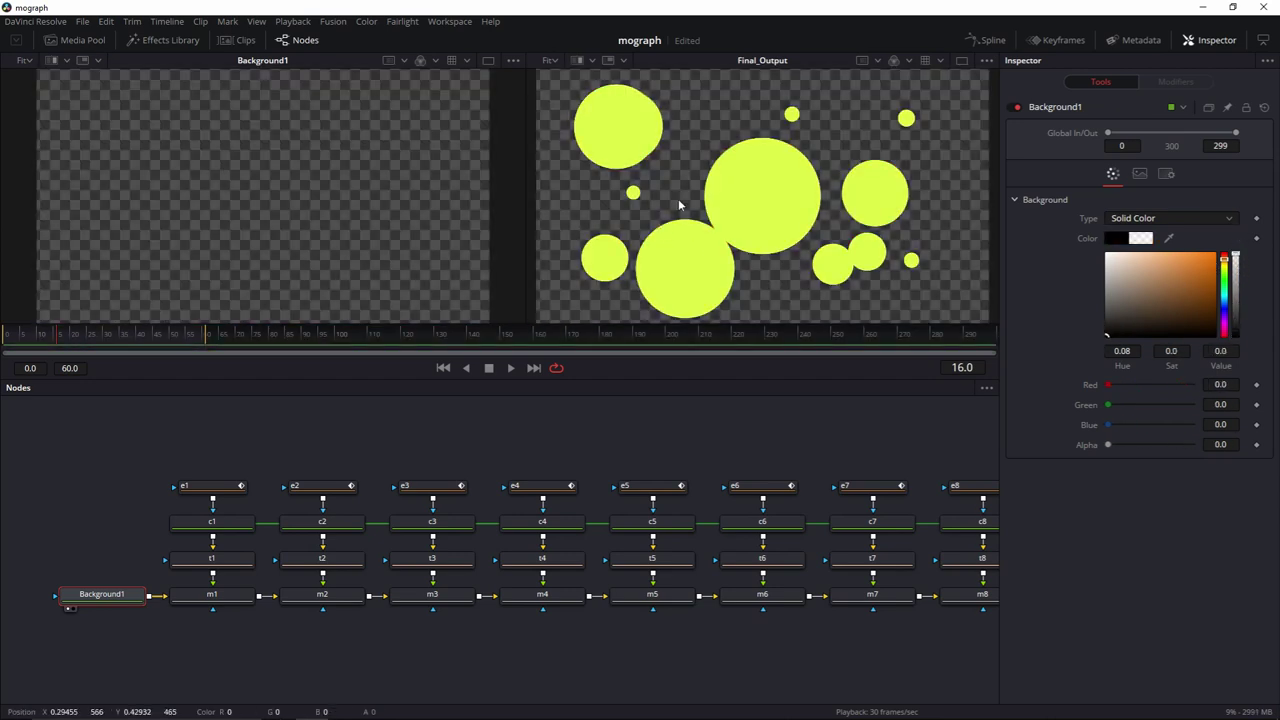
left_click(443, 368)
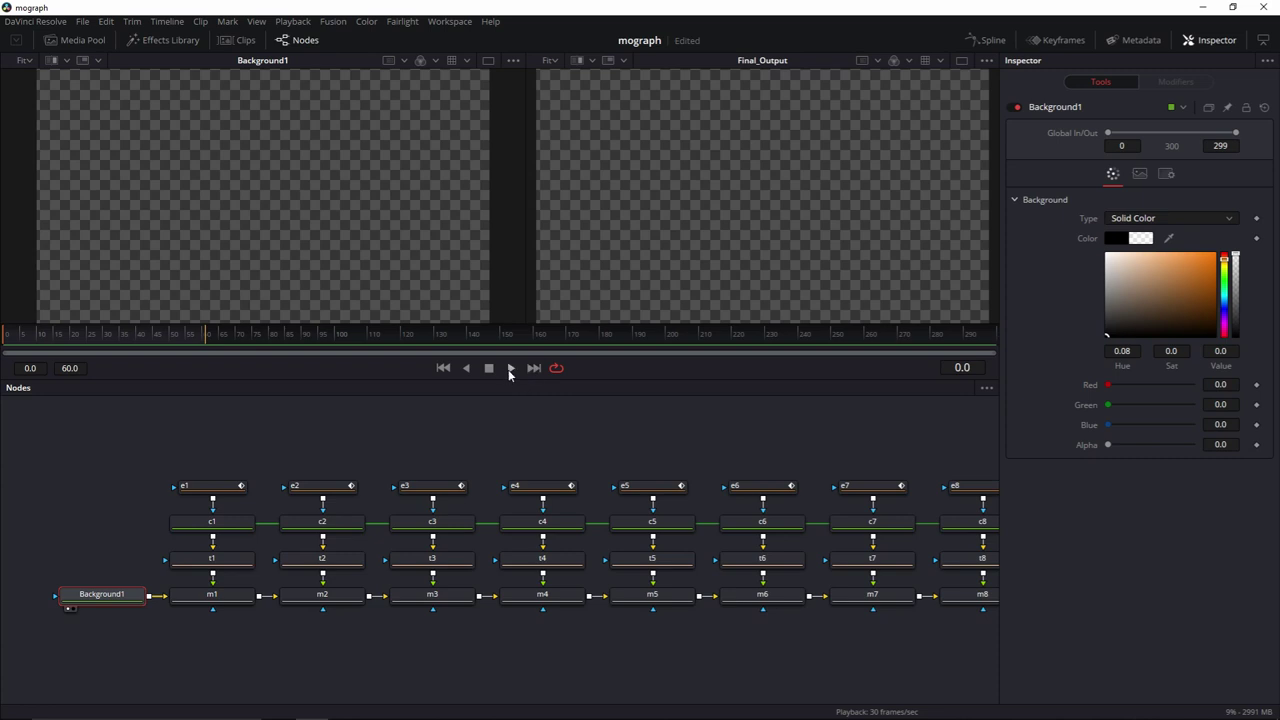
left_click(509, 368)
- Stop playback, recolour circle node c1 to aqua (R 0.27, G 0.96, B 0.81), and open the Media Pool
left_click(489, 368)
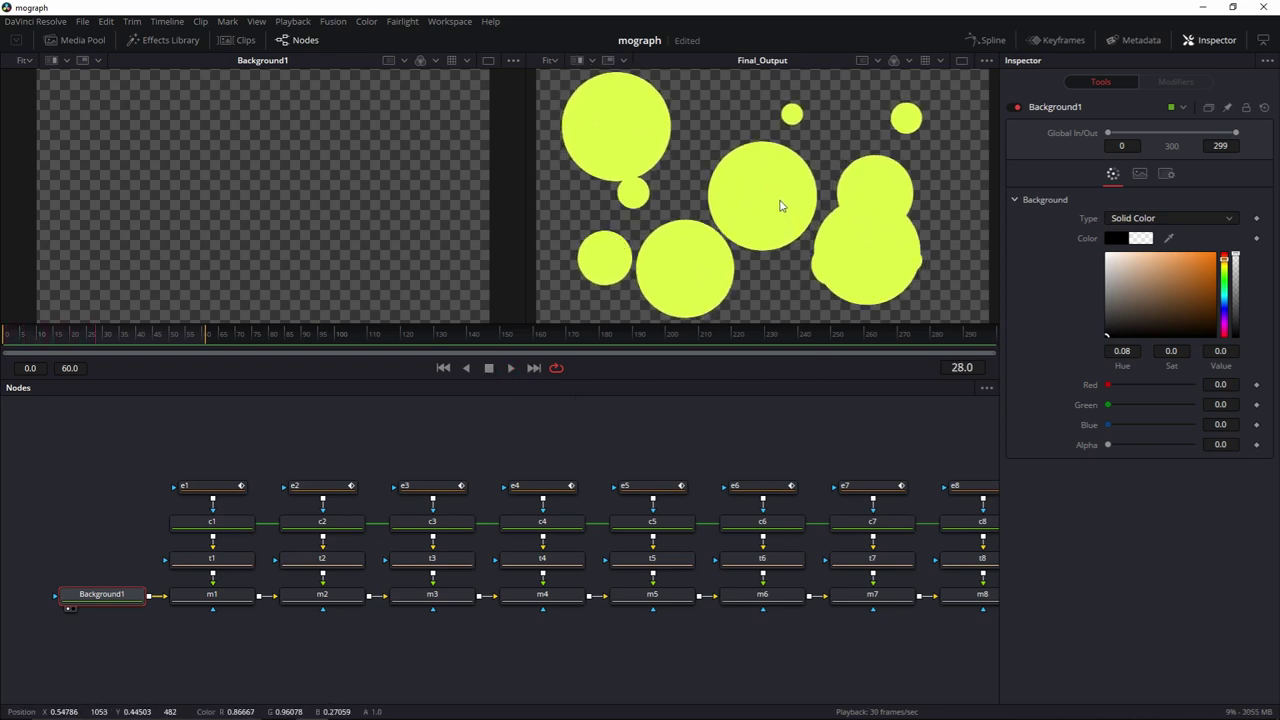
left_click(225, 524)
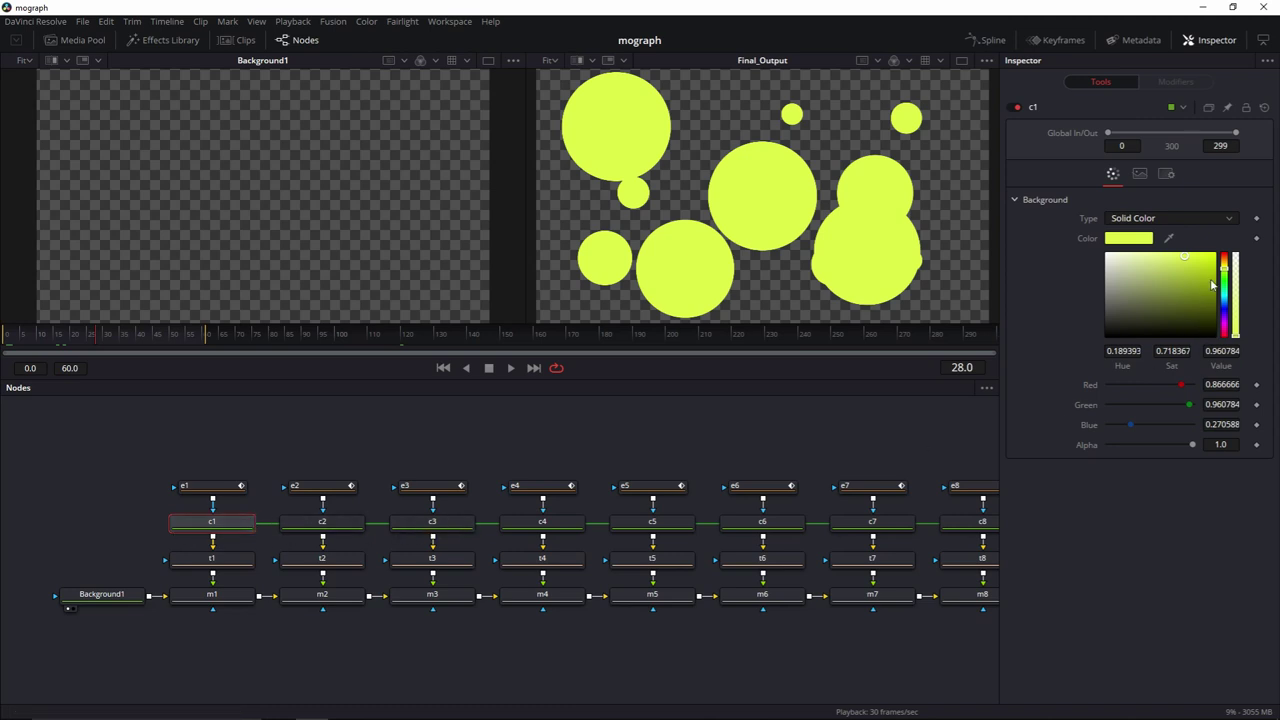
left_click_drag(1227, 277, 1227, 291)
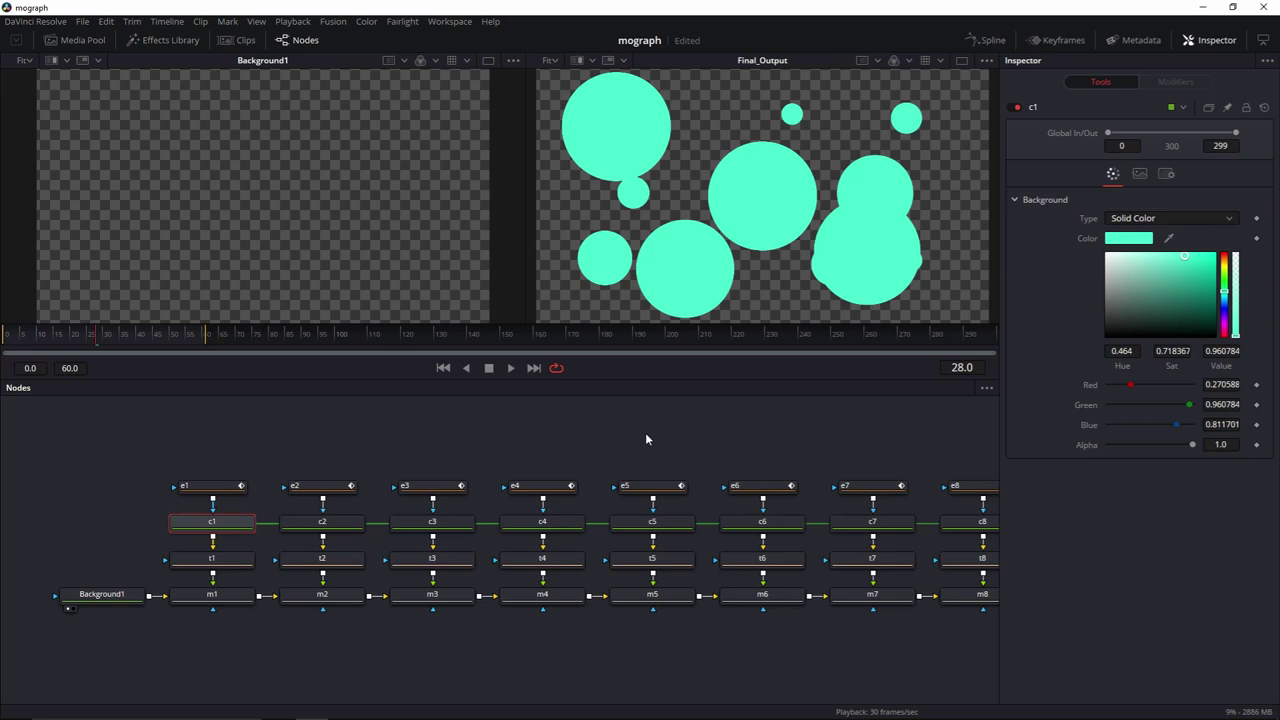
key("ctrl+1")
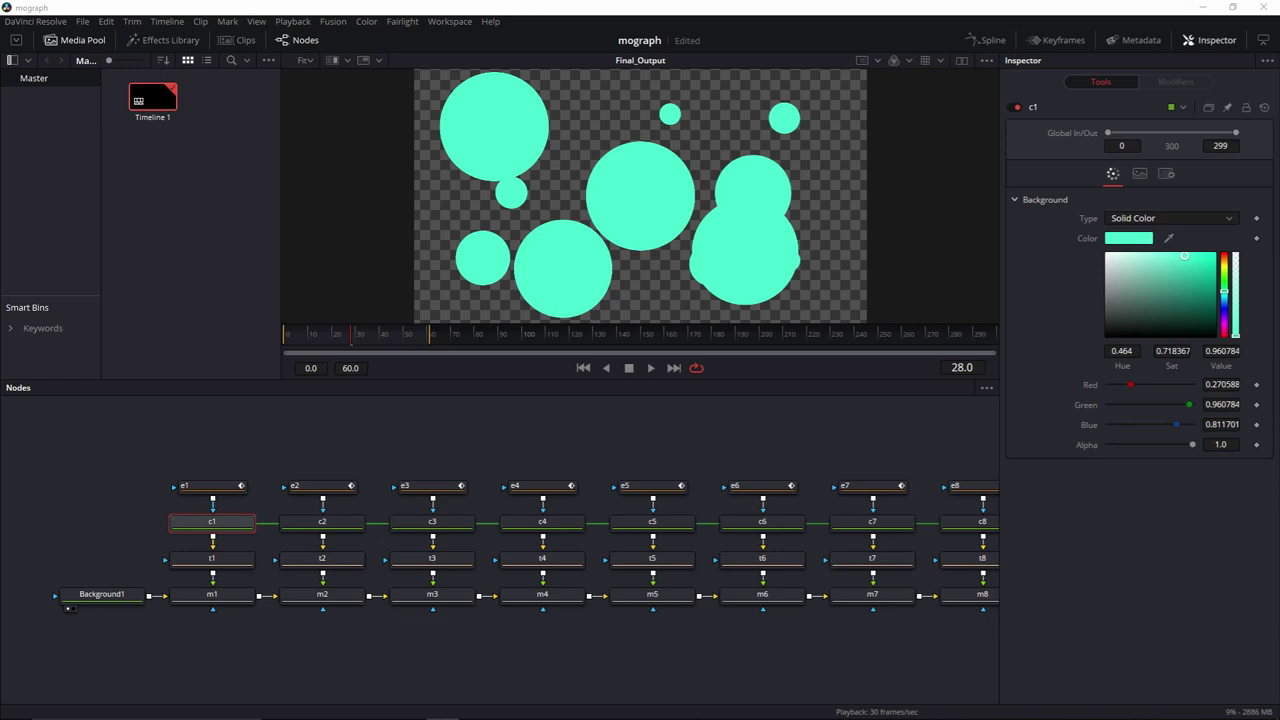
- Import the poolside photo as MediaIn1, paste a second pool photo as MediaIn2, and preview both in split viewers
left_click_drag(0, 450, 120, 455)
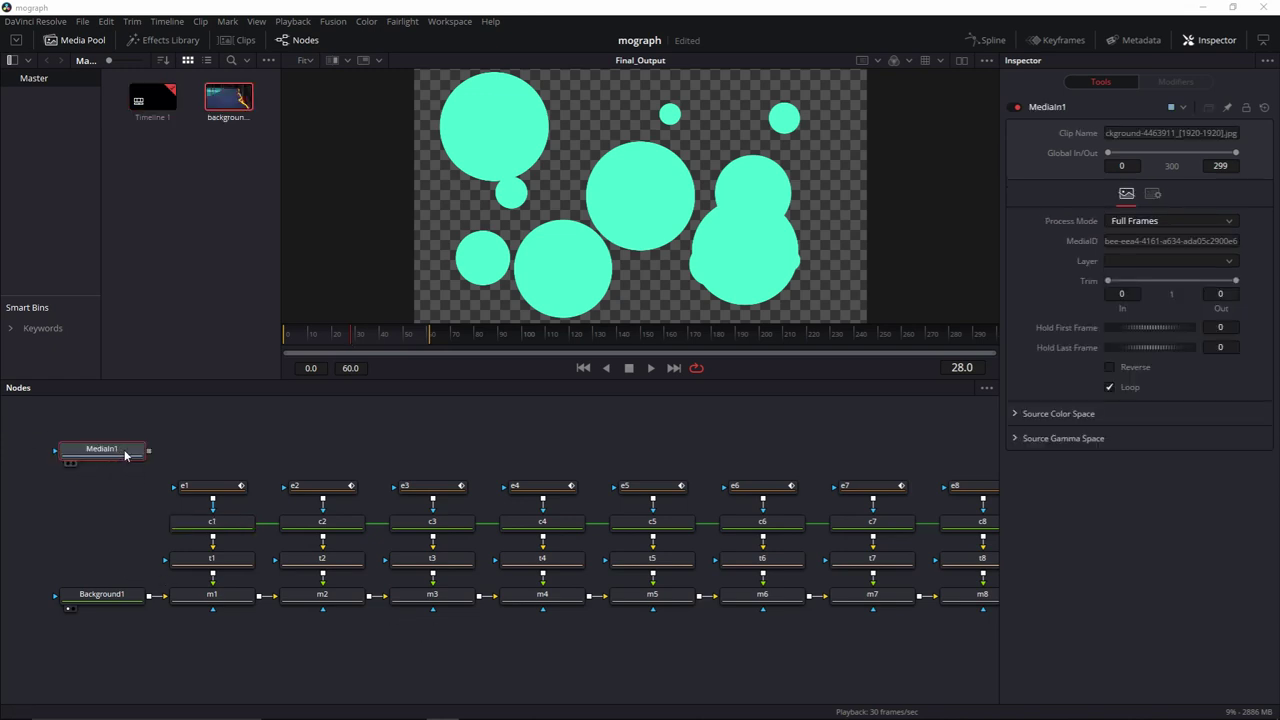
key("ctrl+1")
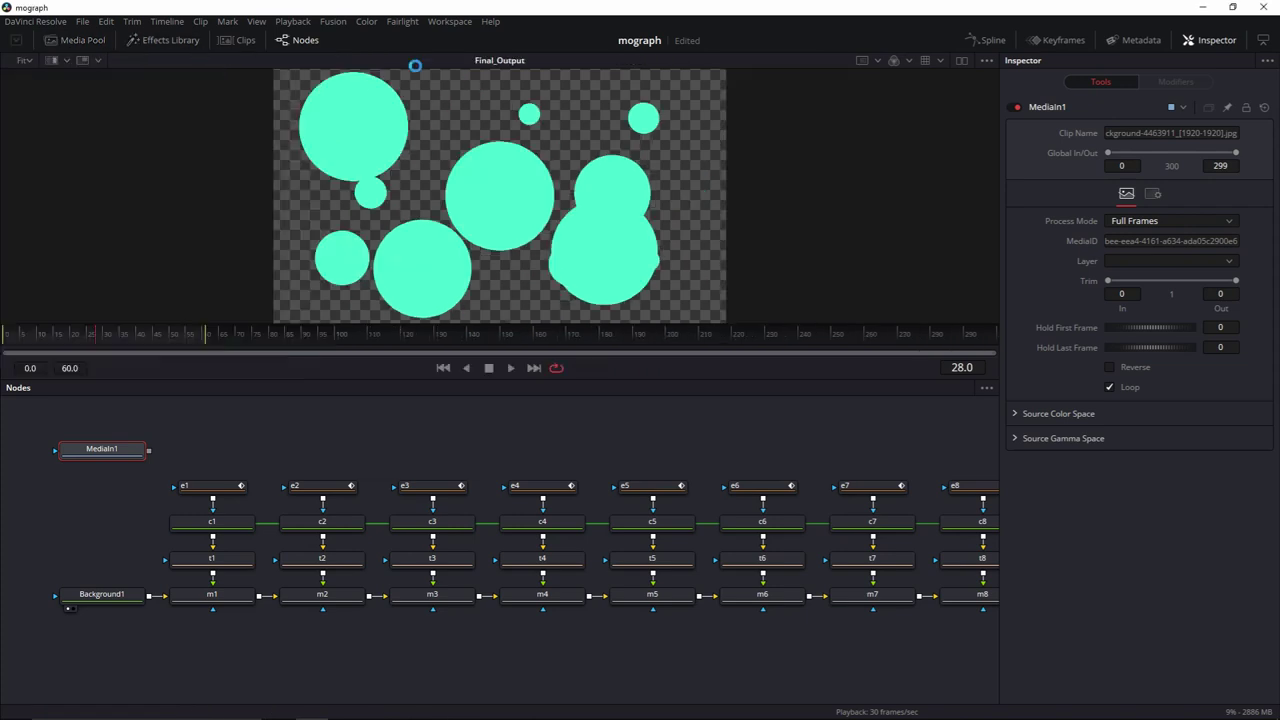
left_click(962, 60)
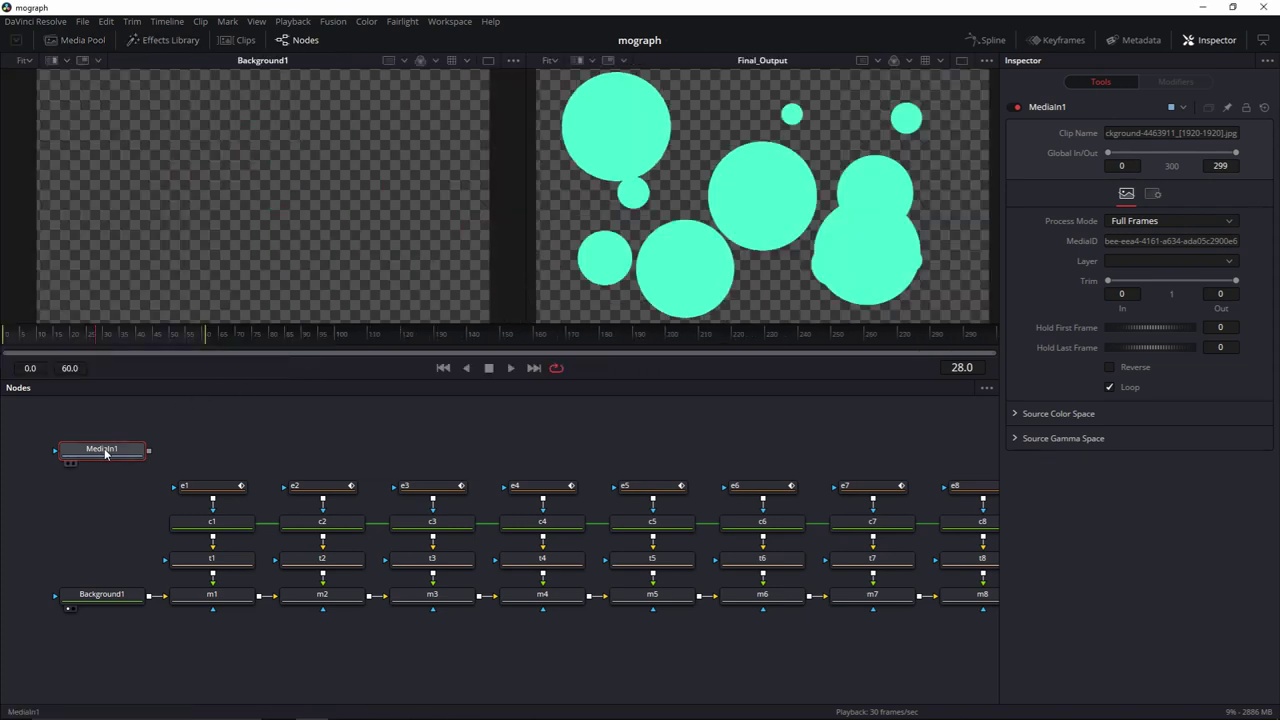
left_click_drag(104, 452, 380, 242)
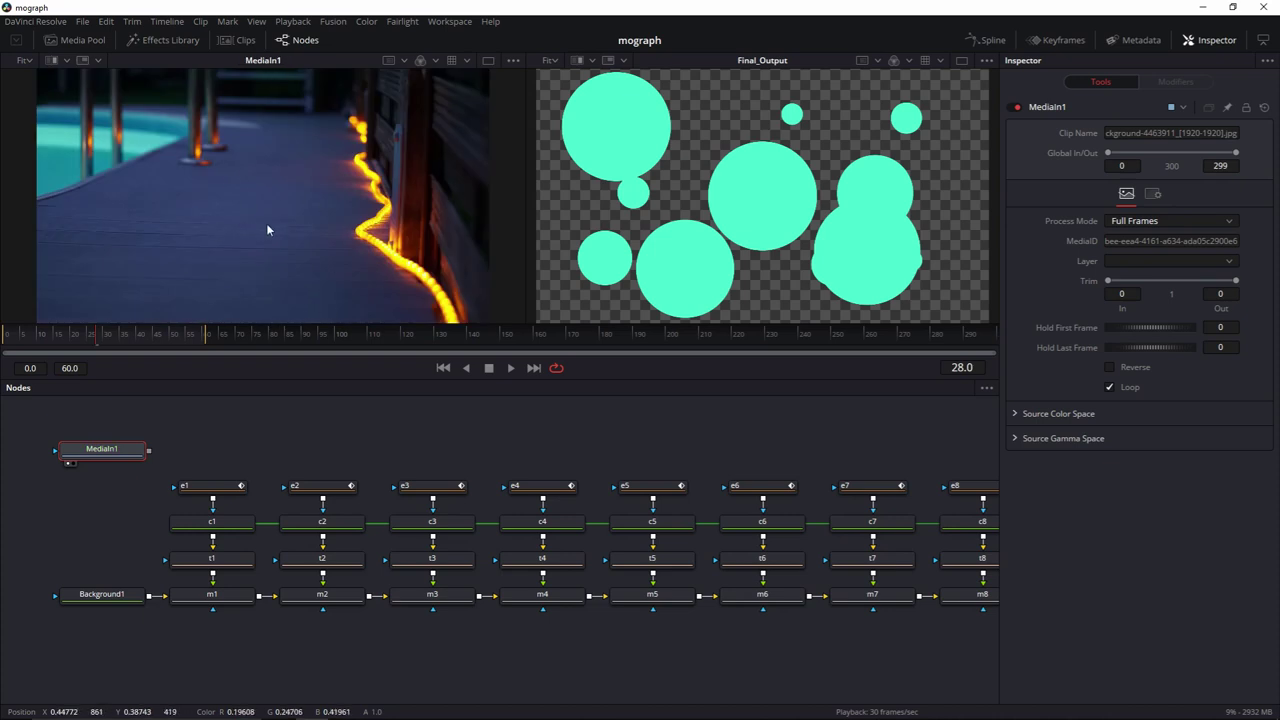
key("ctrl+v")
left_click(220, 435)
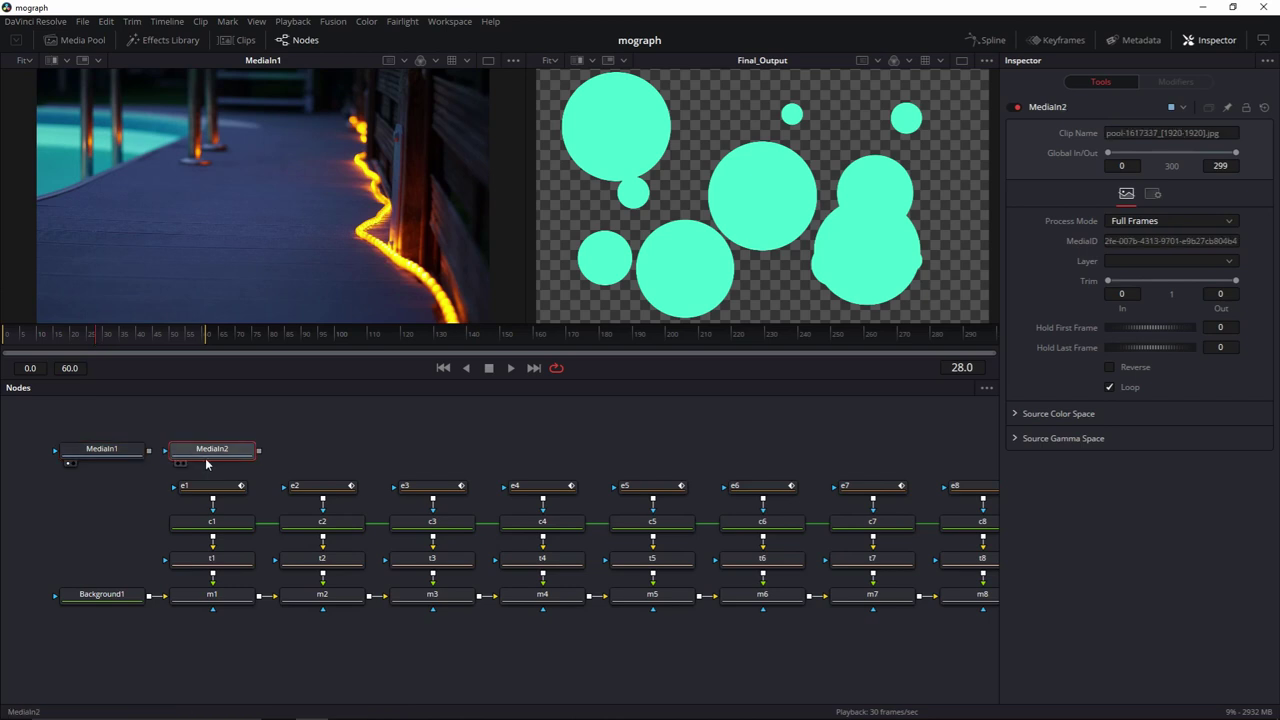
left_click_drag(205, 452, 316, 212)
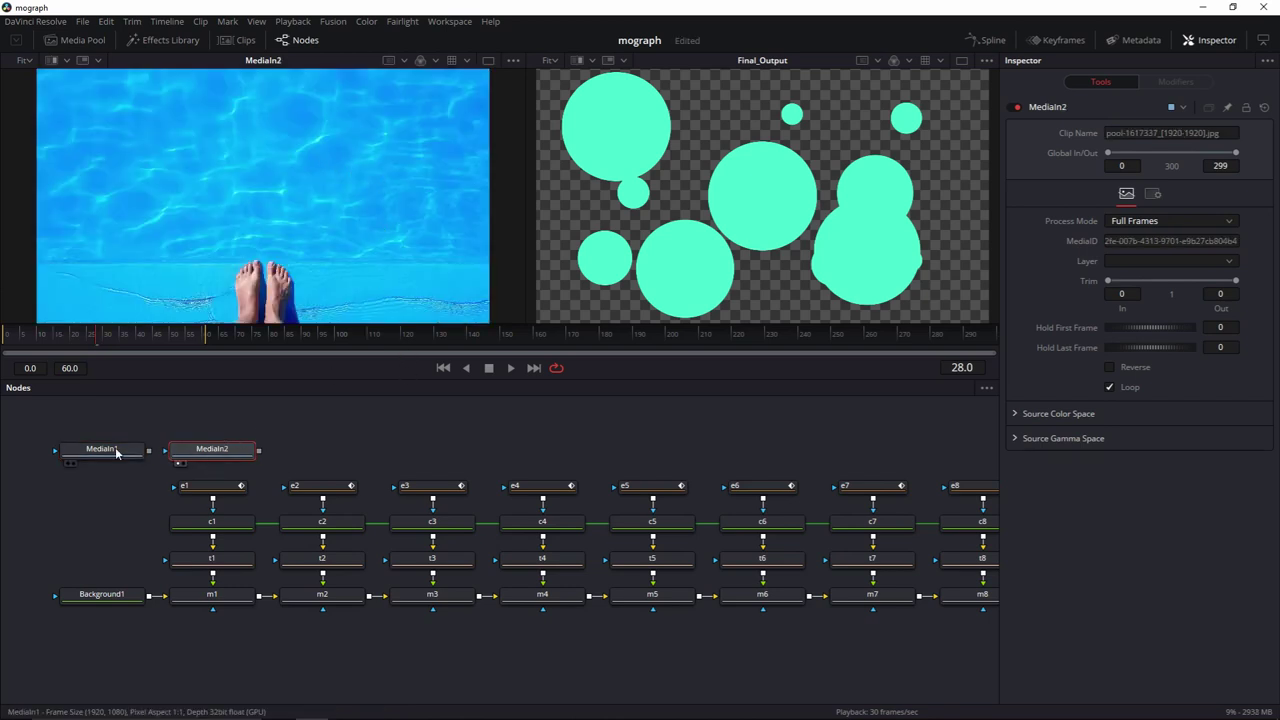
- Disconnect Background1 from m1 and wire MediaIn1's poolside photo in as the backdrop
left_click(108, 450)
mouse_move(207, 459)
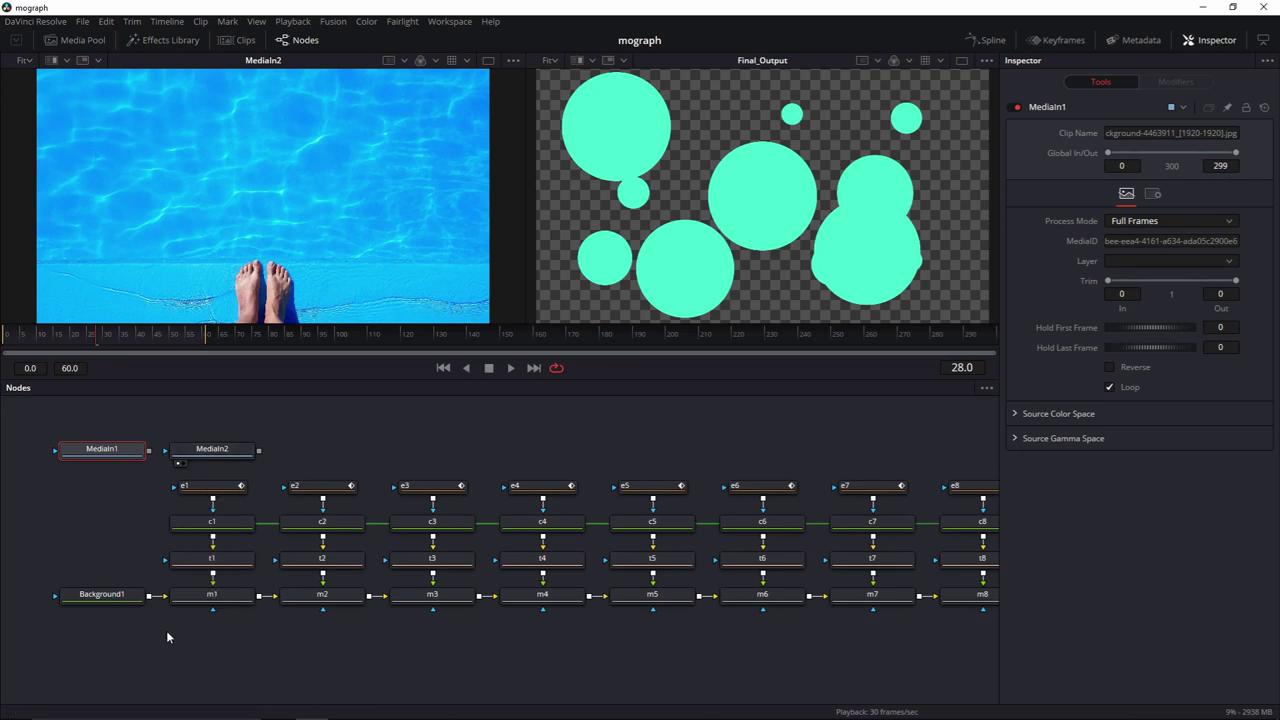
left_click_drag(160, 596, 100, 662)
left_click_drag(121, 446, 205, 592)
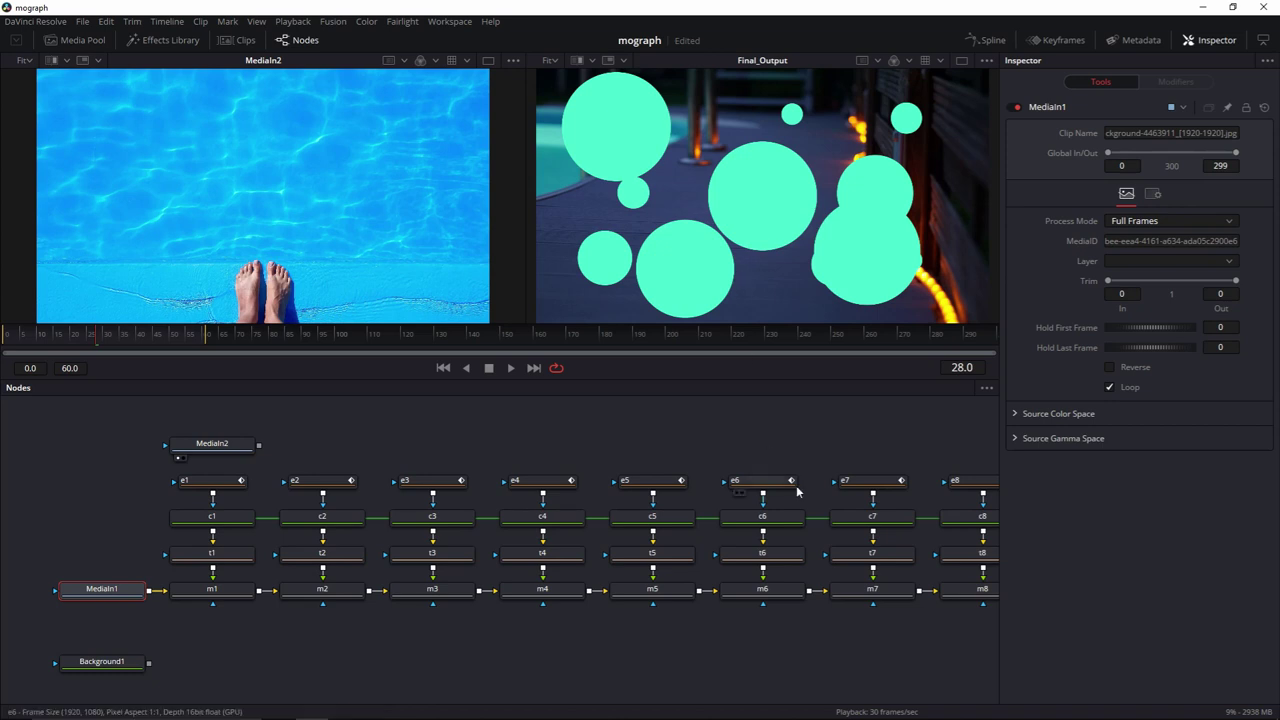
- Set circle node c1 to the lights' sampled orange-yellow #fdbd01, then move MediaIn2 aside
left_click(241, 524)
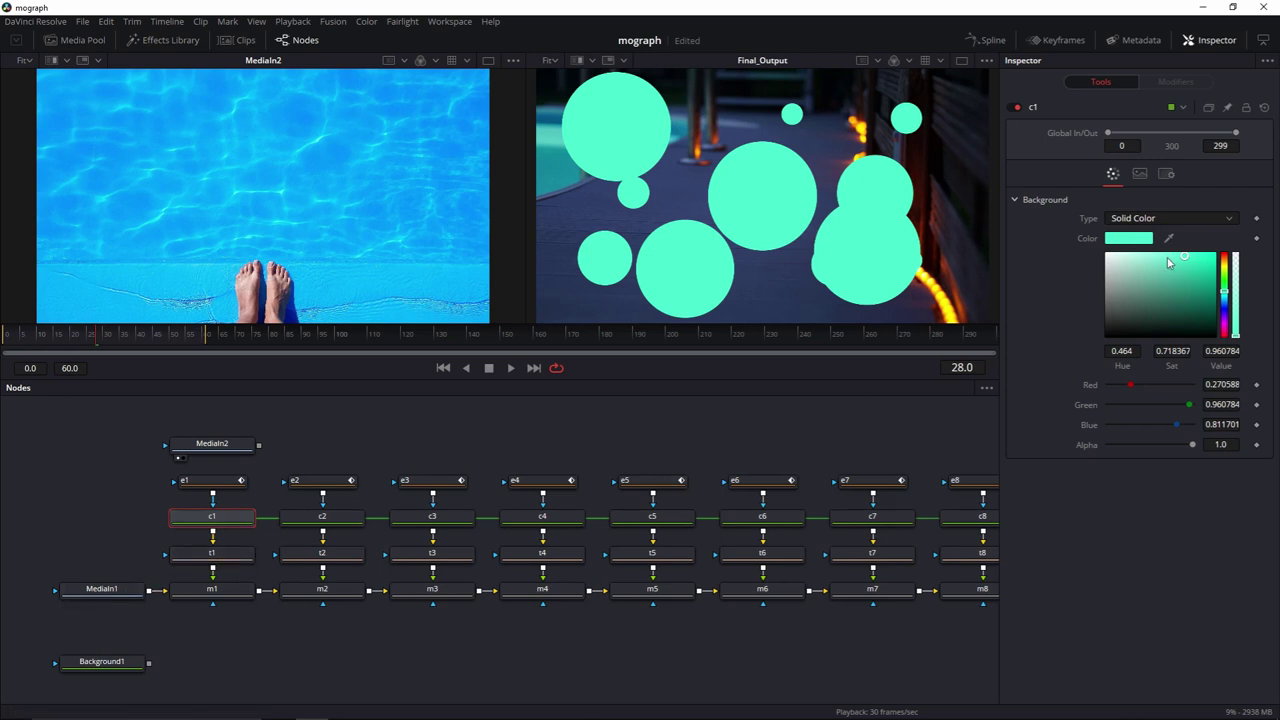
left_click(1143, 242)
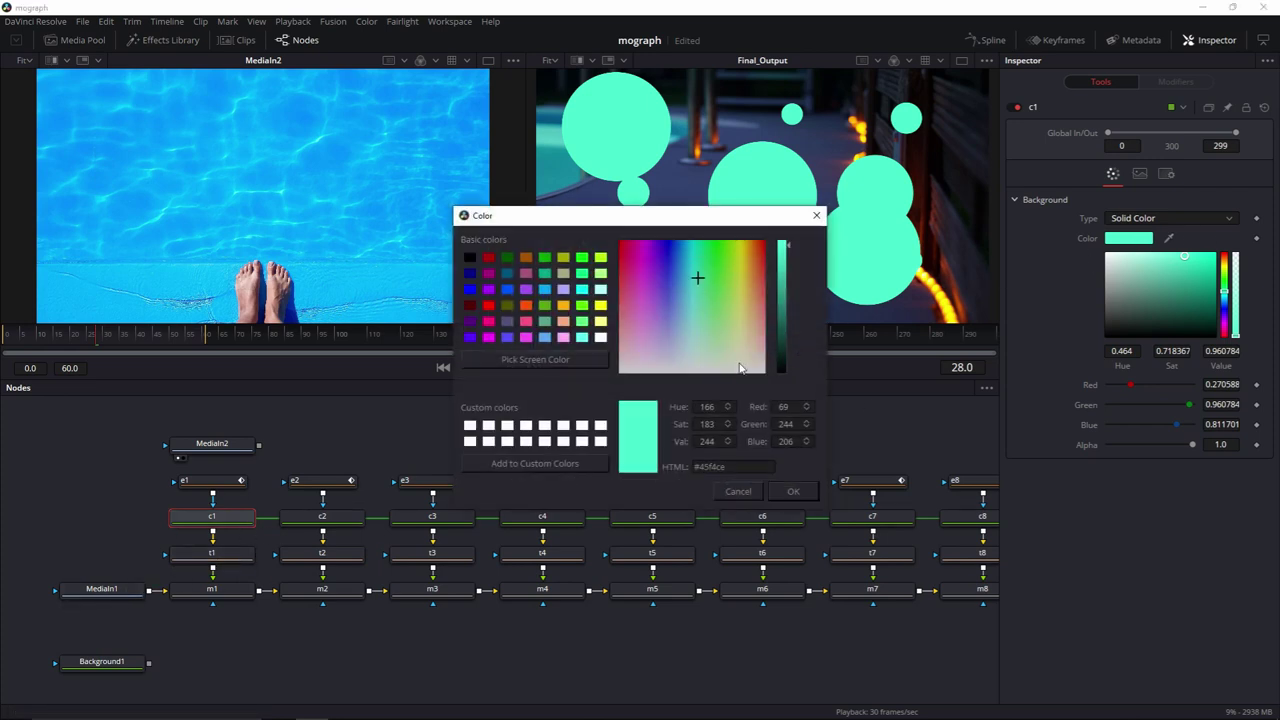
left_click(553, 358)
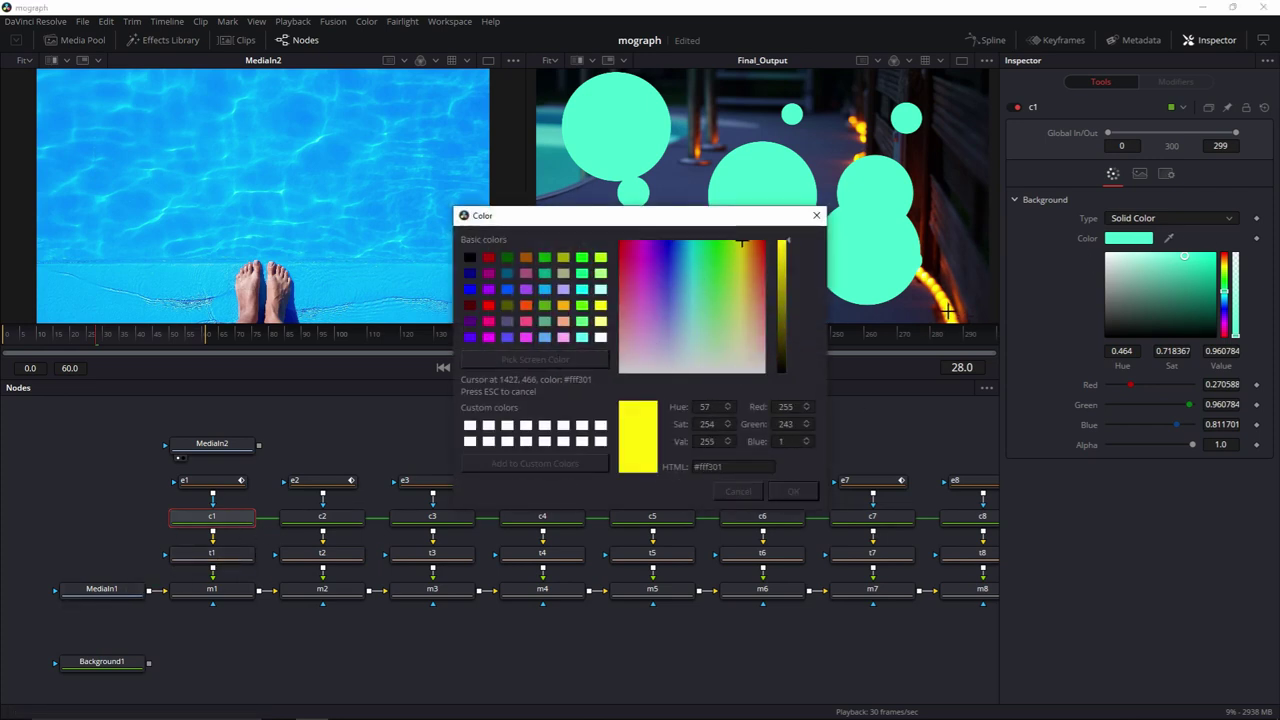
left_click(947, 311)
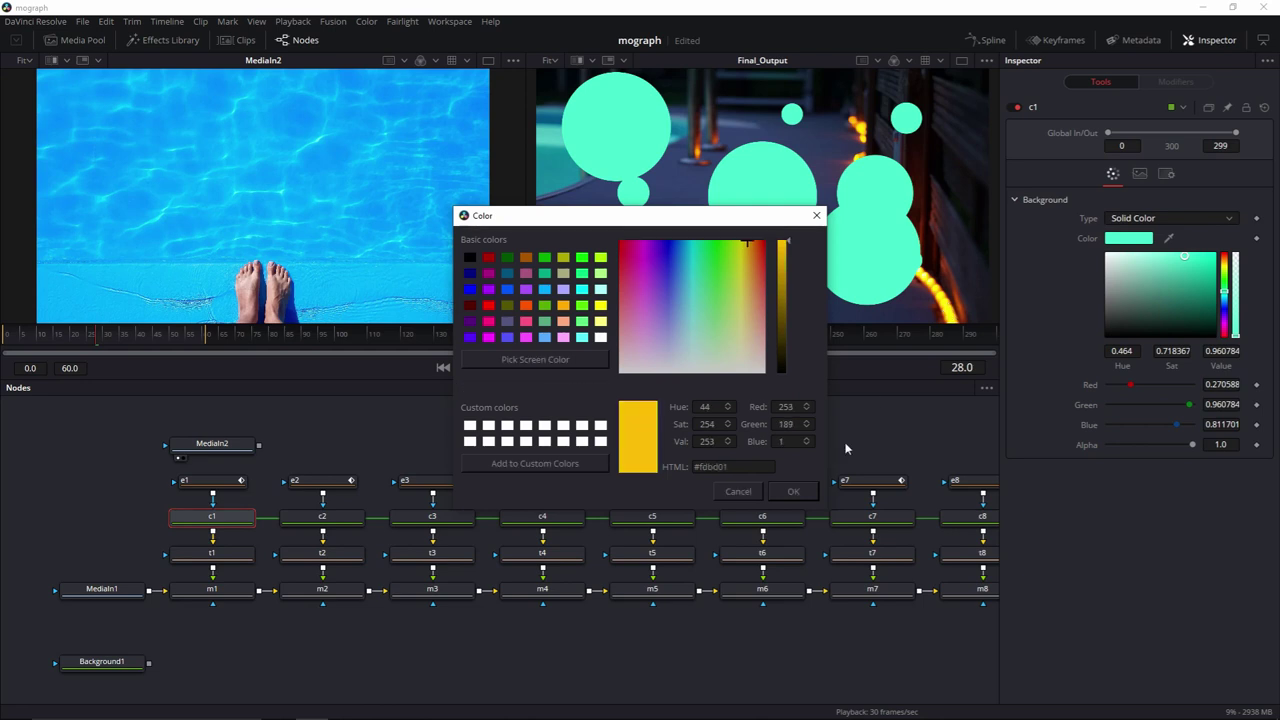
left_click(798, 492)
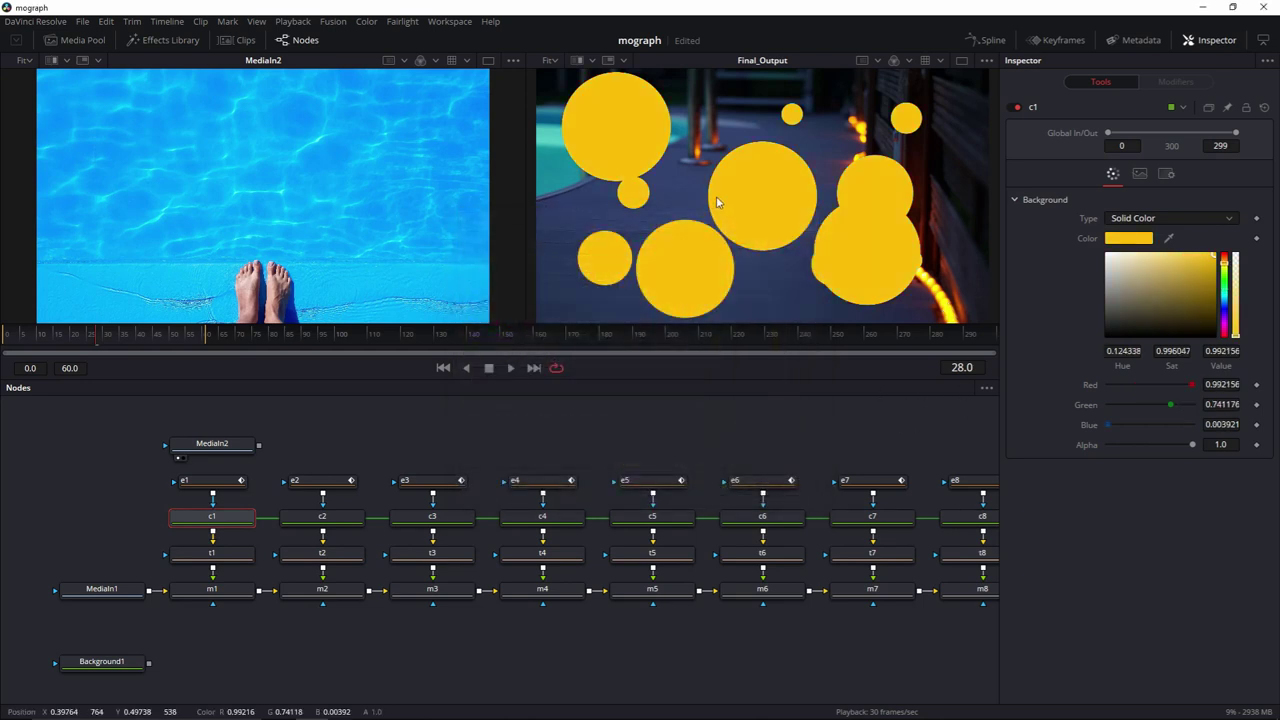
left_click_drag(228, 444, 938, 662)
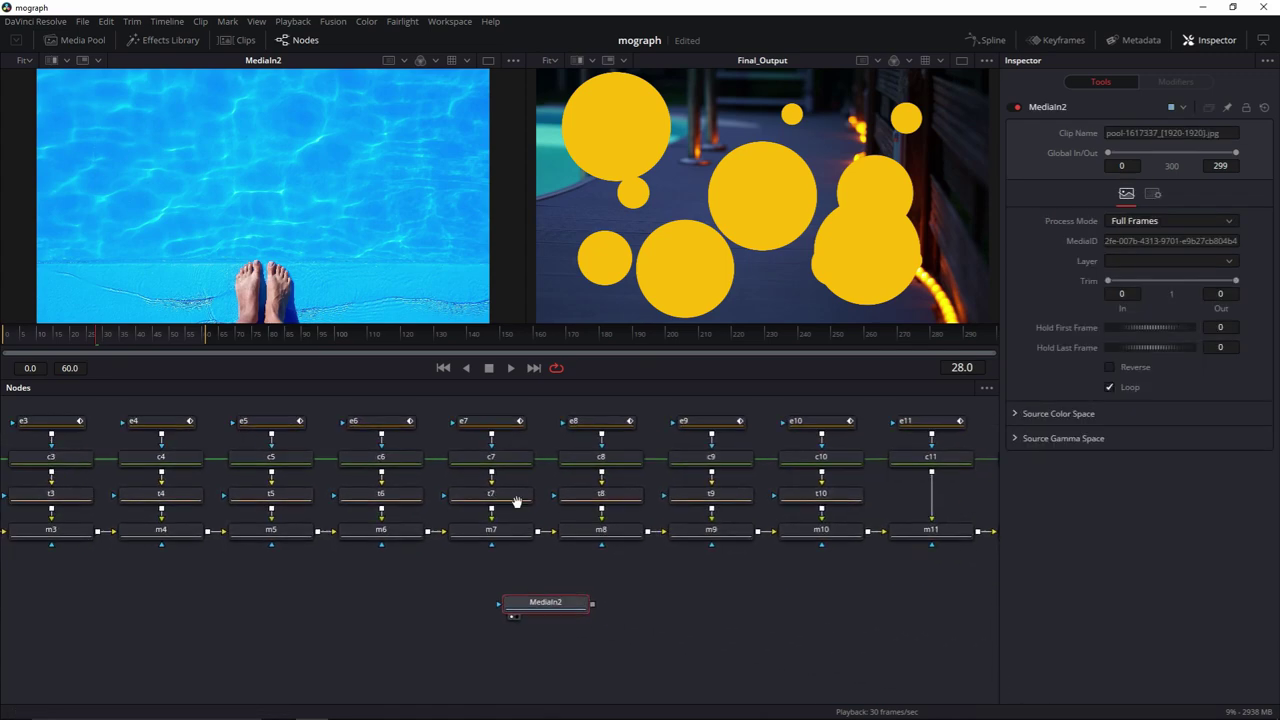
- Rearrange the node graph and insert MediaIn2 into the chain after m12
scroll(515, 500, "up", 2)
left_click_drag(545, 684, 930, 684)
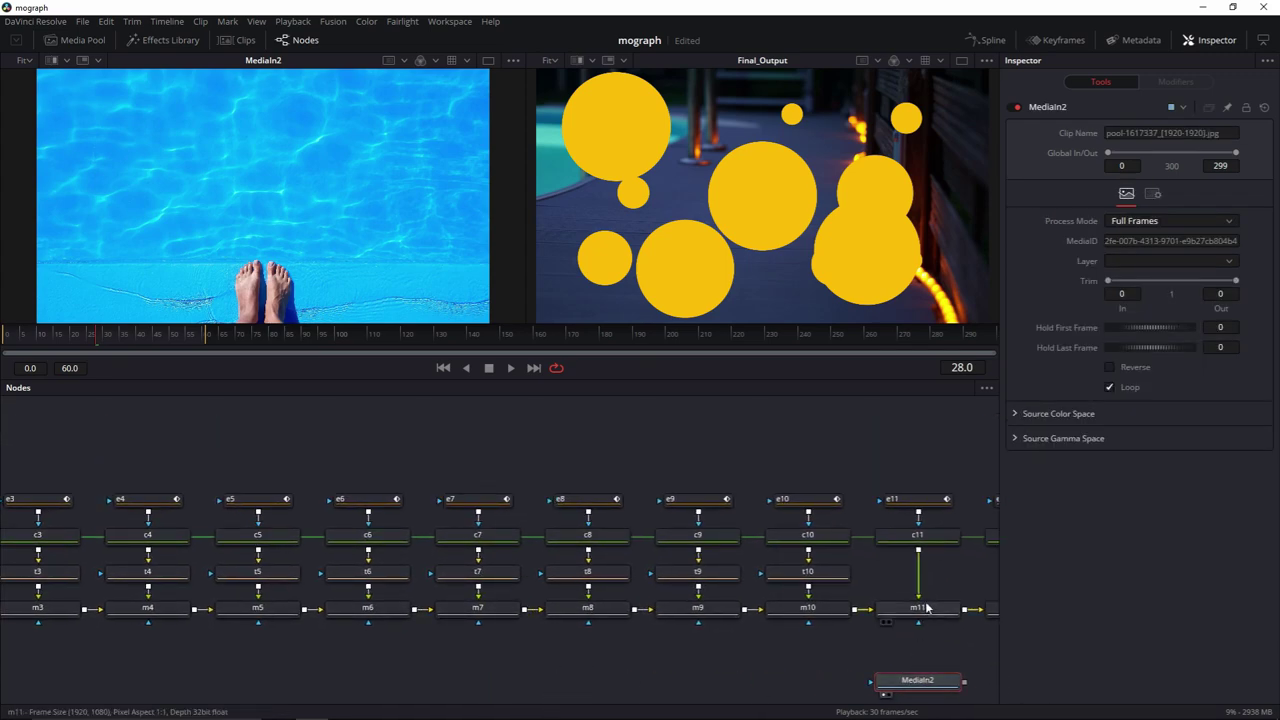
scroll(925, 604, "right", 5)
left_click_drag(753, 572, 913, 572)
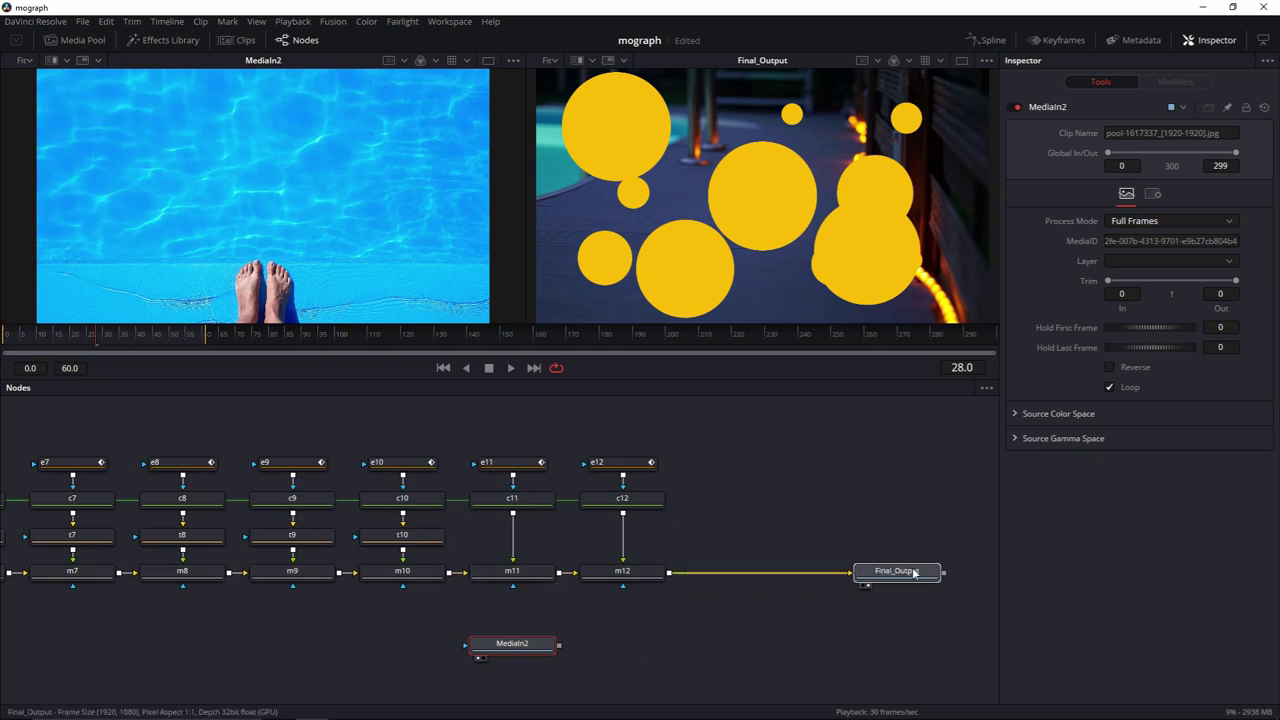
left_click_drag(556, 648, 672, 578)
left_click_drag(735, 535, 735, 498)
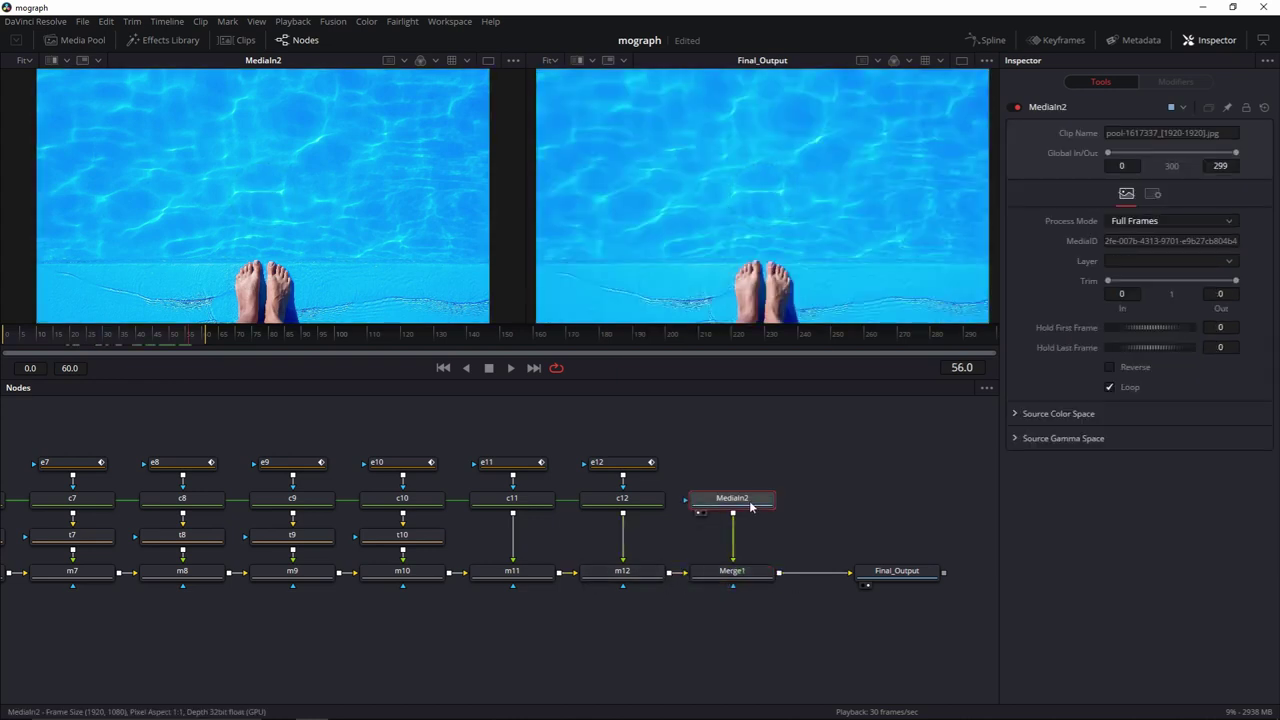
- Add an Ellipse mask to the MediaIn2 pool photo
key("shift+space")
type("bg")
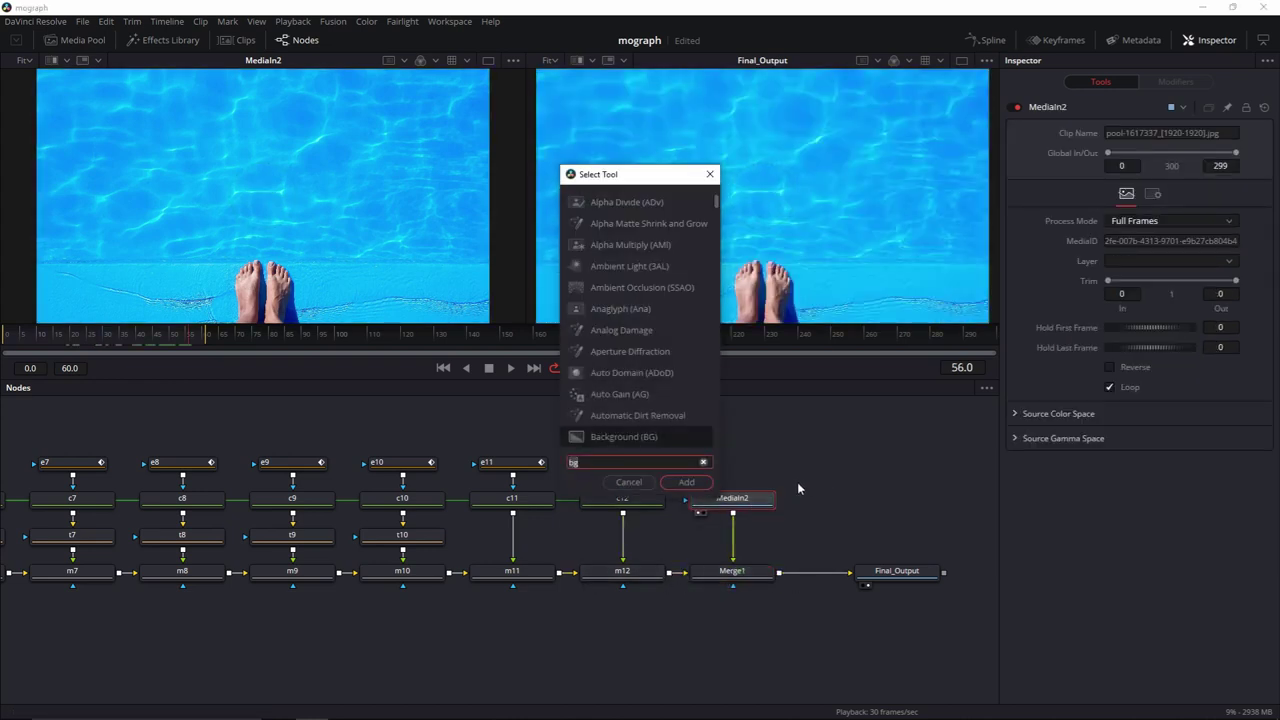
key("BackSpace")
key("BackSpace")
type("elp")
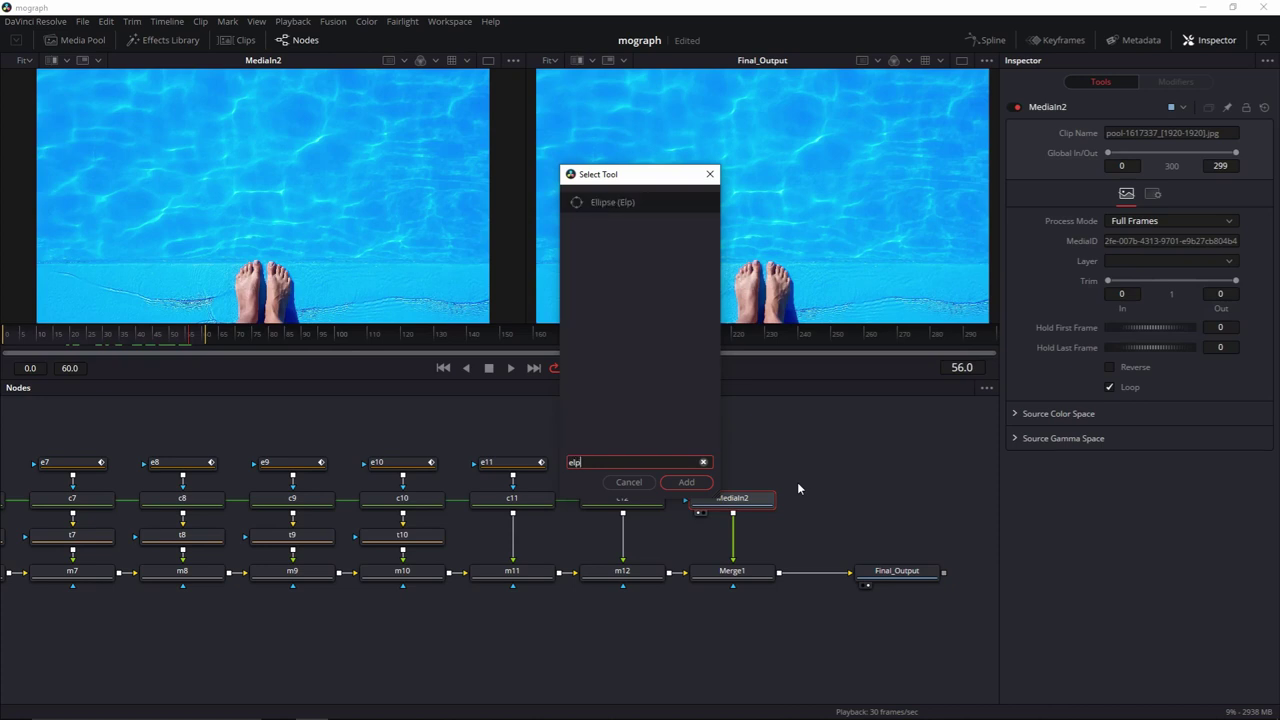
key("Return")
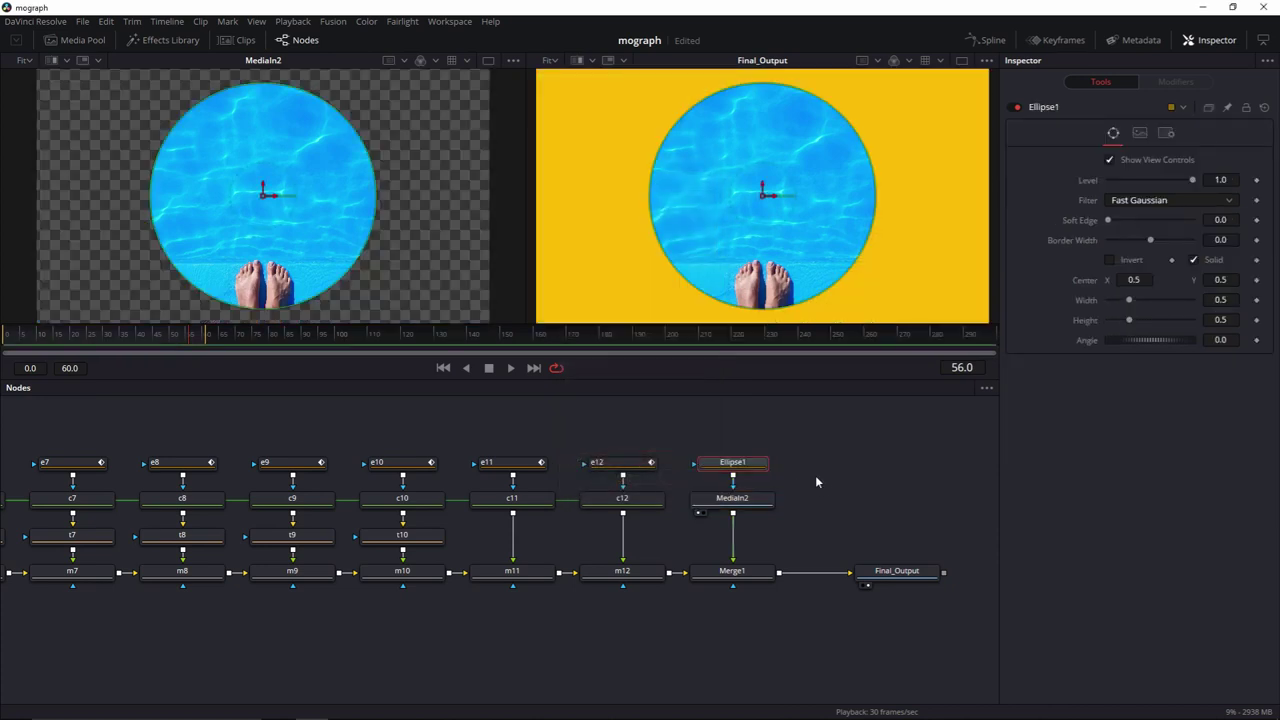
- Link Ellipse1 Height to Width and keyframe Width from 0 at frame 30 to 1.307 by frame 55
left_click_drag(173, 345, 104, 337)
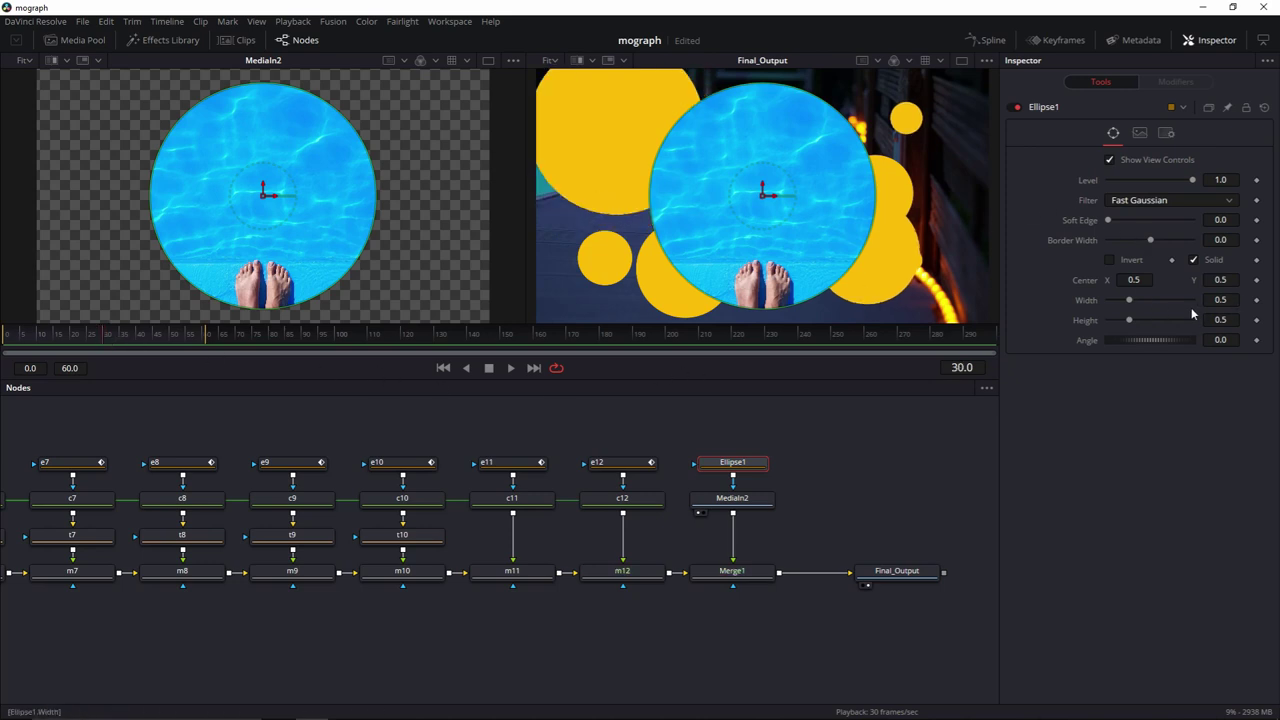
left_click(1220, 320)
type("=")
key("Return")
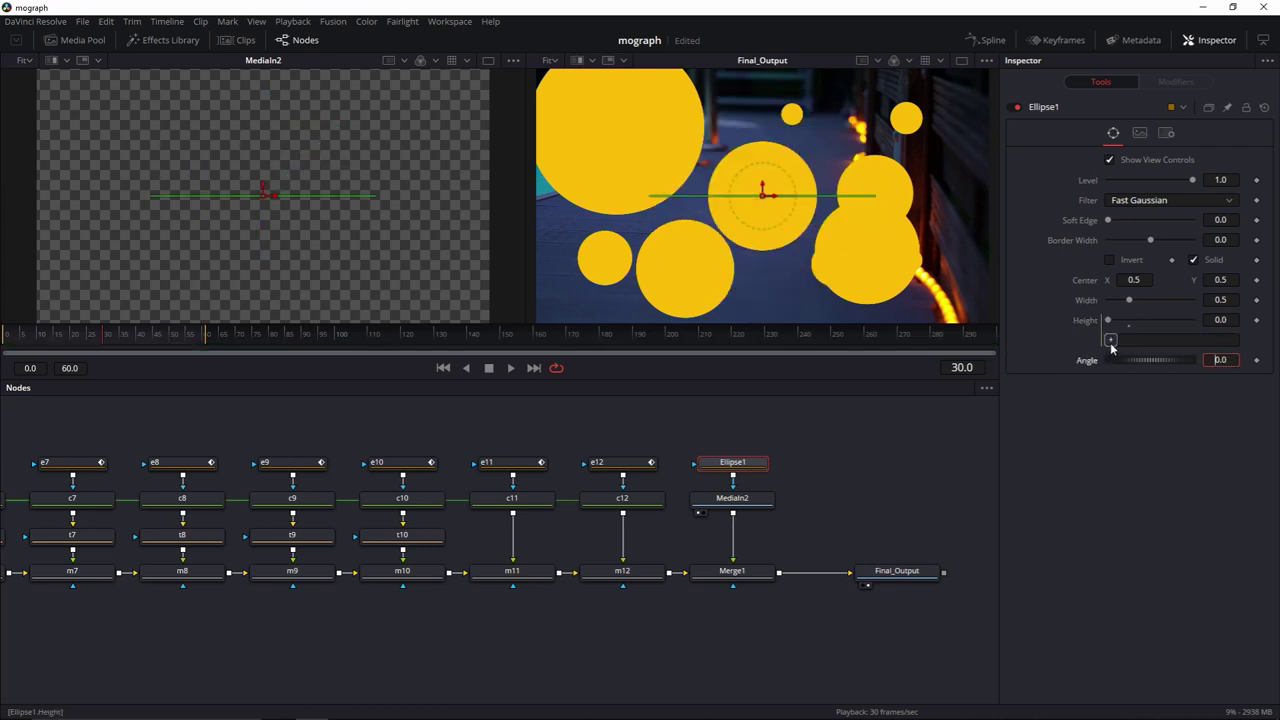
left_click_drag(1088, 304, 1090, 302)
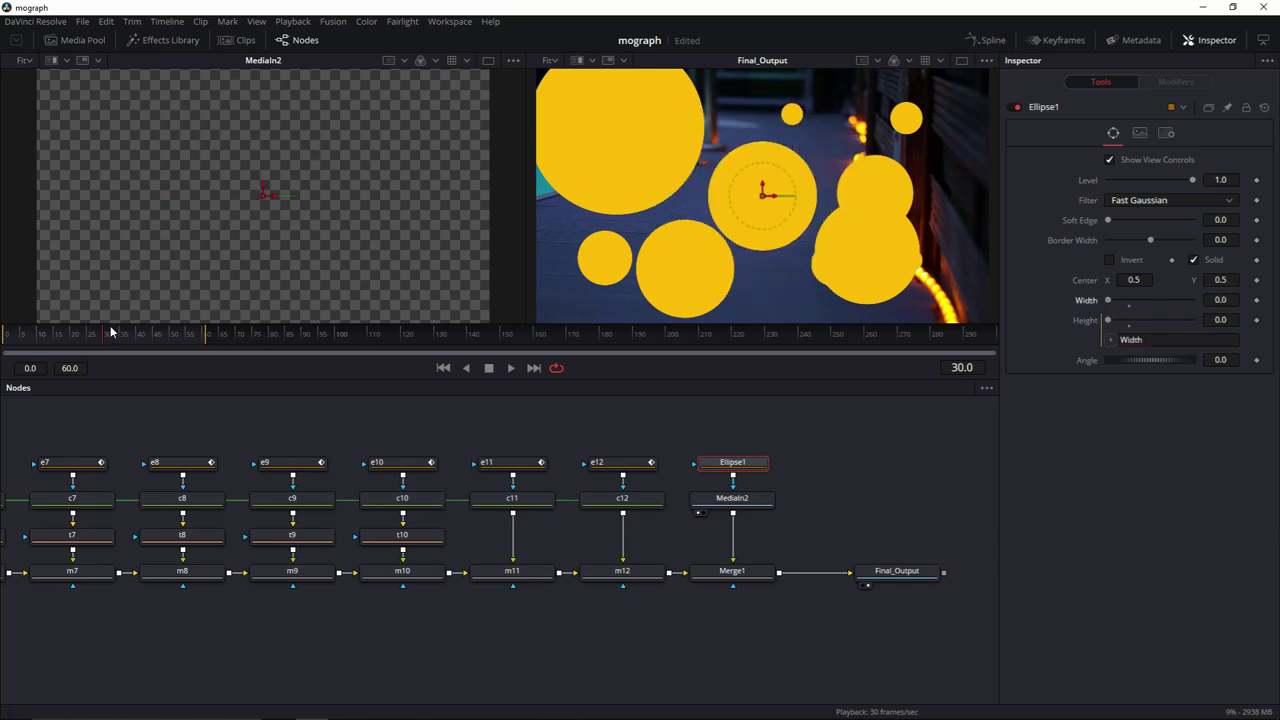
left_click(1257, 303)
left_click_drag(111, 334, 184, 342)
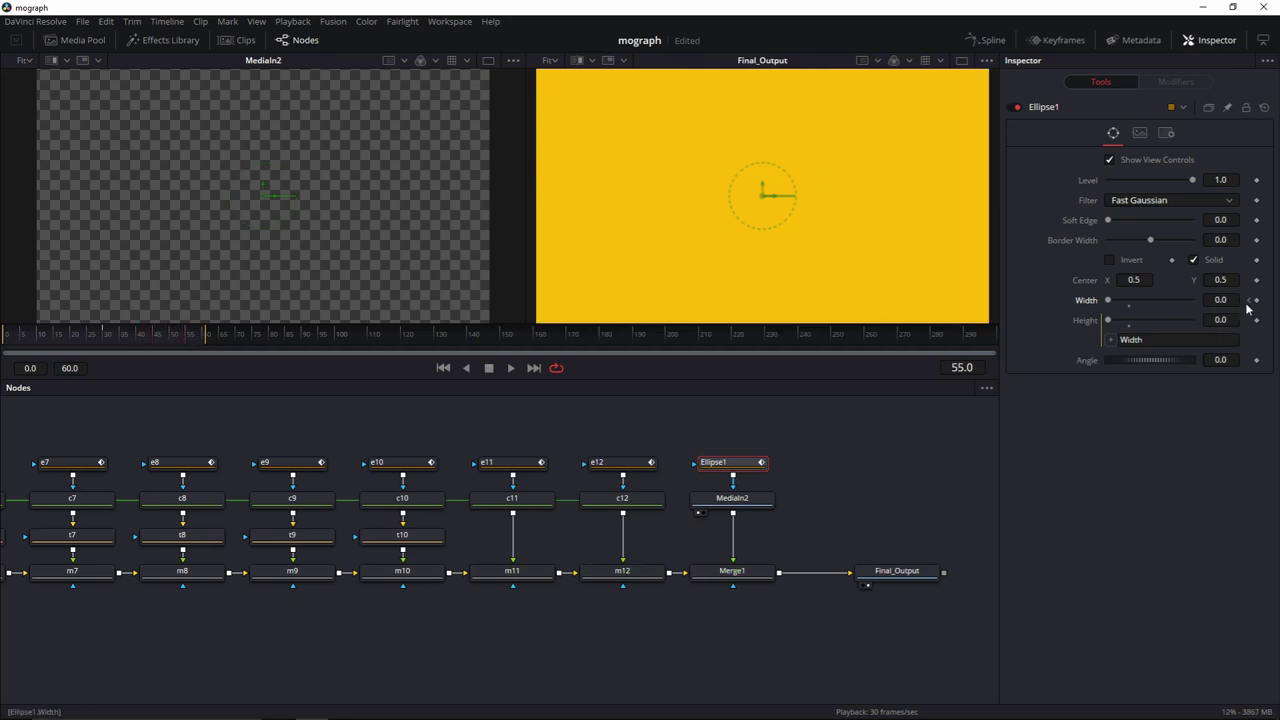
left_click_drag(1108, 301, 1162, 300)
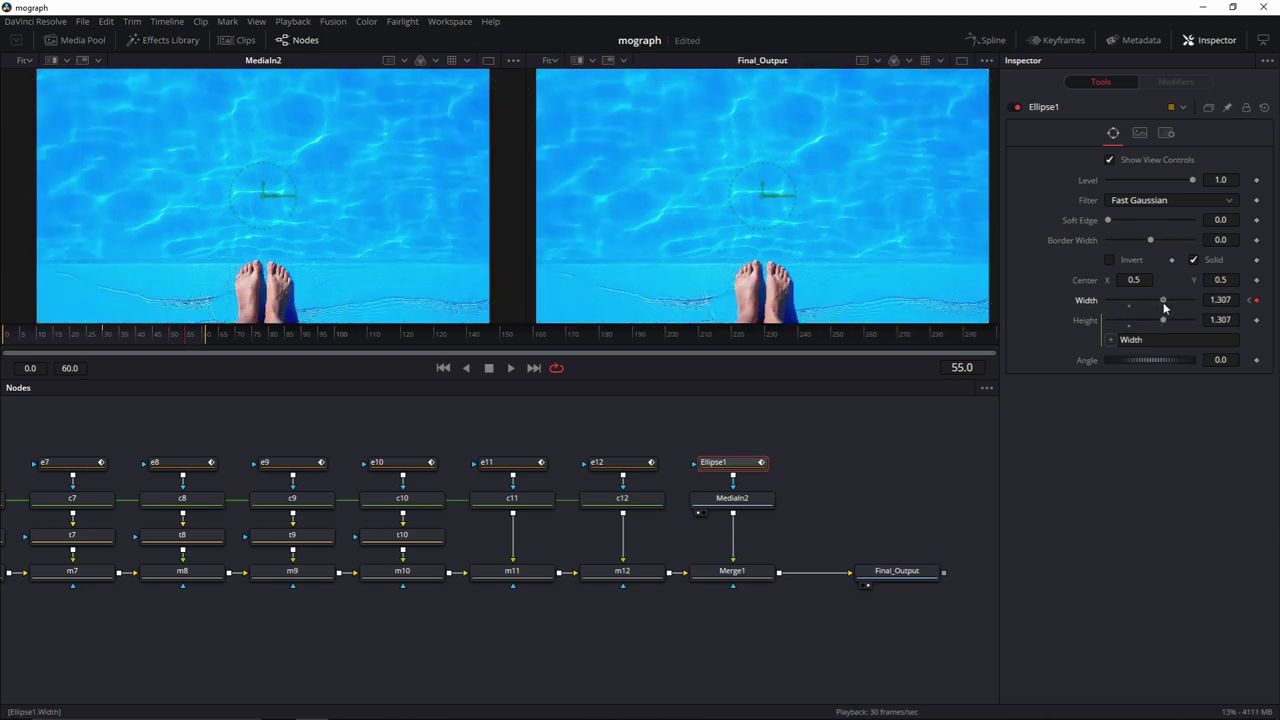
- Switch to a single final-output viewer and preview the animation from the first frame
left_click(443, 368)
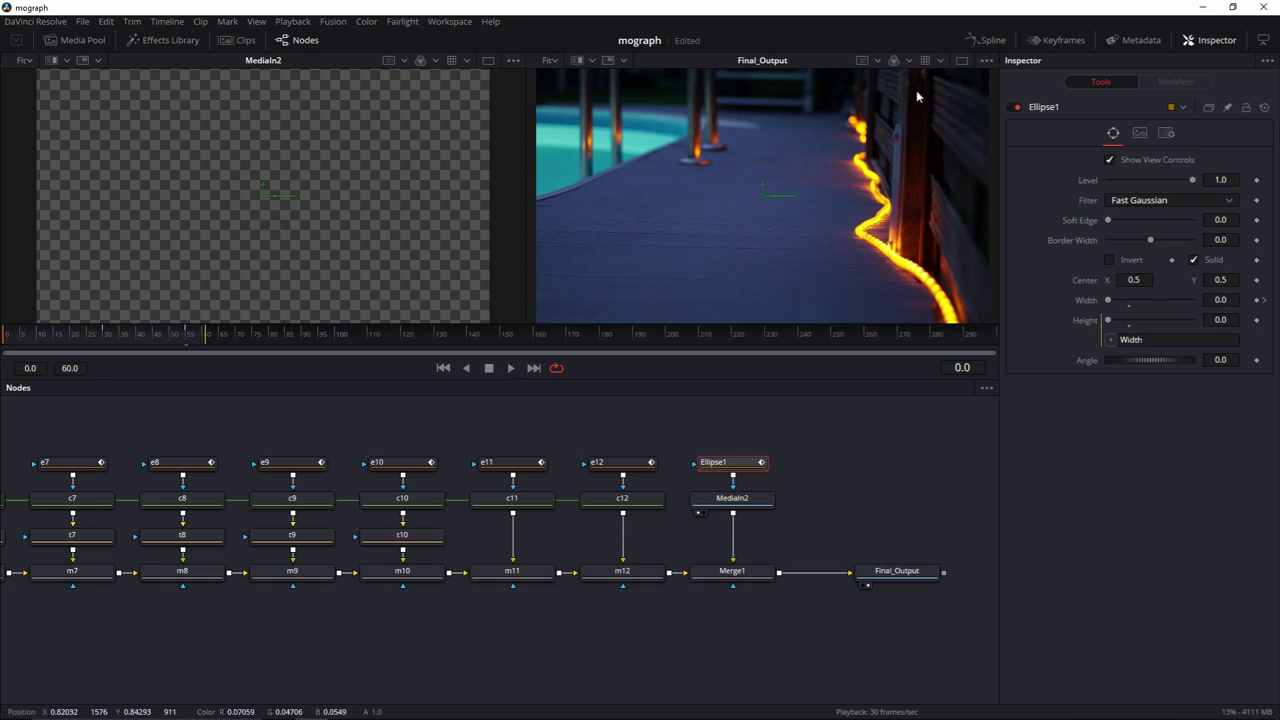
left_click(962, 60)
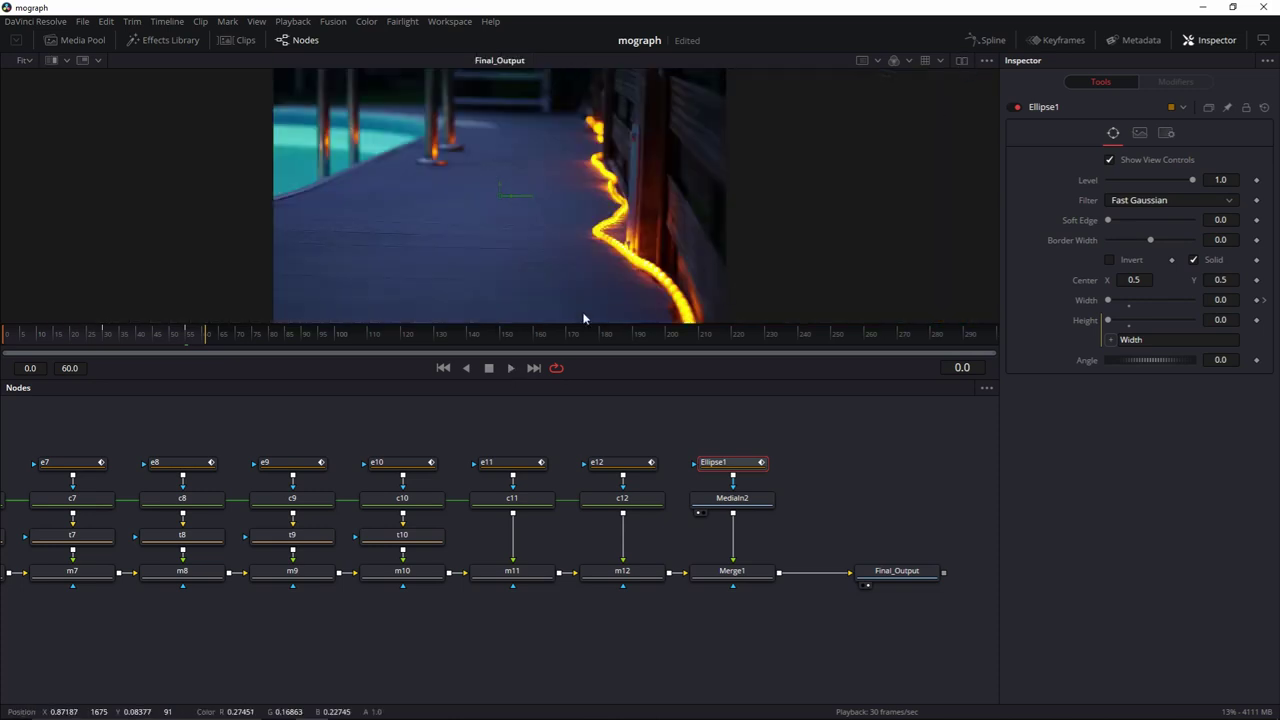
left_click(510, 368)
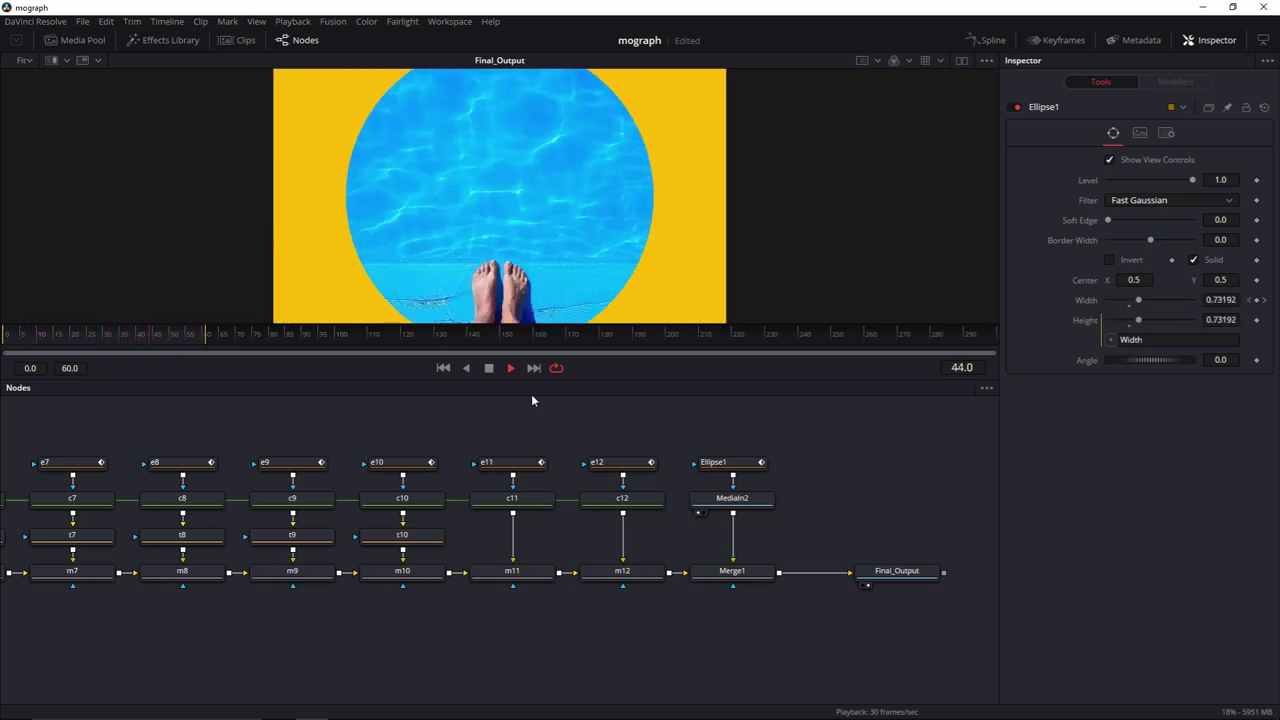
left_click(488, 368)
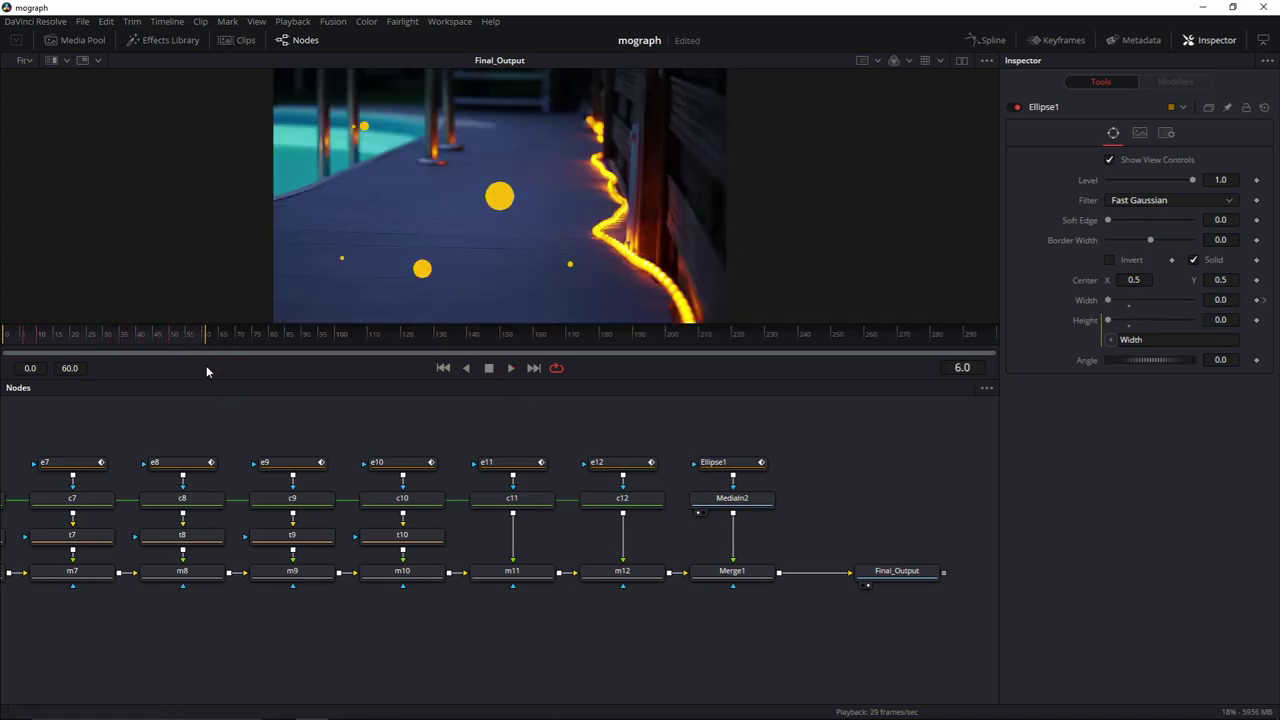
- At frame 41, move Ellipse1's centre to X 0.703, Y 0.301 toward the lower right
left_click_drag(100, 335, 140, 334)
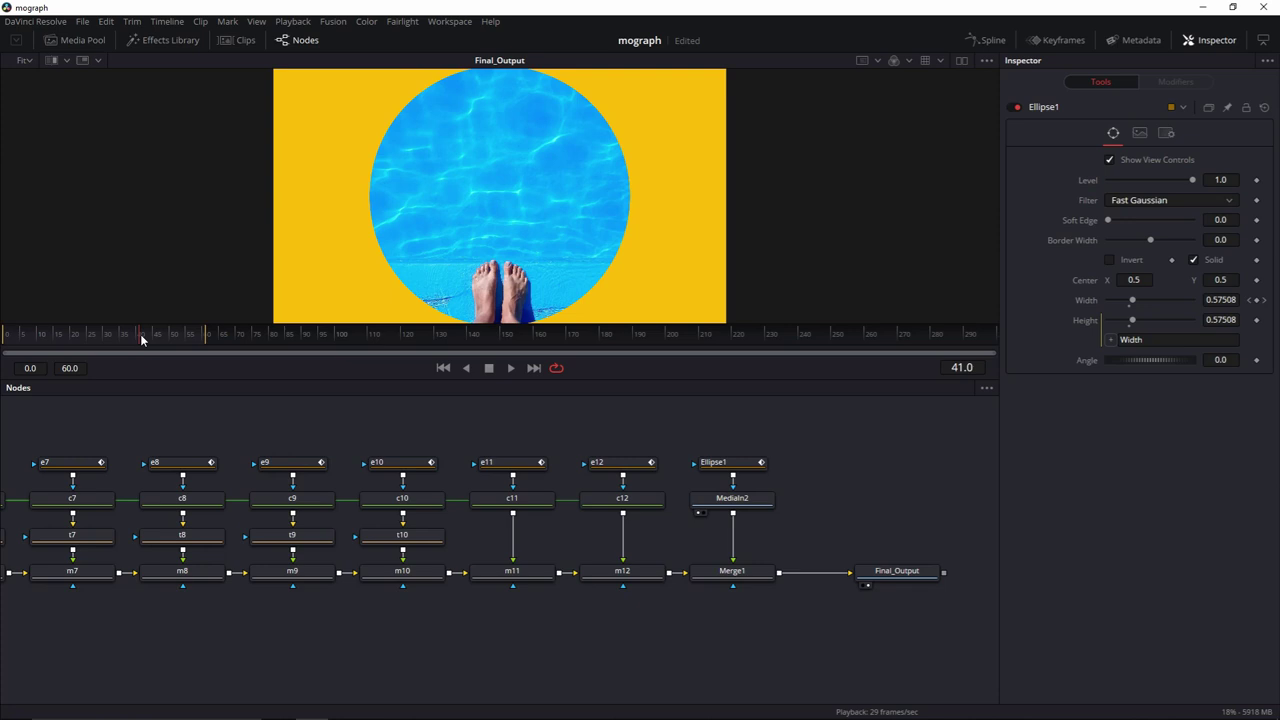
left_click(752, 466)
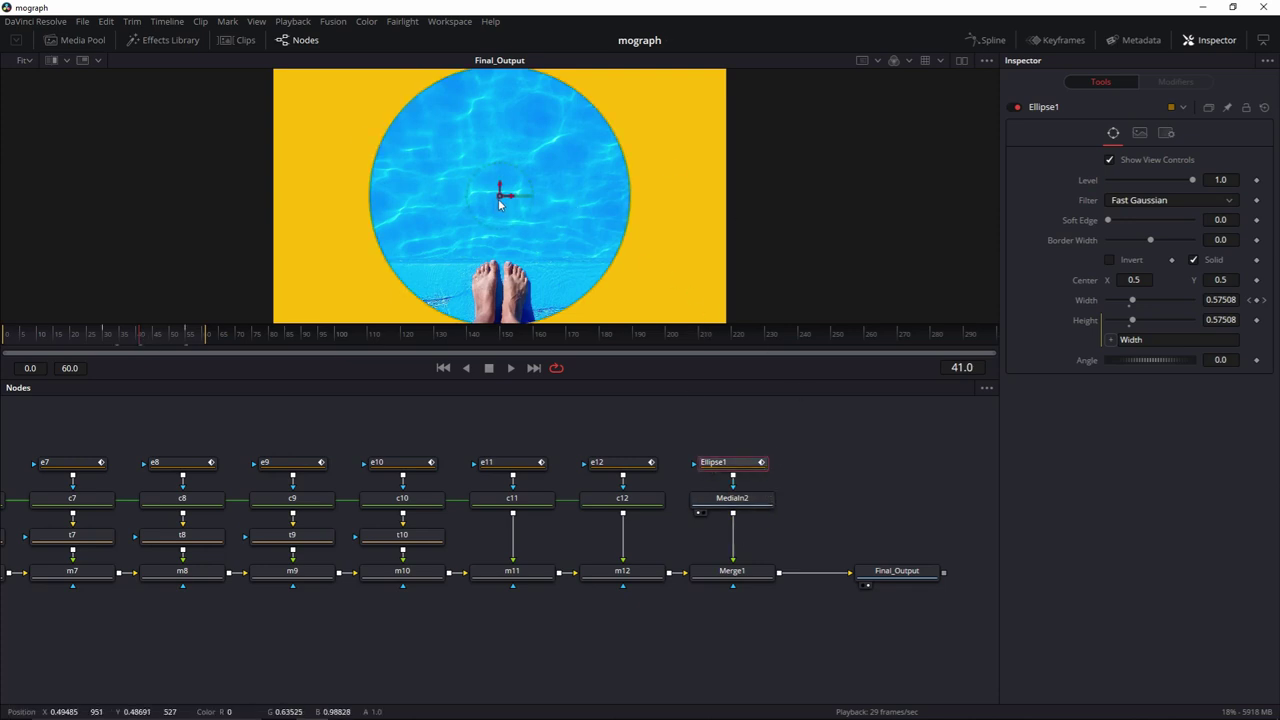
left_click_drag(499, 192, 593, 244)
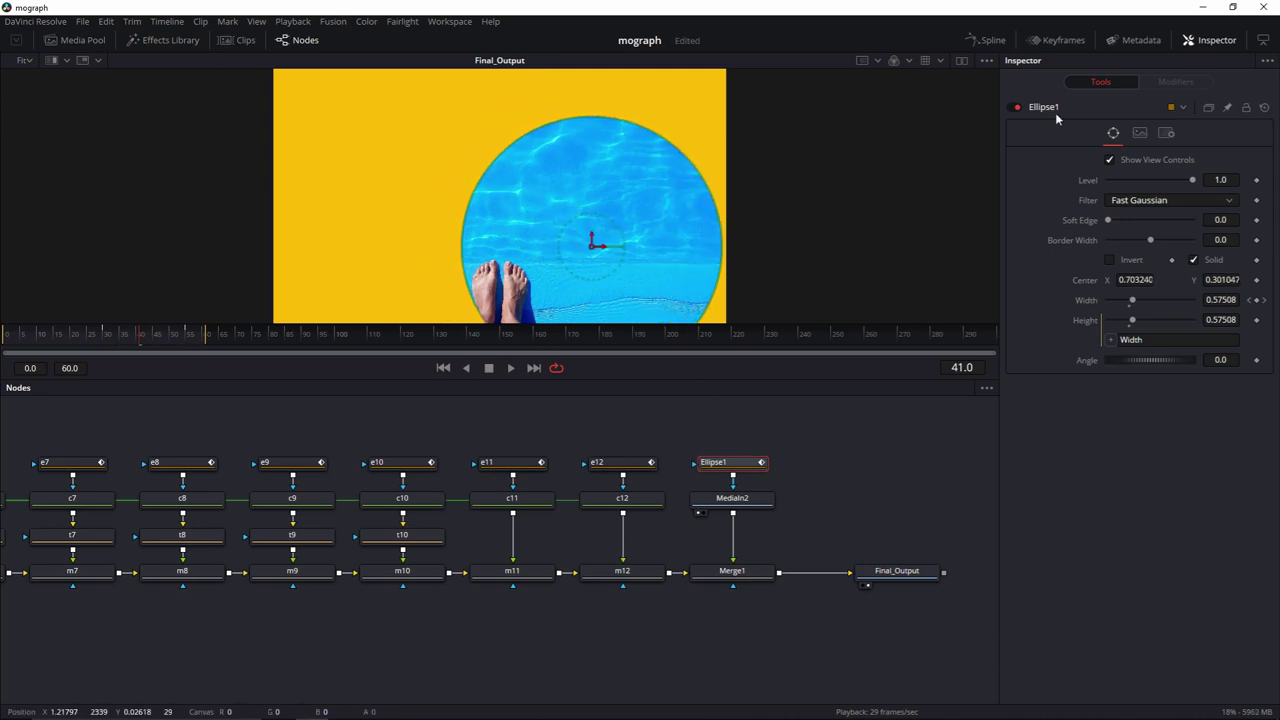
- Display only Ellipse1's Width animation curve, fitted in the Spline editor
left_click(987, 40)
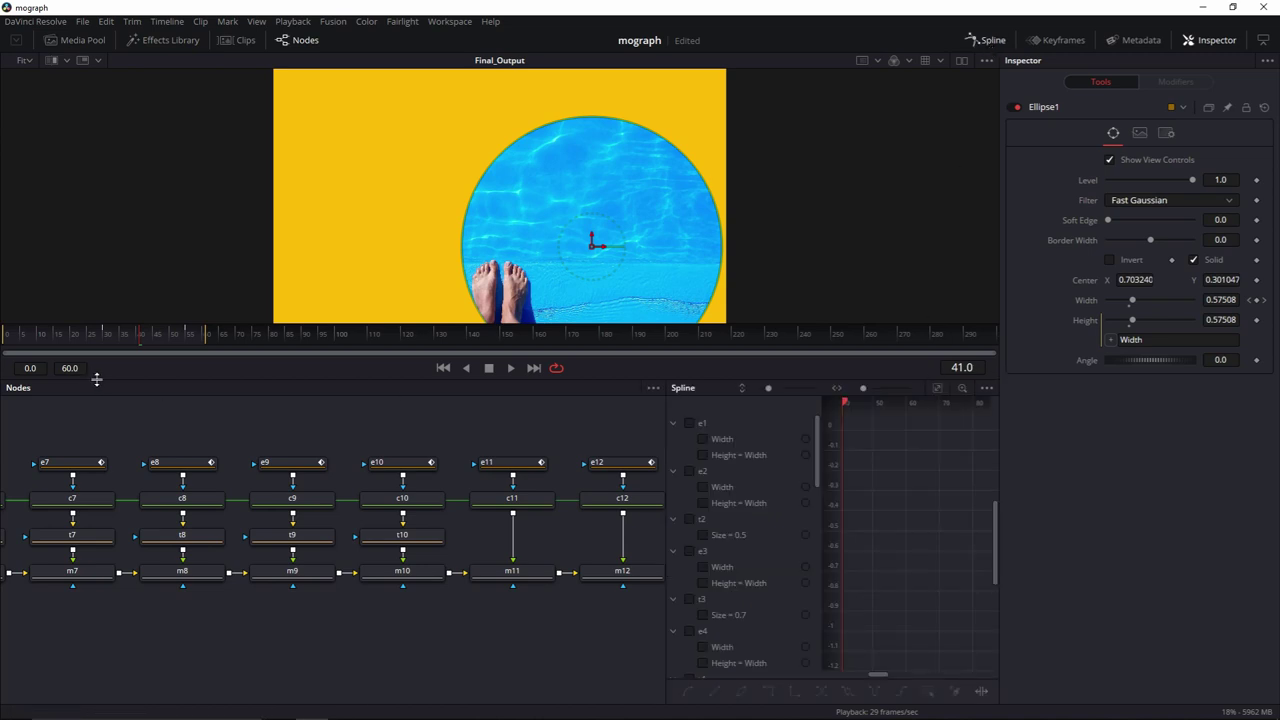
left_click_drag(617, 486, 408, 486)
left_click(987, 388)
left_click(941, 406)
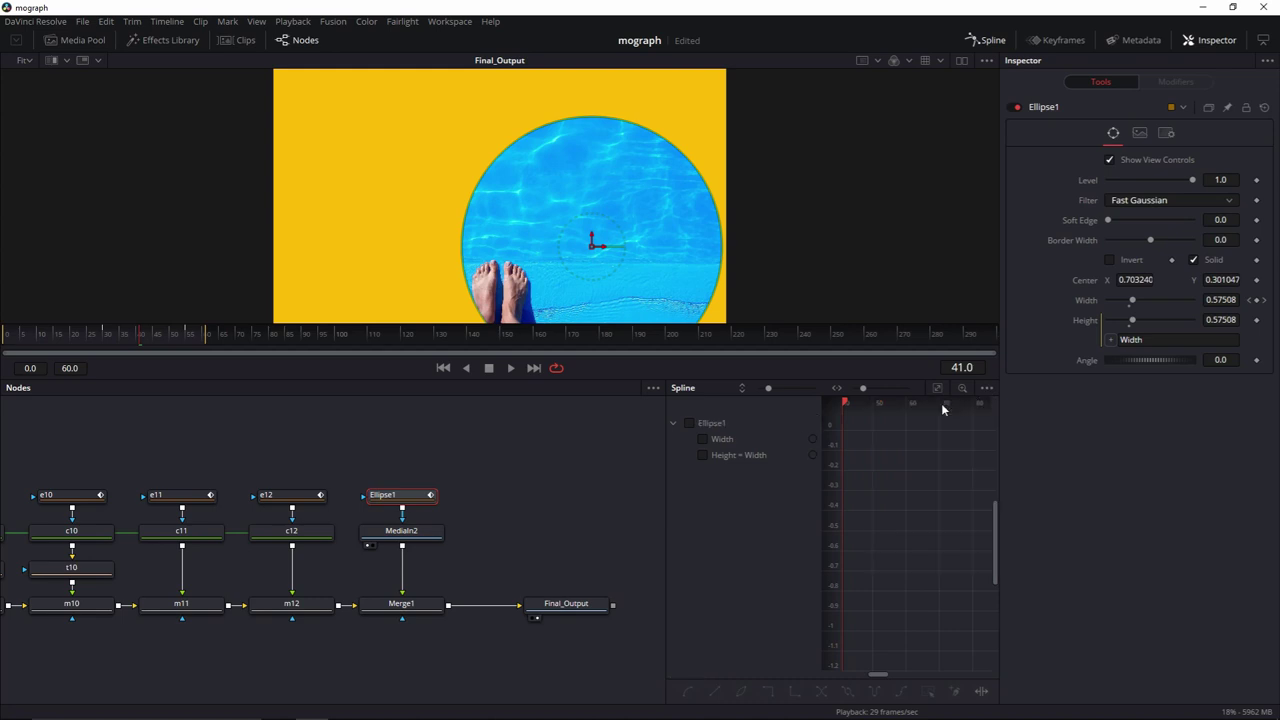
left_click(702, 439)
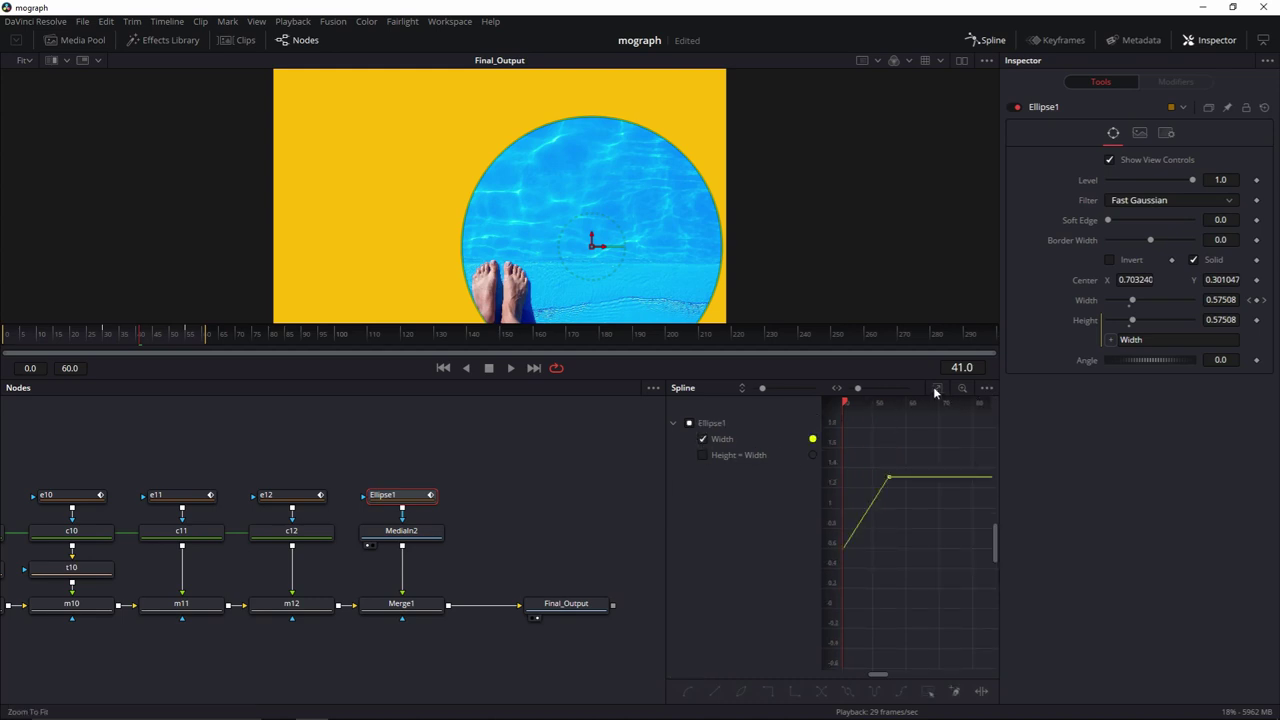
left_click(937, 390)
left_click_drag(665, 463, 444, 469)
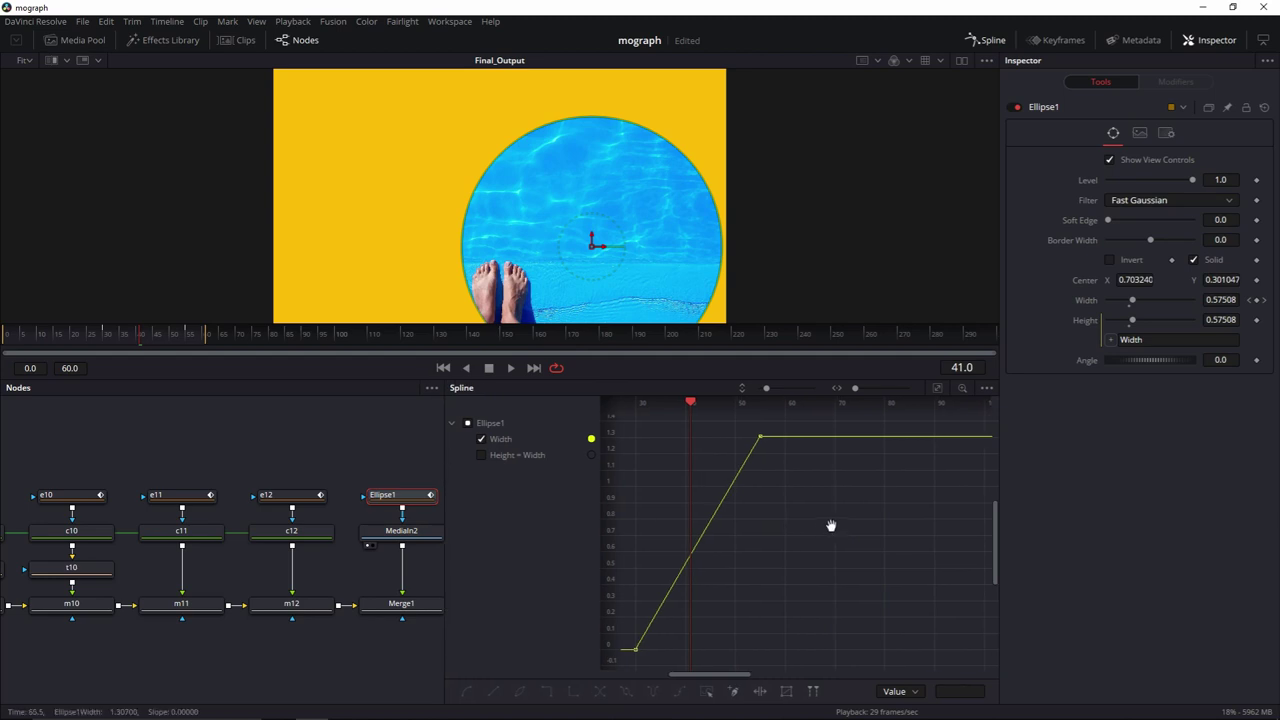
scroll(868, 421, "down", 3)
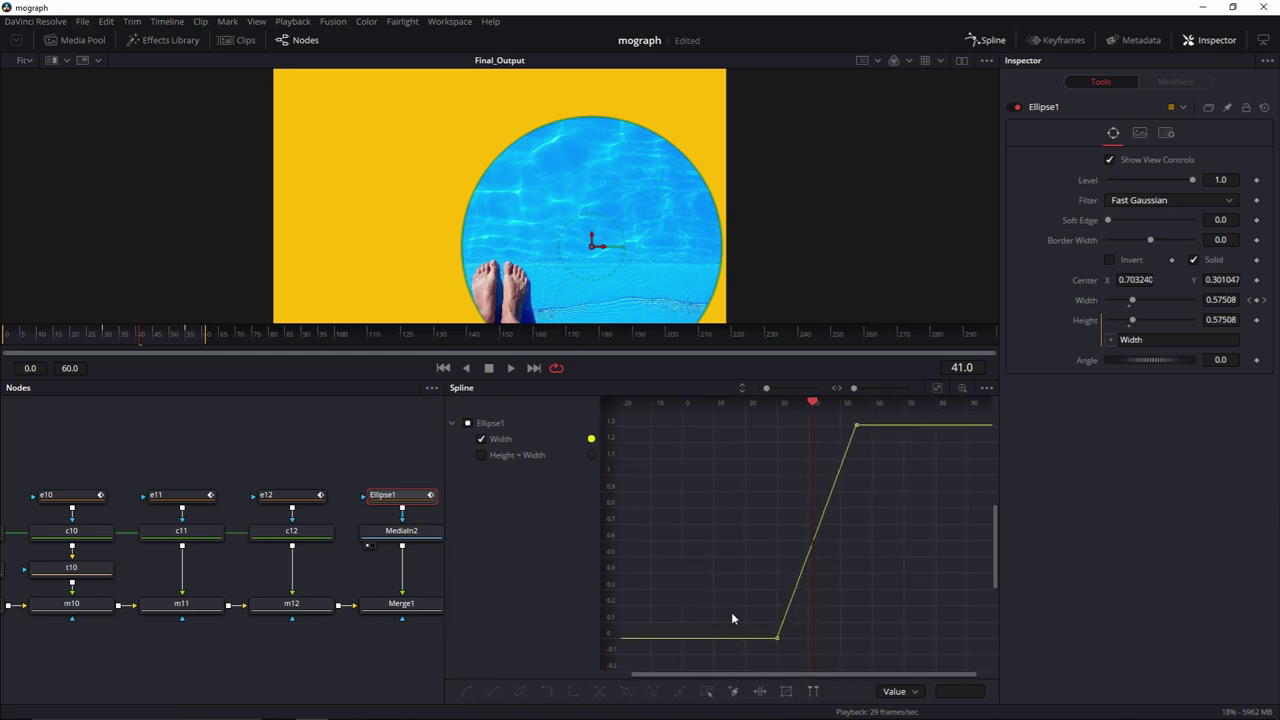
- Smooth both Width keyframes into an ease and pull the handle for a steeper S-curve
left_click_drag(744, 656, 894, 409)
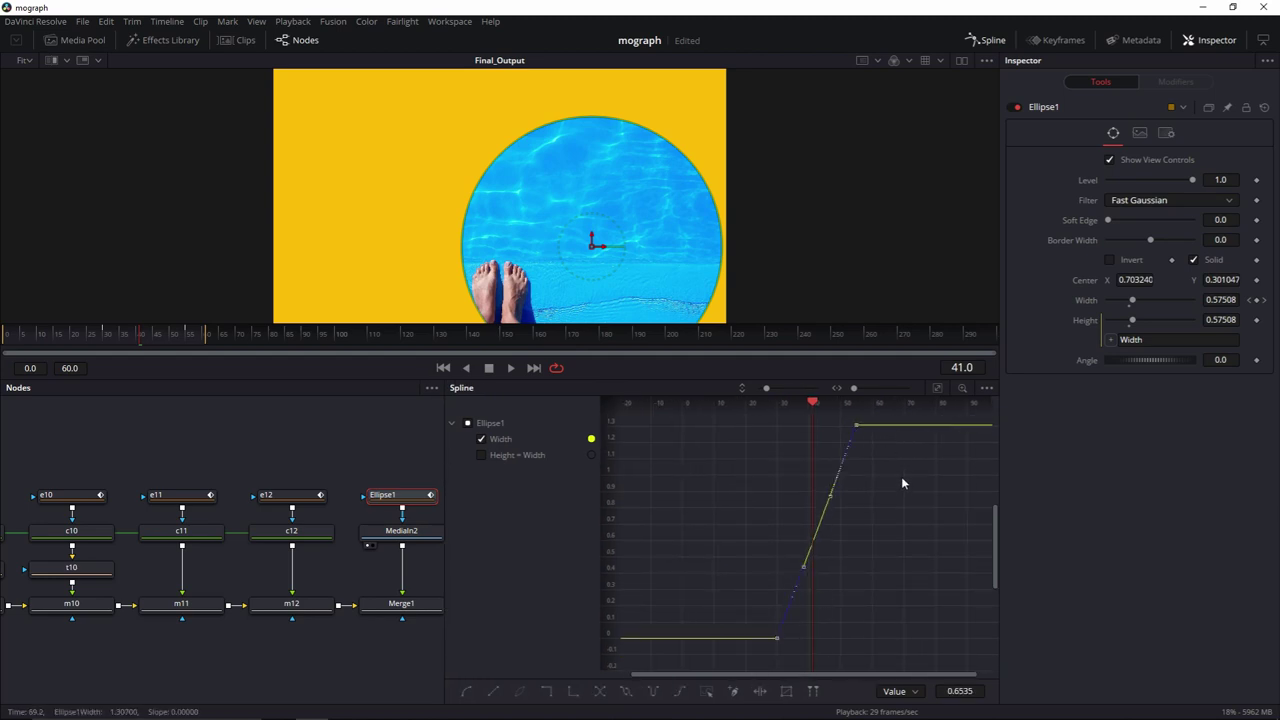
key("shift+s")
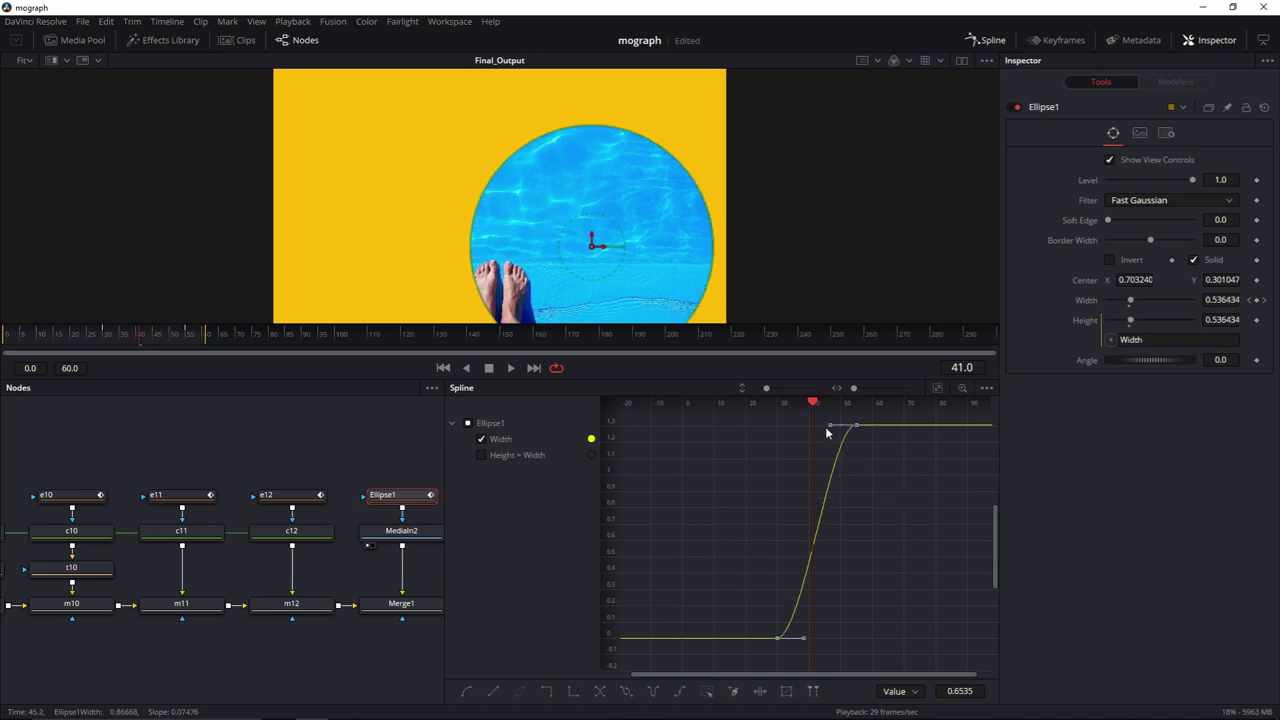
left_click_drag(827, 430, 723, 430)
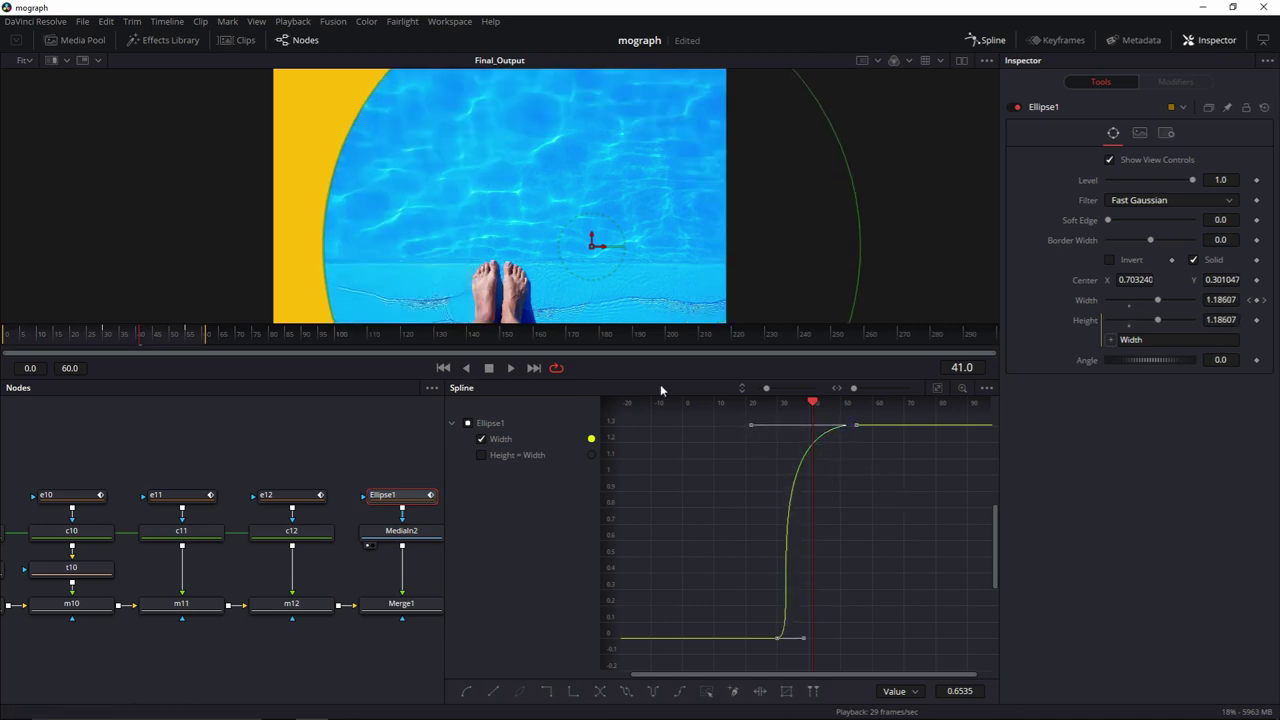
left_click(968, 41)
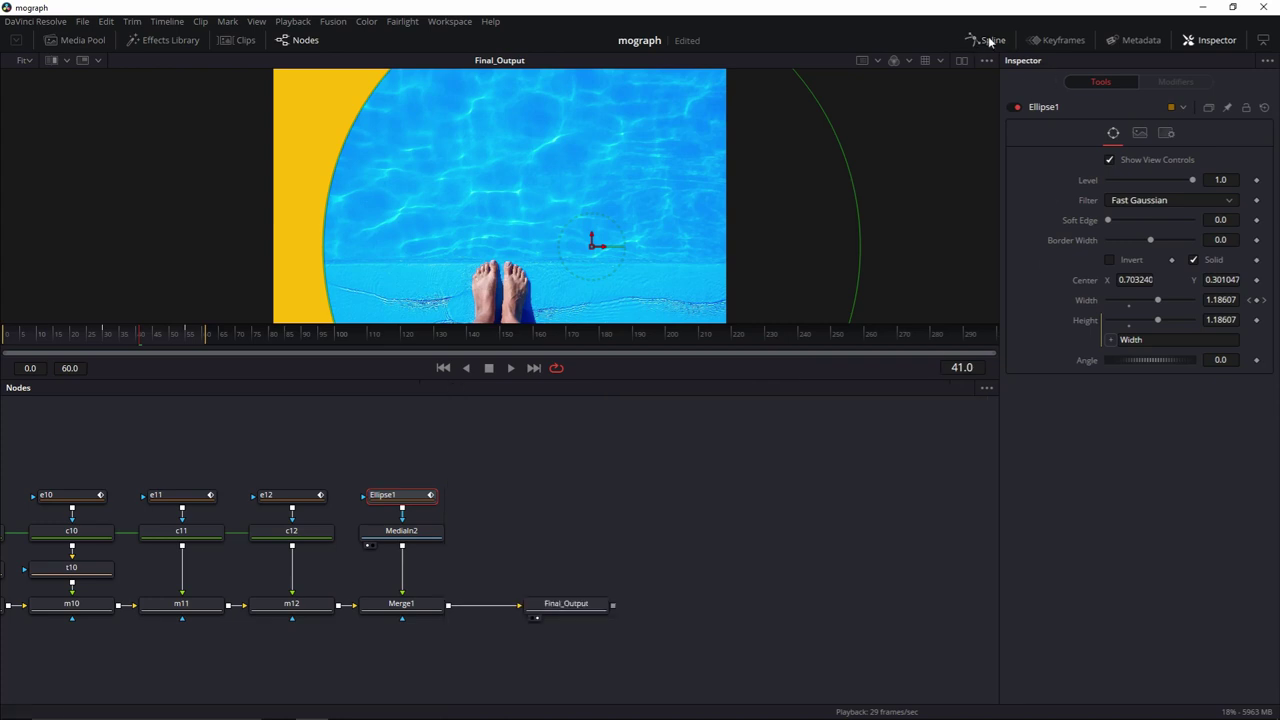
- Return to the first frame, enlarge the viewer above the Nodes panel, and play the comp
left_click(443, 368)
left_click_drag(579, 380, 575, 497)
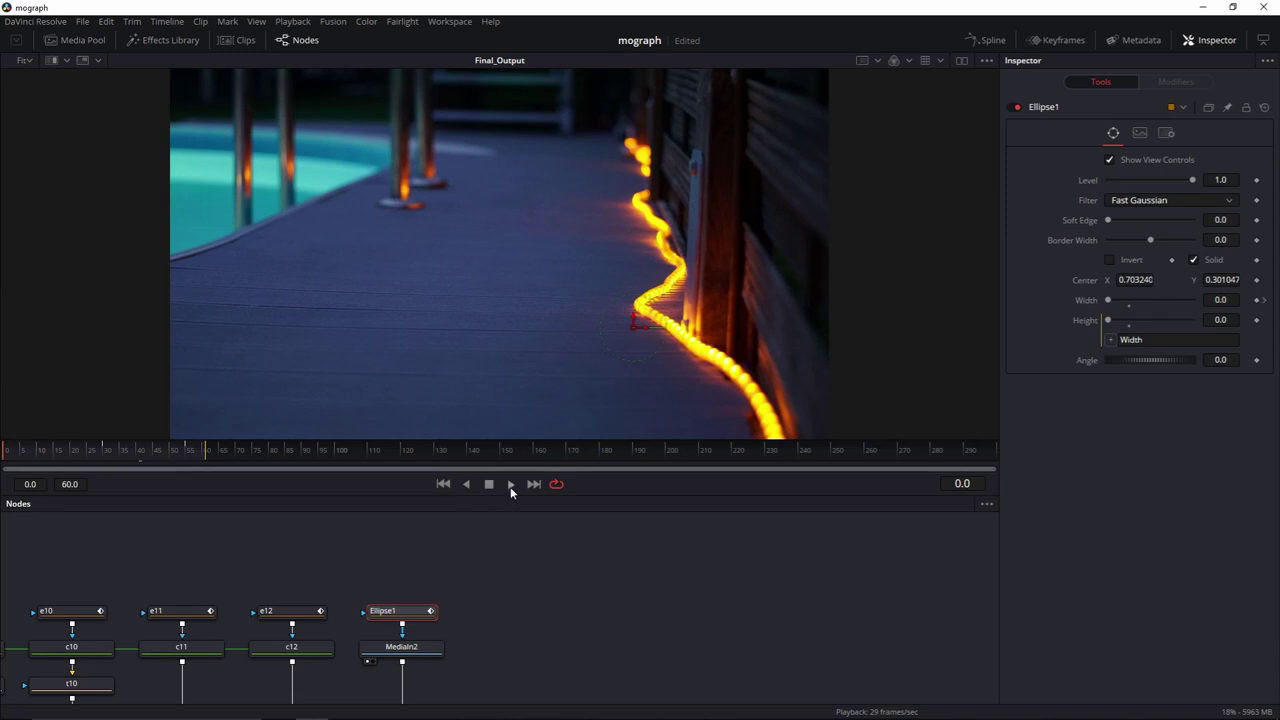
left_click(510, 487)
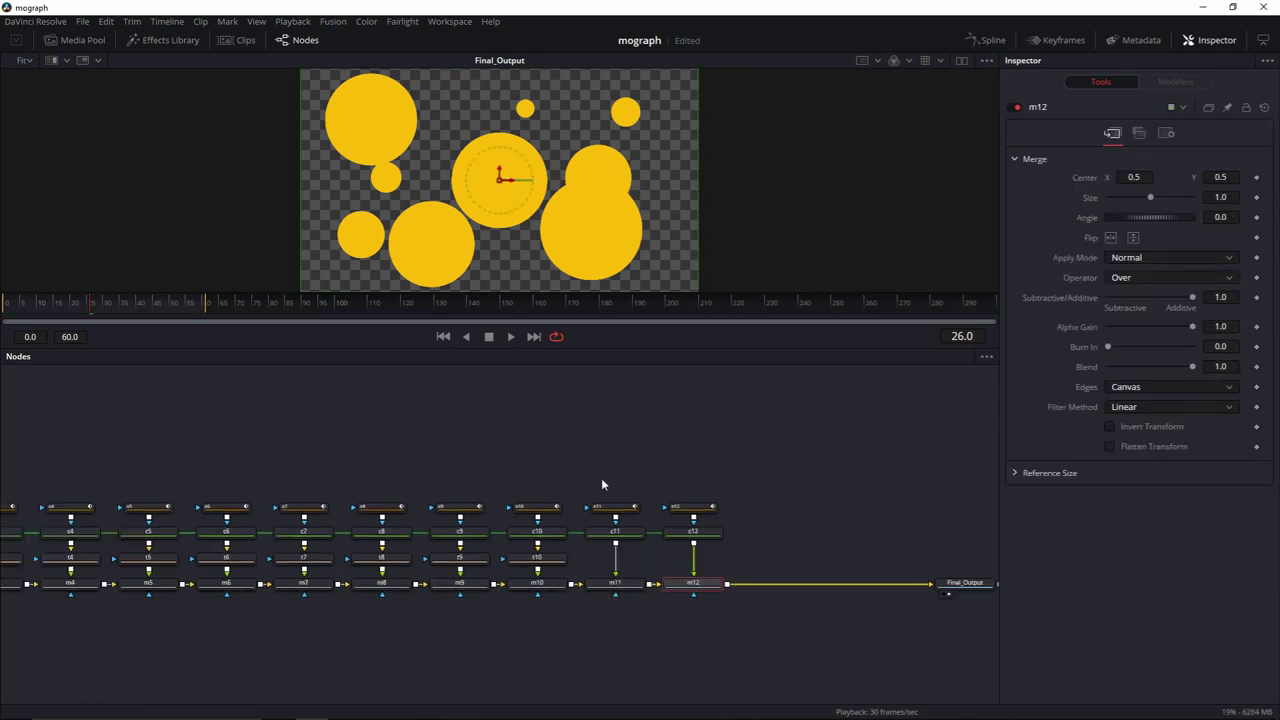
- Add a Transform1 node (xf) between m12 and Final_Output
left_click_drag(601, 484, 734, 466)
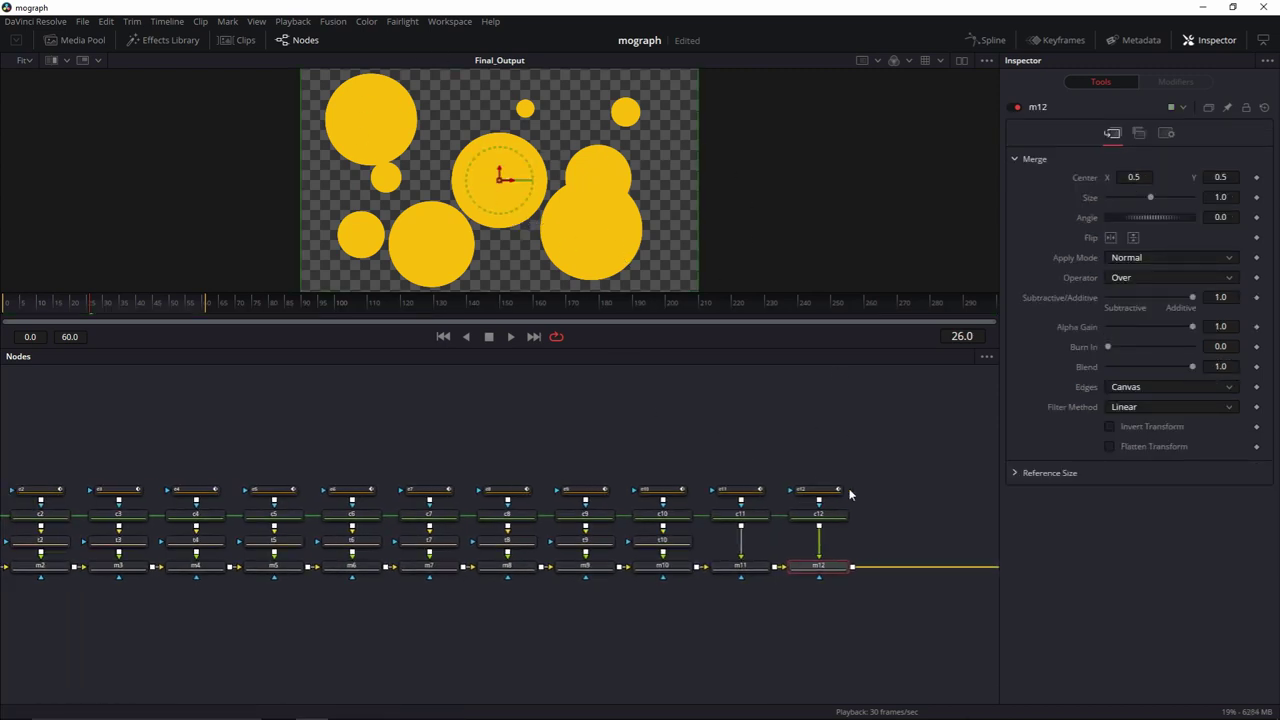
left_click_drag(920, 537, 786, 587)
left_click(812, 568)
key("shift+space")
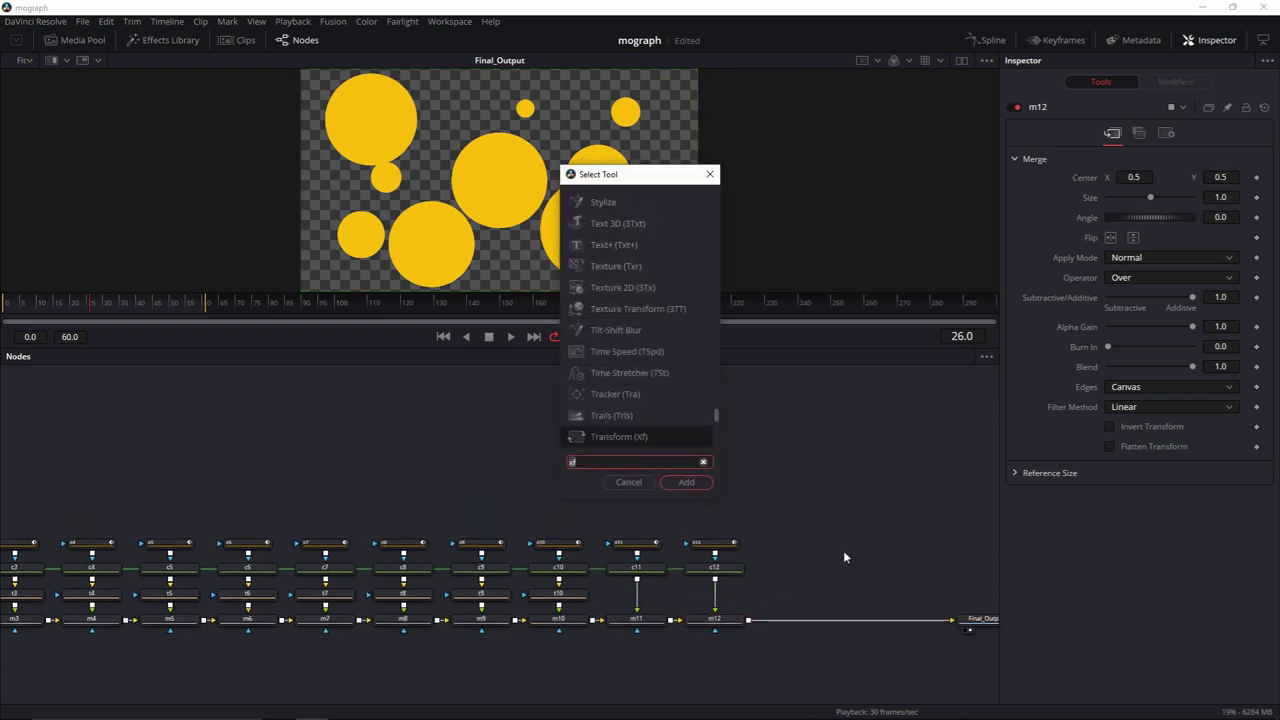
type("xf")
left_click(686, 482)
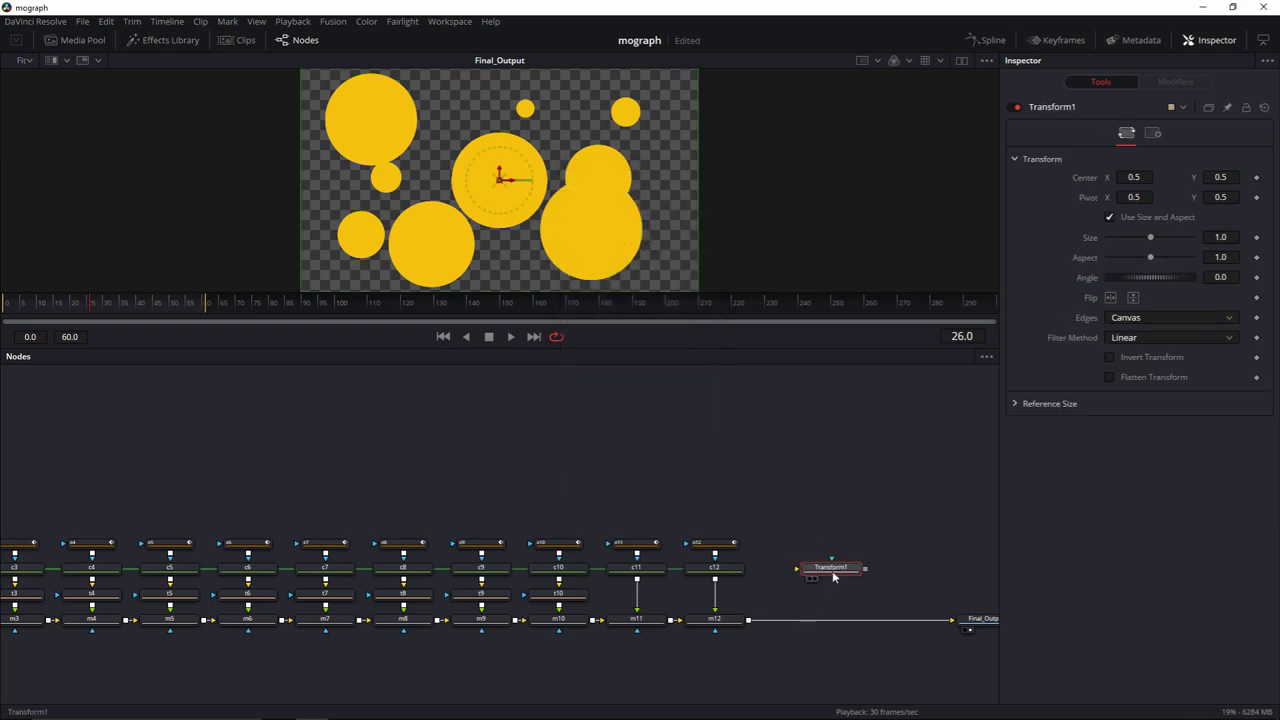
left_click_drag(836, 570, 792, 619)
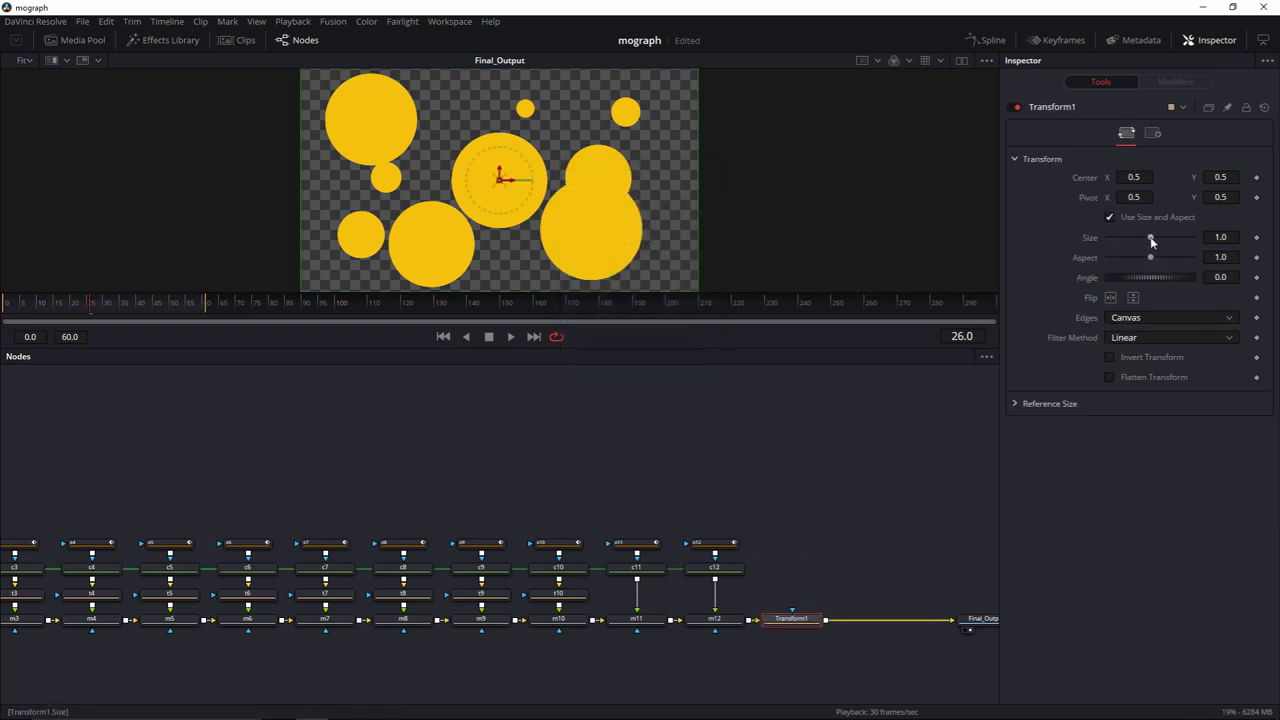
- Shrink the circles to size 0.22 and move them to the lower-left corner
left_click_drag(1152, 238, 1117, 241)
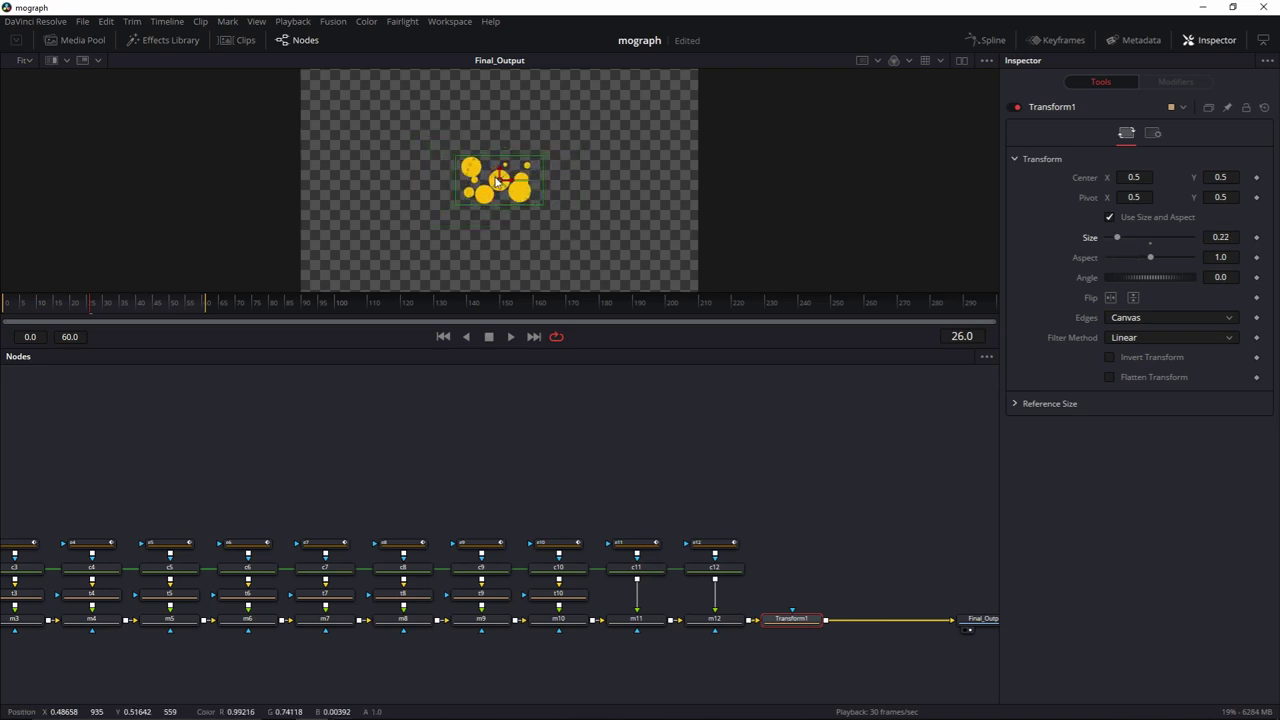
left_click_drag(499, 181, 354, 267)
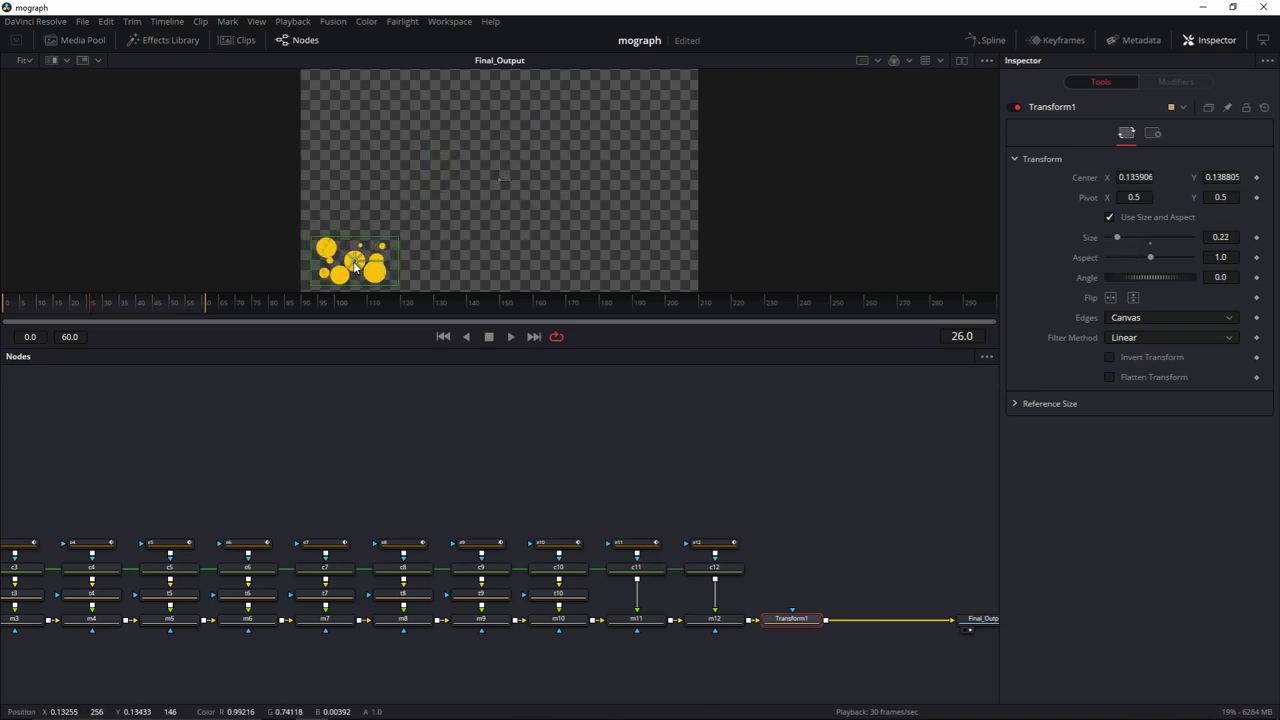
scroll(855, 480, "down", 2)
left_click(814, 517)
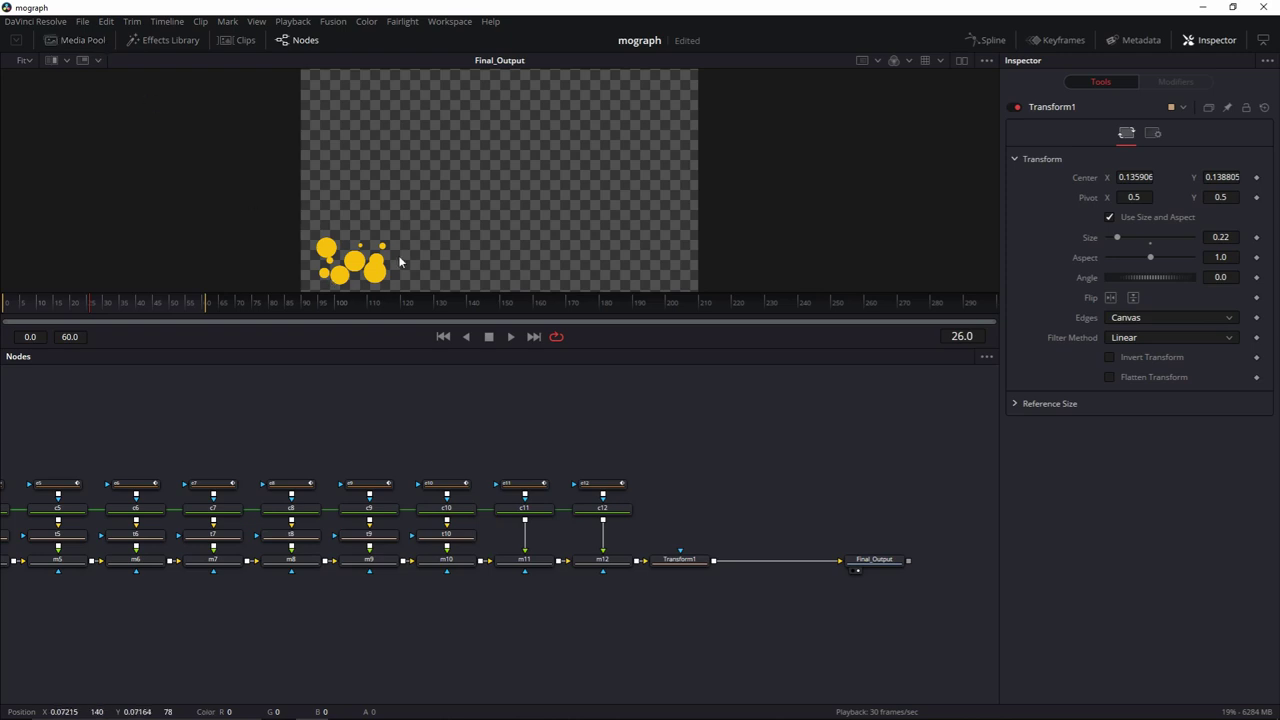
- Bring the pool photo in as MediaIn1 via Merge1 and place it below Merge1
left_click(90, 43)
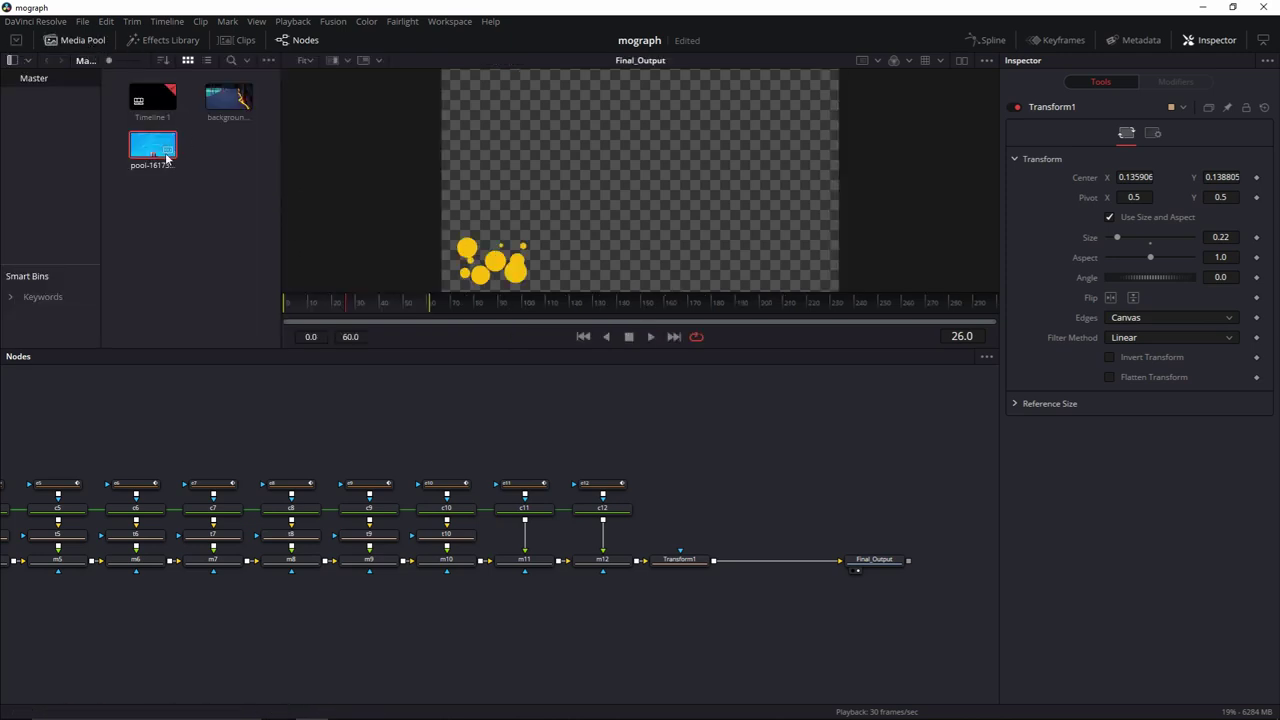
left_click_drag(312, 243, 716, 561)
left_click(82, 42)
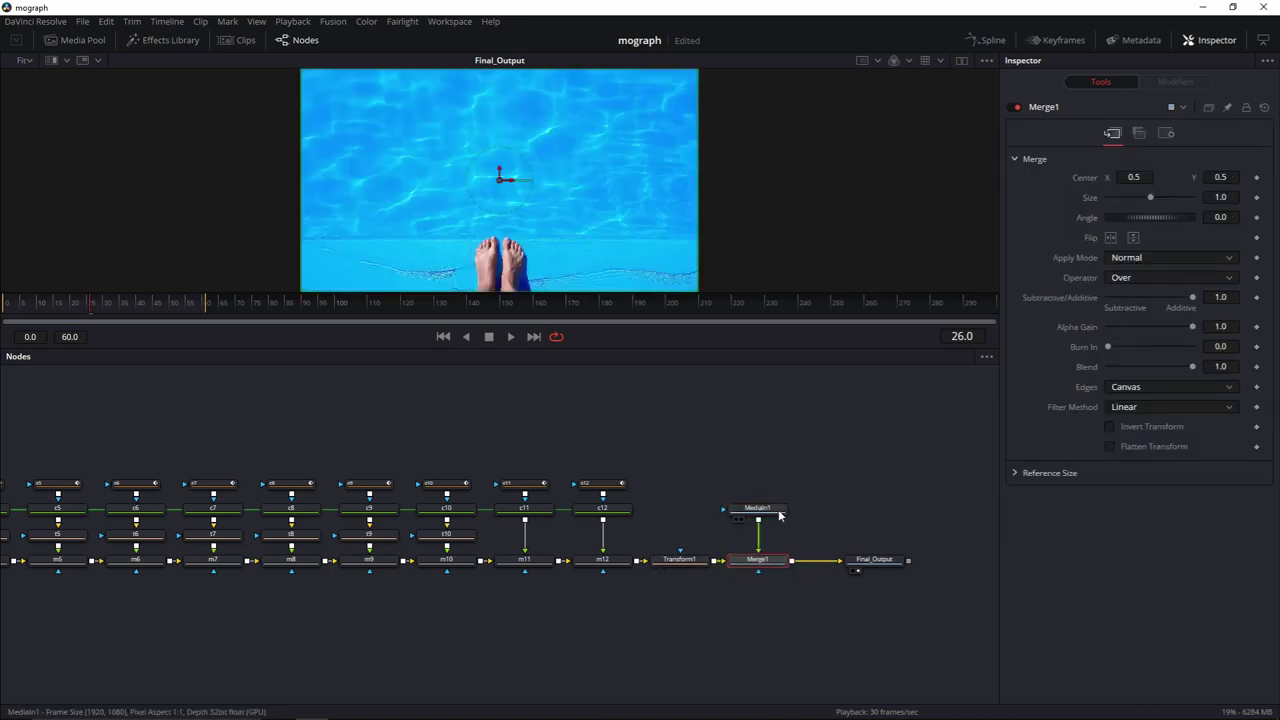
left_click_drag(773, 509, 773, 605)
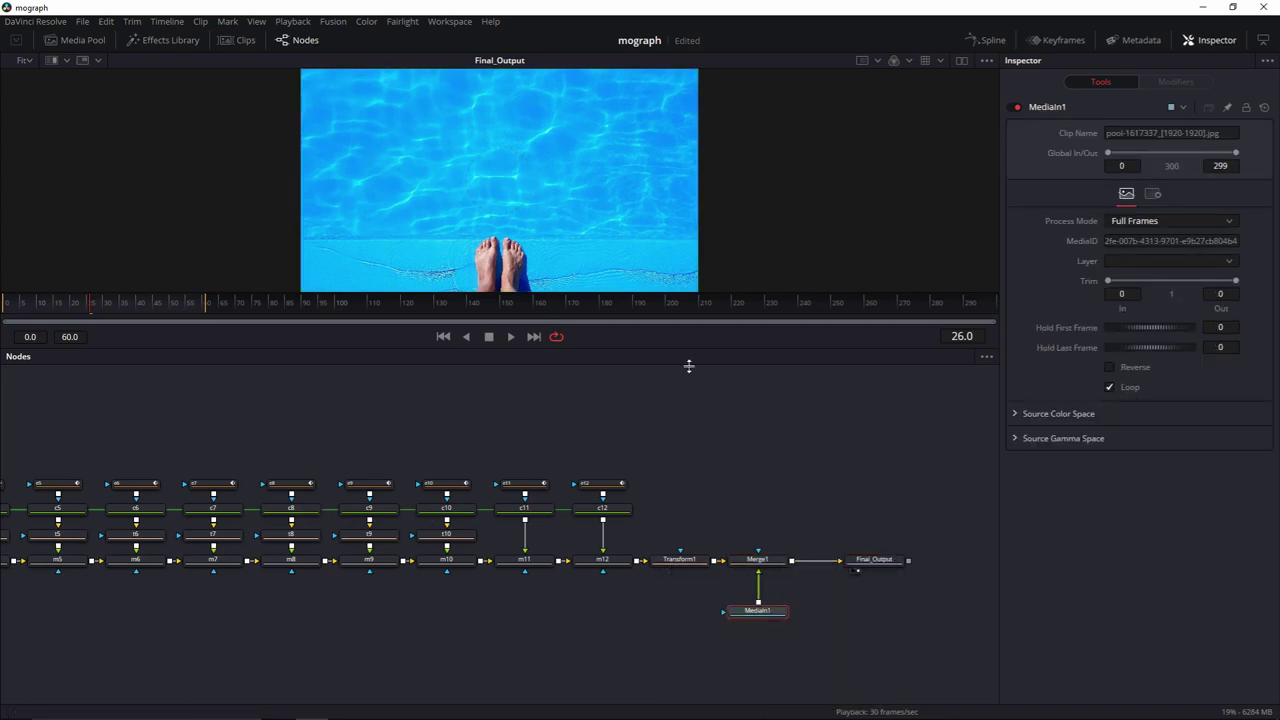
- Check the Merge1 settings and play the animation from the first frame
left_click(776, 561)
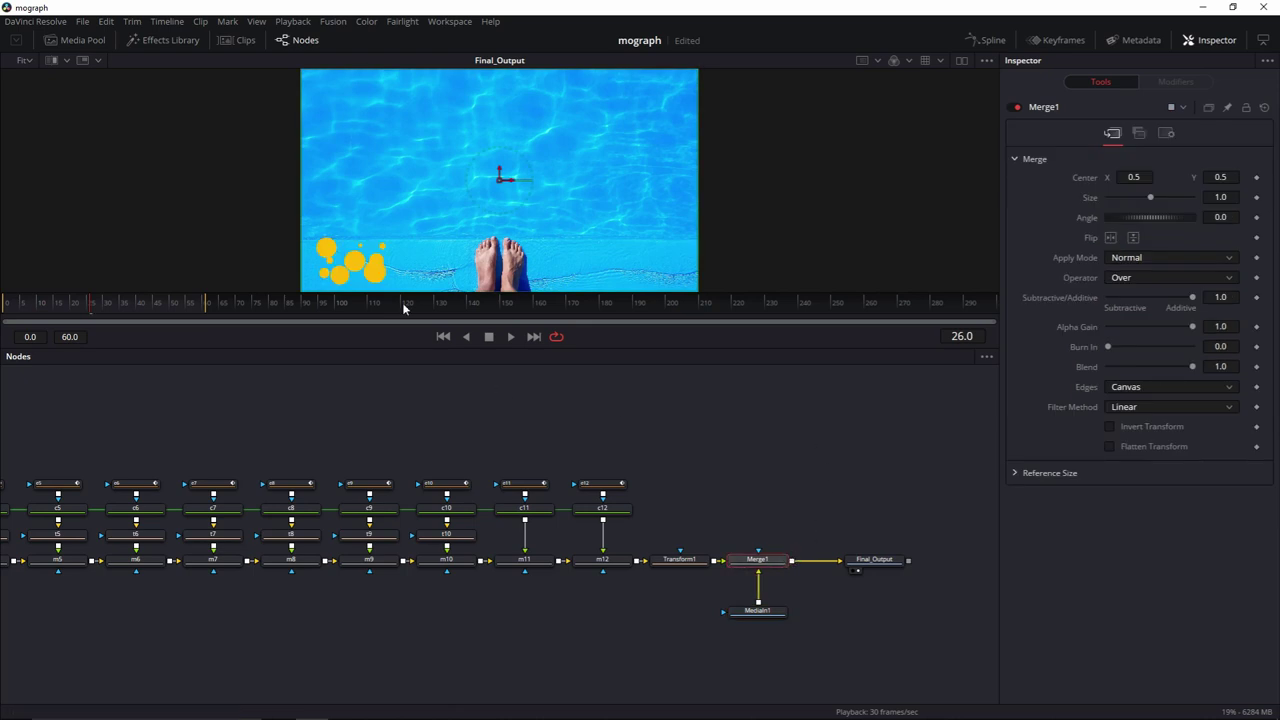
left_click(442, 337)
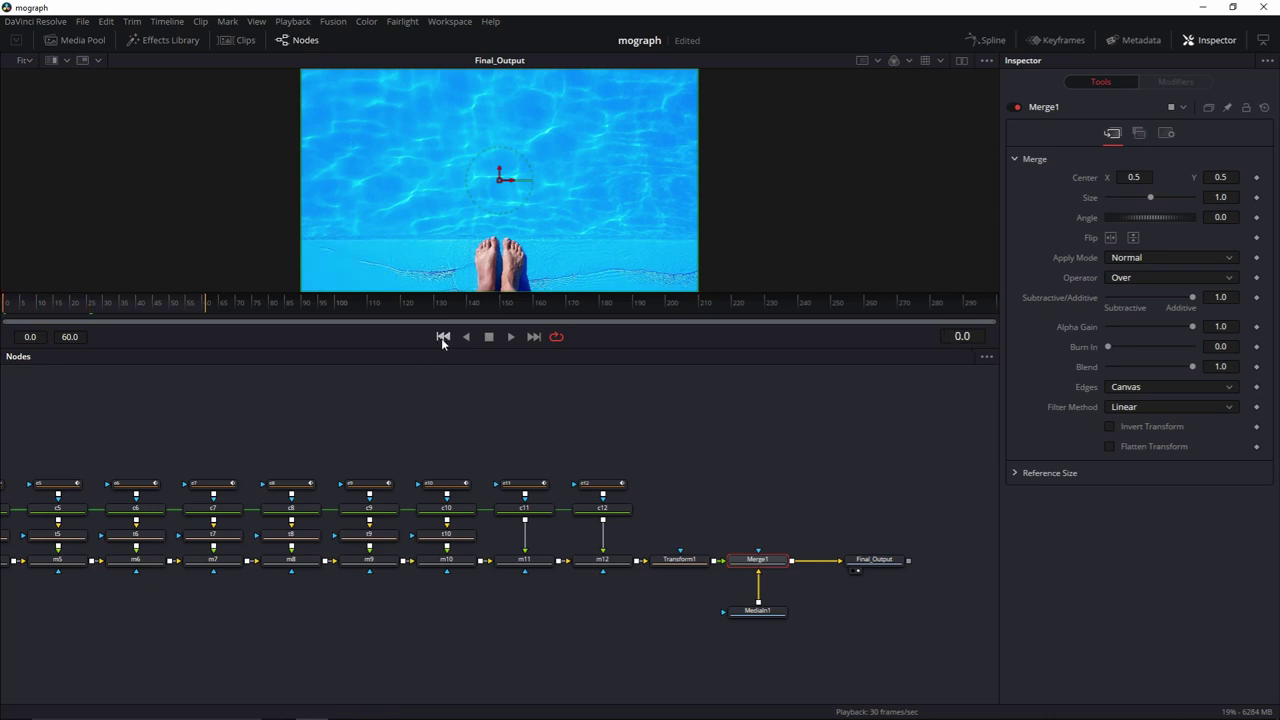
left_click(510, 337)
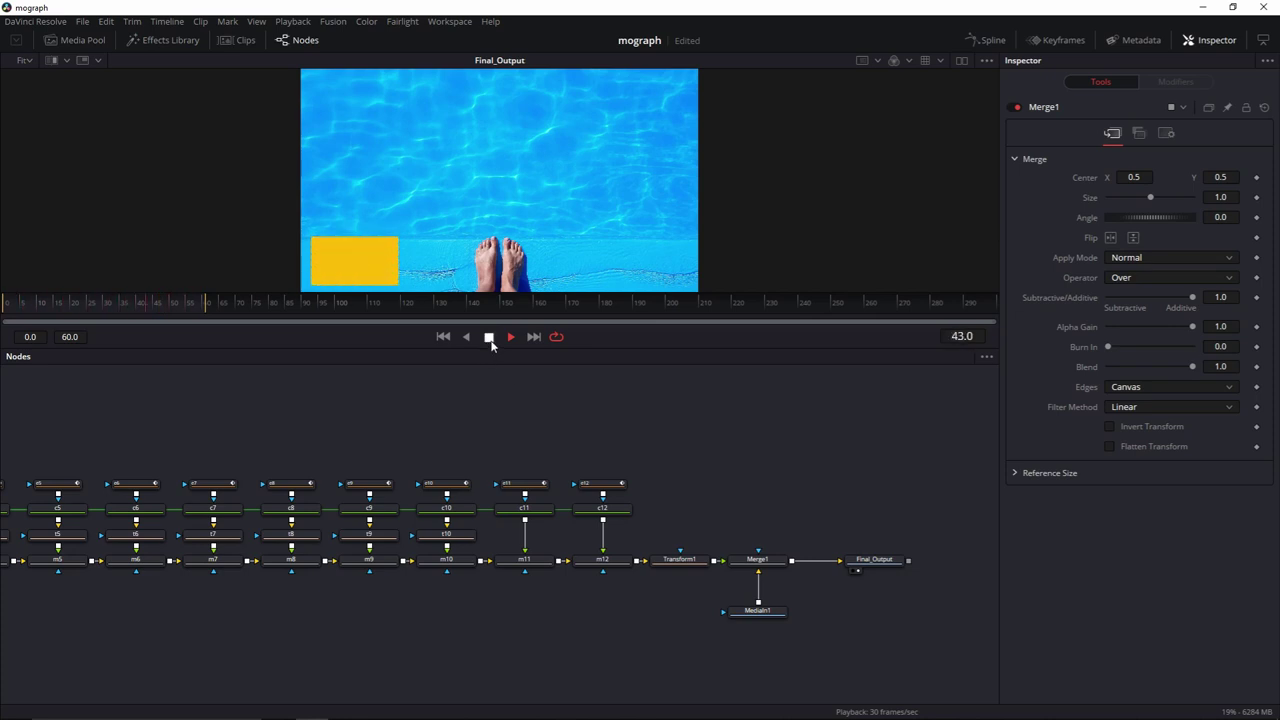
- Add a Text+ node and merge it into the output chain before Final_Output
left_click_drag(843, 557, 882, 559)
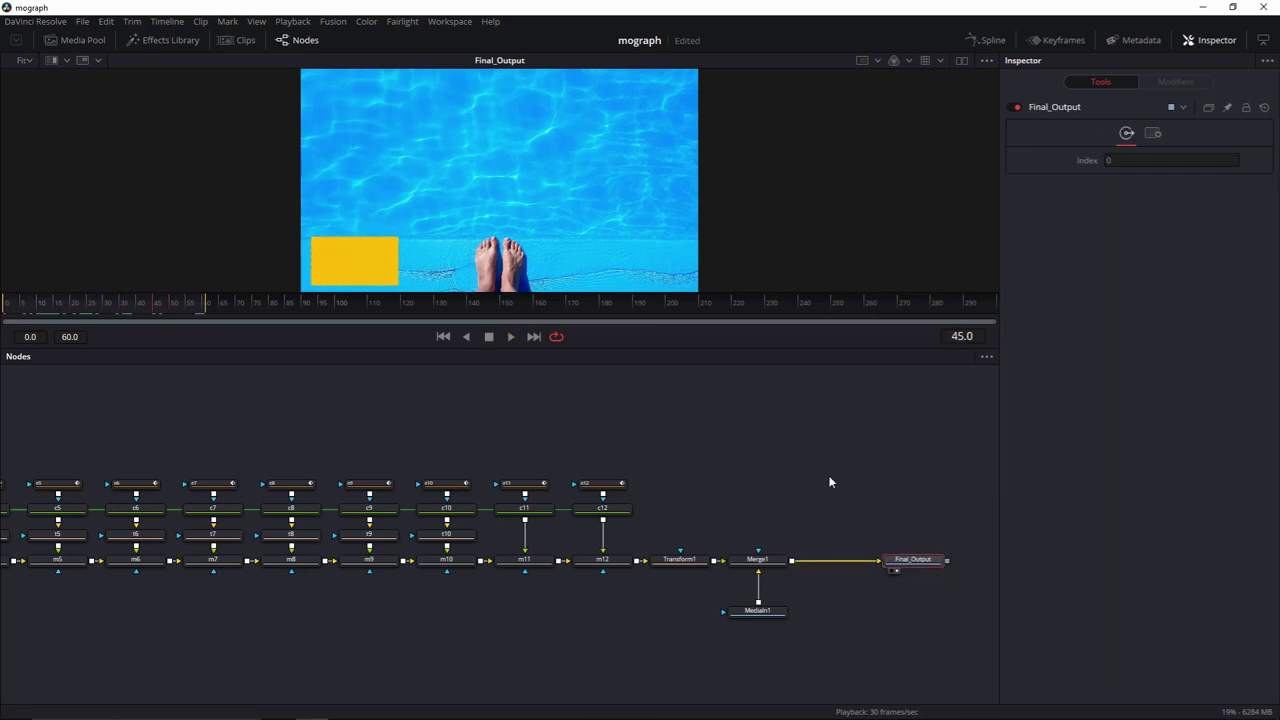
key("shift+space")
type("xf")
key("BackSpace")
key("BackSpace")
type("Text+")
key("Return")
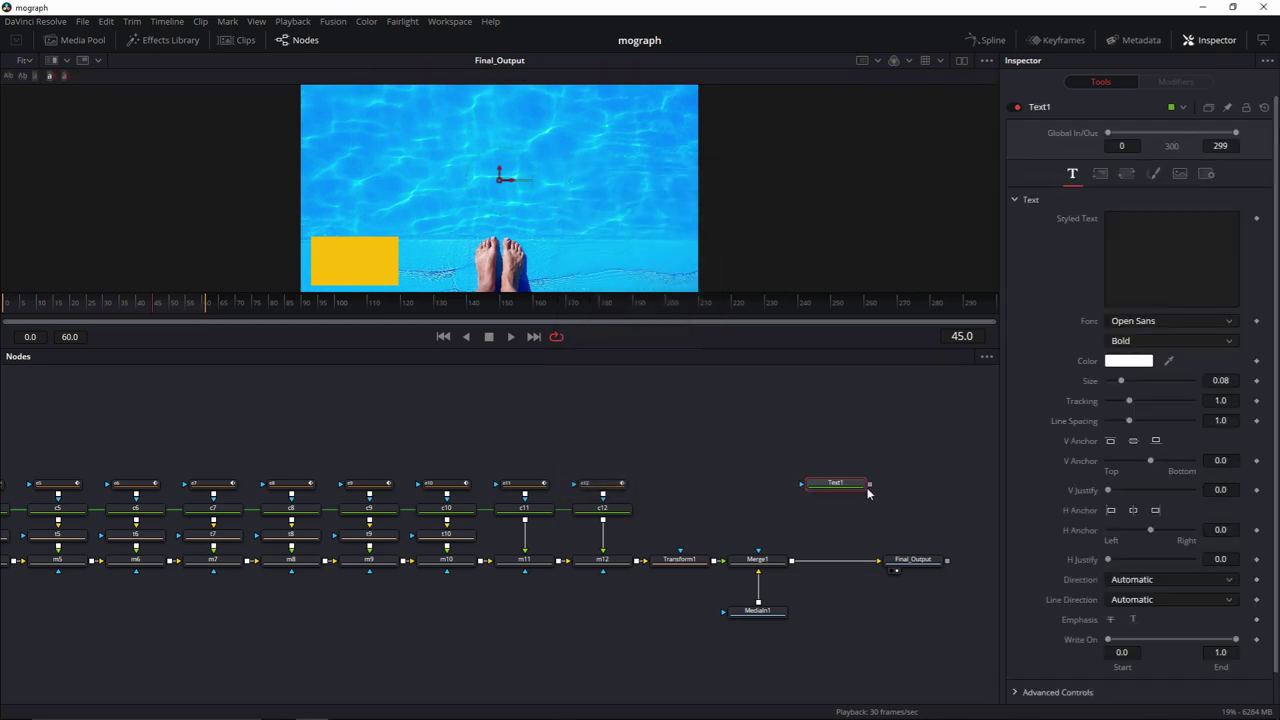
left_click_drag(870, 485, 794, 562)
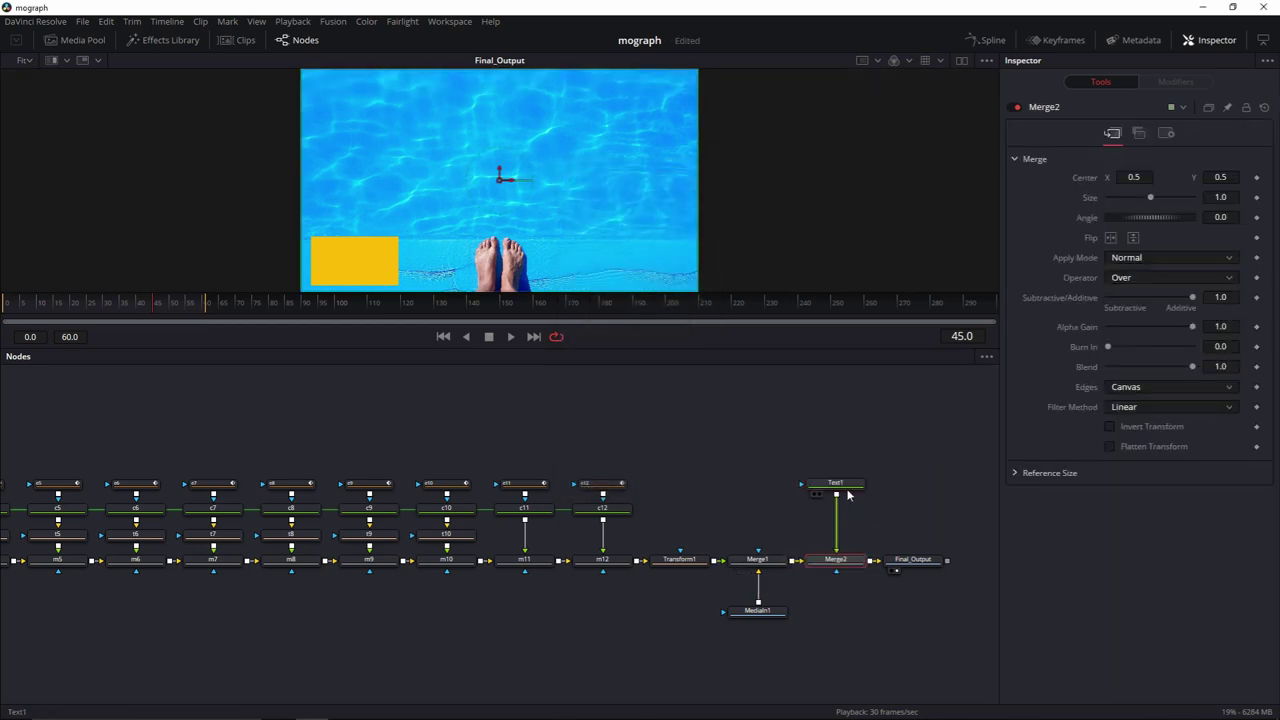
left_click_drag(843, 490, 843, 518)
- Enter 'INVITE!' as the styled text in Montserrat Black
left_click(1147, 233)
type("INVITE")
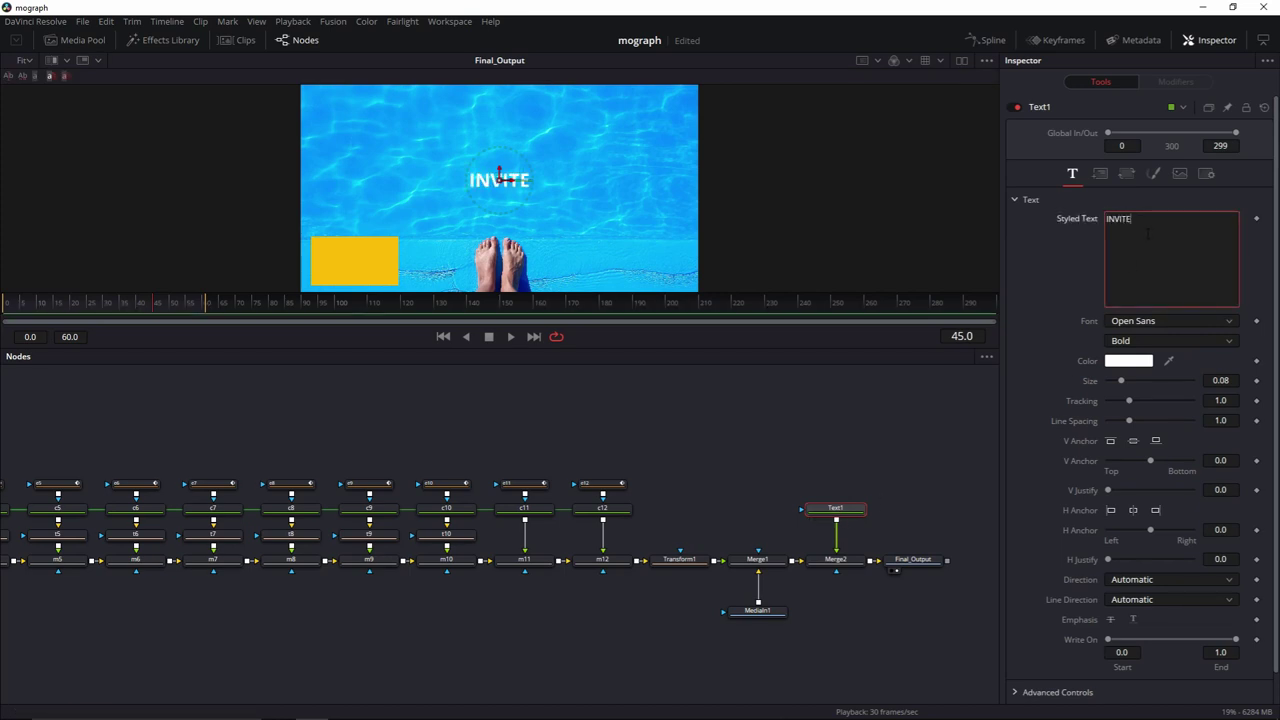
type("!")
left_click(1173, 320)
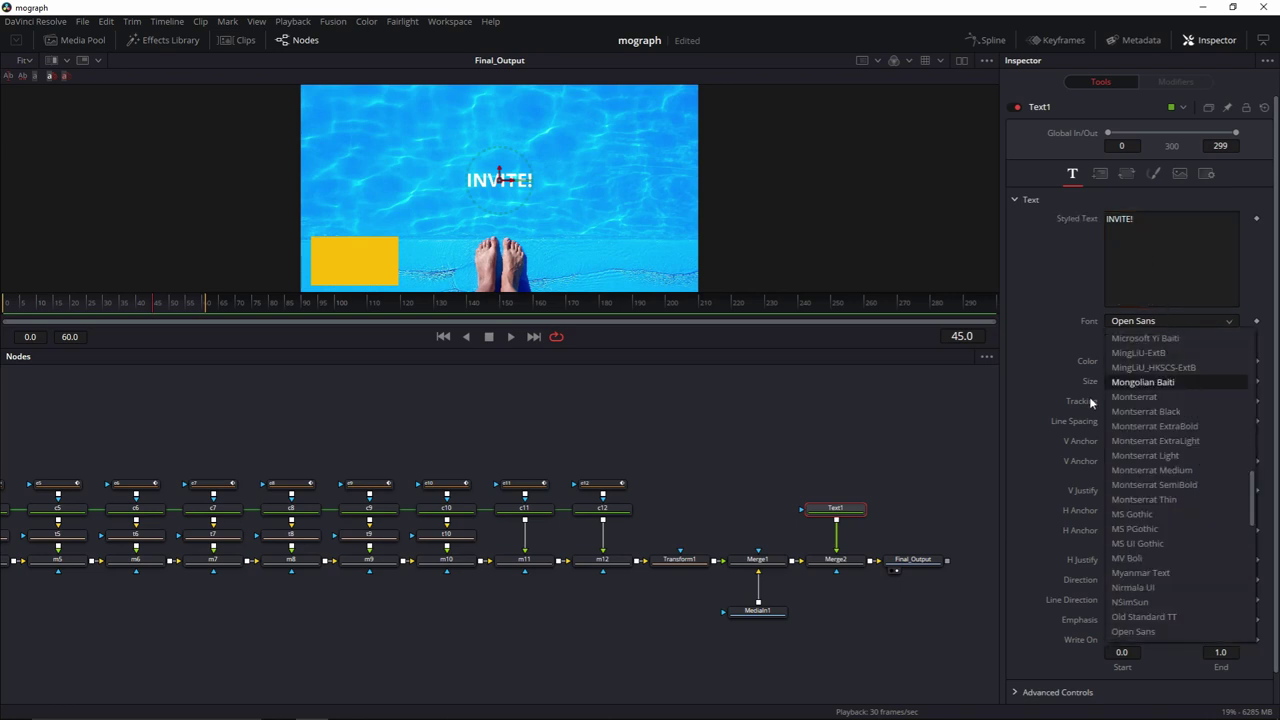
scroll(1170, 360, "down", 3)
left_click(1180, 367)
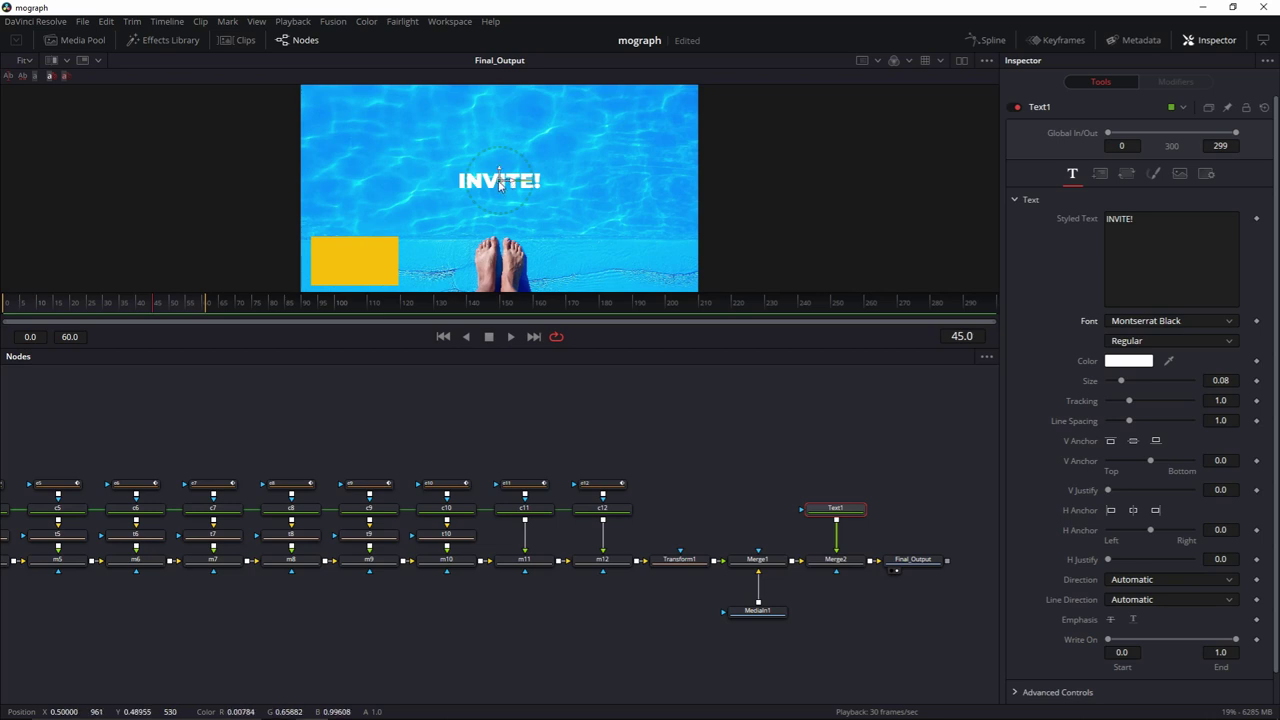
- Place INVITE! on the lower-left yellow box and colour it blue #009cfd, sampled from the pool
left_click_drag(470, 203, 355, 259)
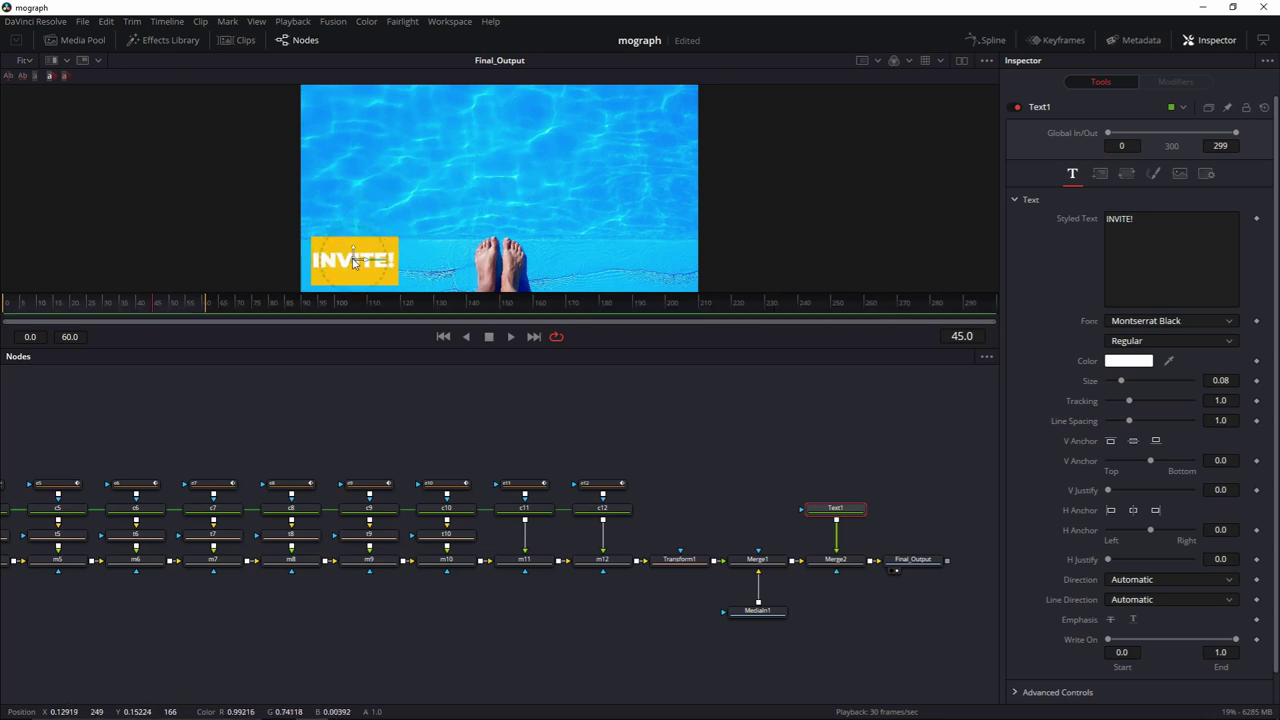
left_click(1128, 362)
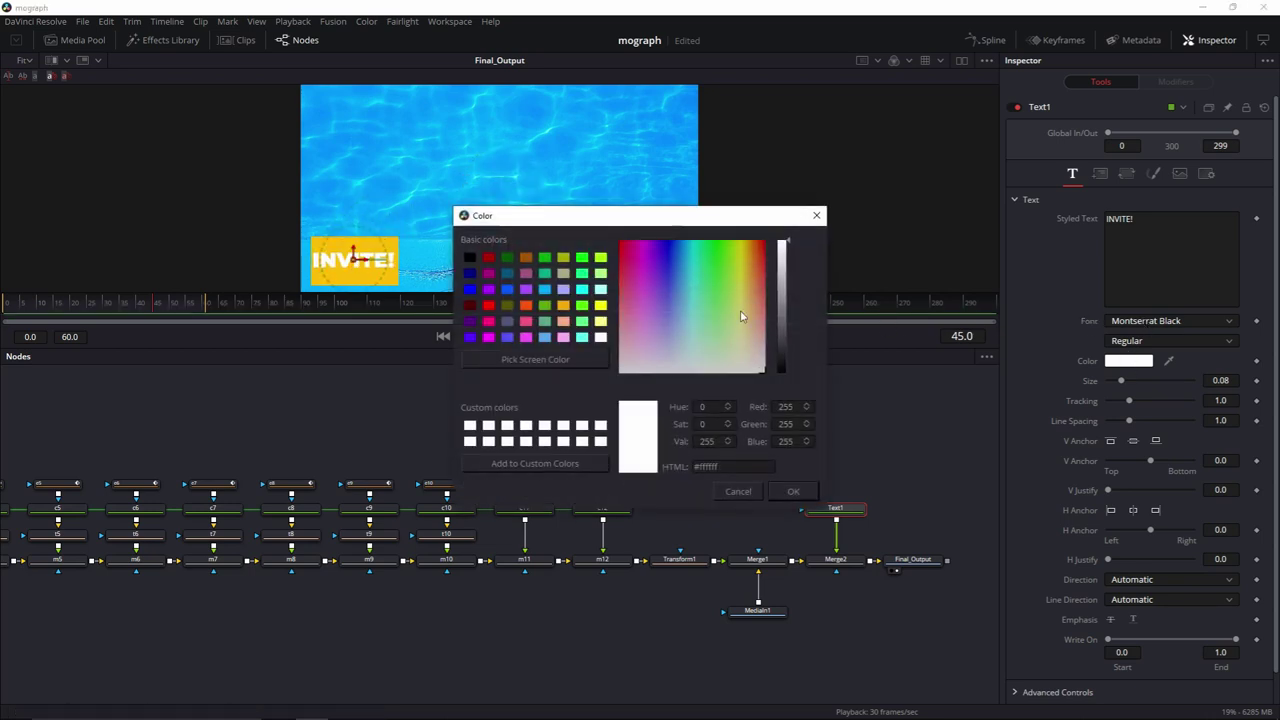
left_click(560, 362)
left_click(500, 150)
left_click(795, 491)
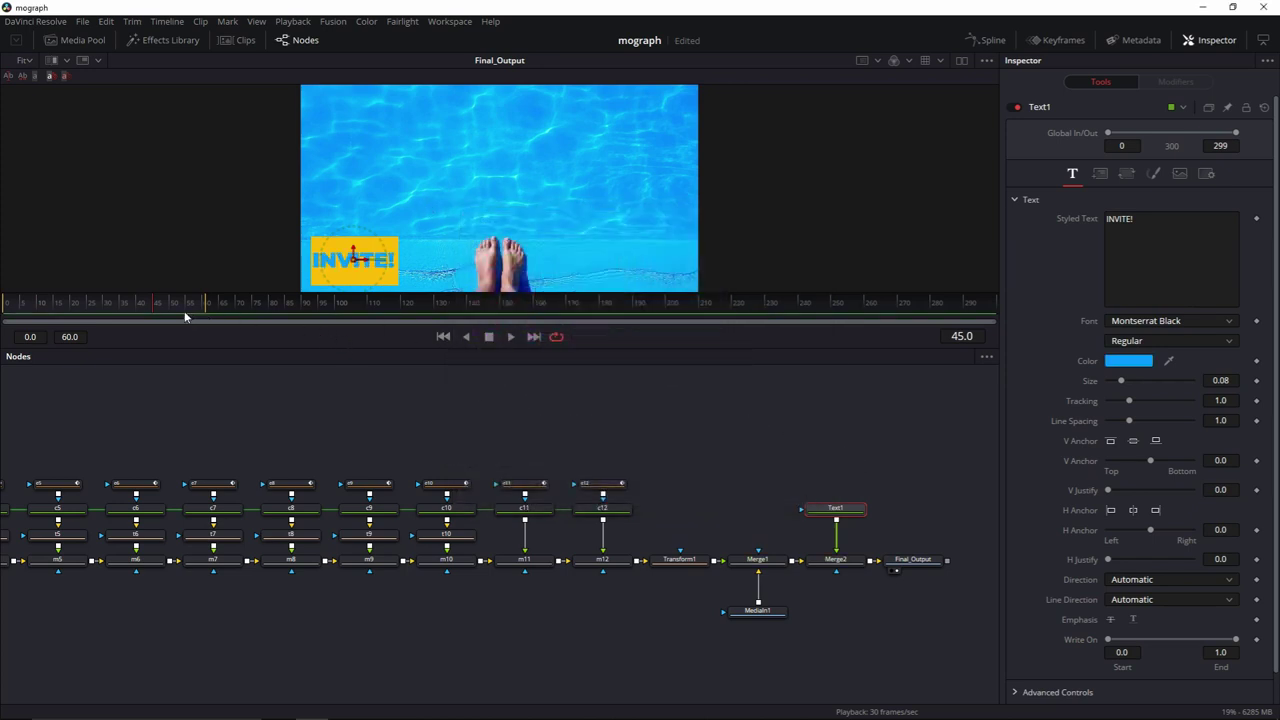
- Keyframe the text Size at frames 20 and 40, setting it to 0 at frame 20
left_click_drag(185, 316, 72, 308)
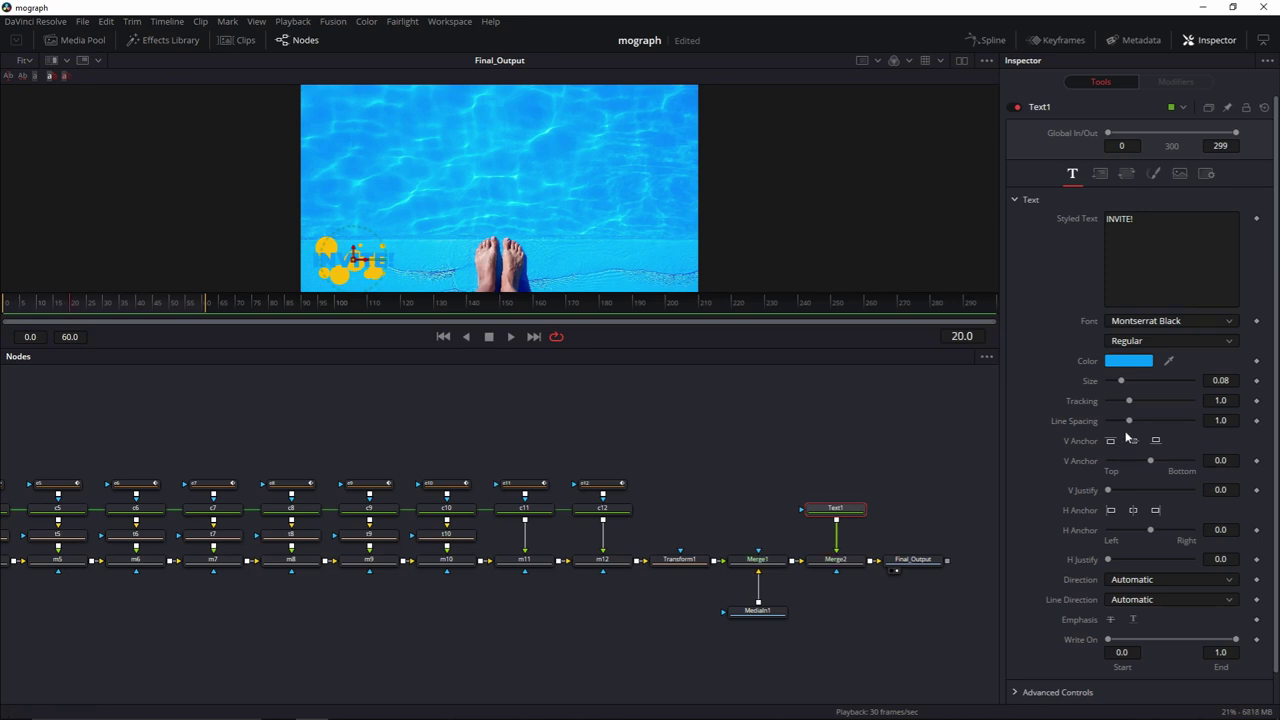
left_click(1256, 380)
left_click_drag(101, 305, 137, 304)
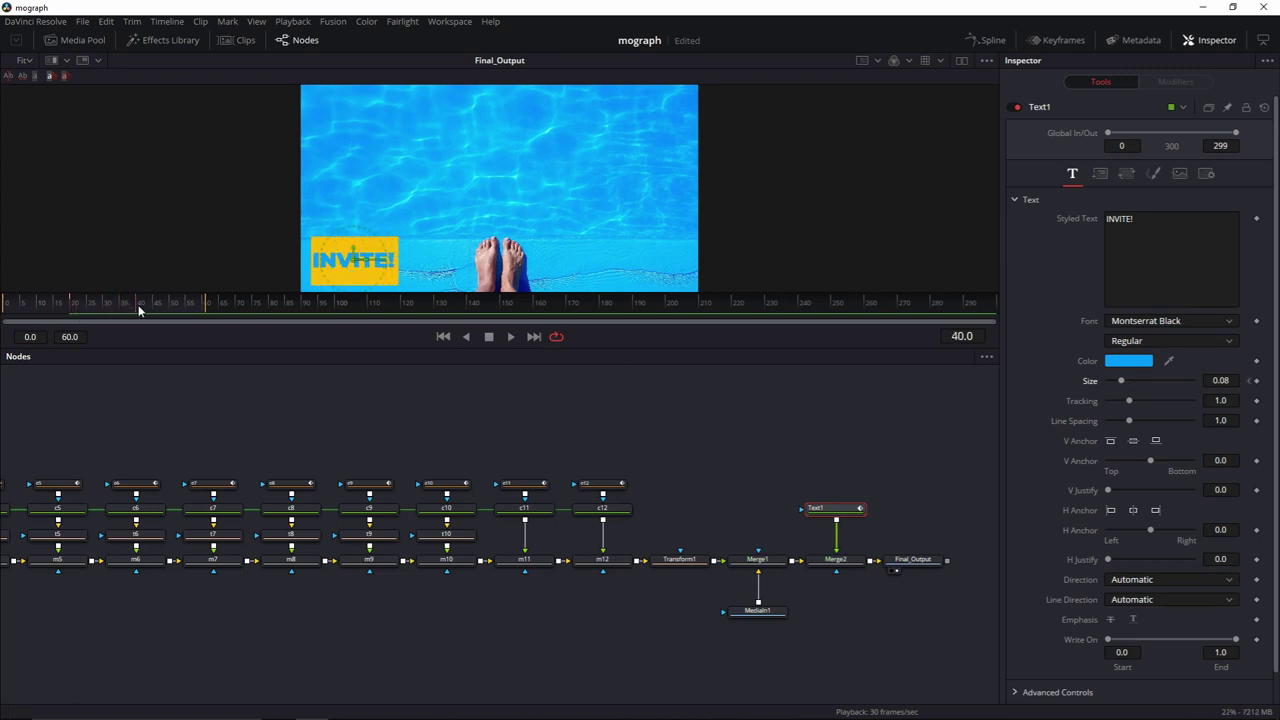
left_click(1256, 382)
left_click_drag(116, 296, 71, 303)
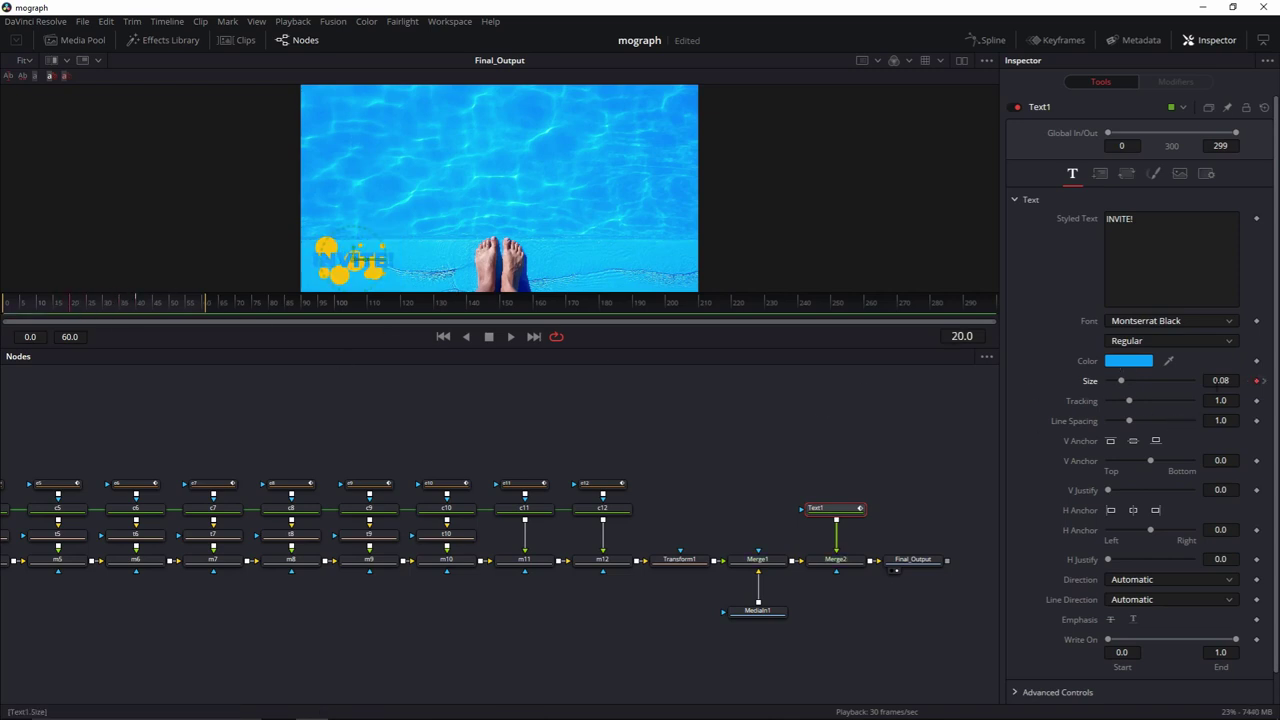
left_click_drag(1121, 383, 1106, 383)
- Play the animation from the first frame to preview INVITE! growing, then stop
left_click(471, 415)
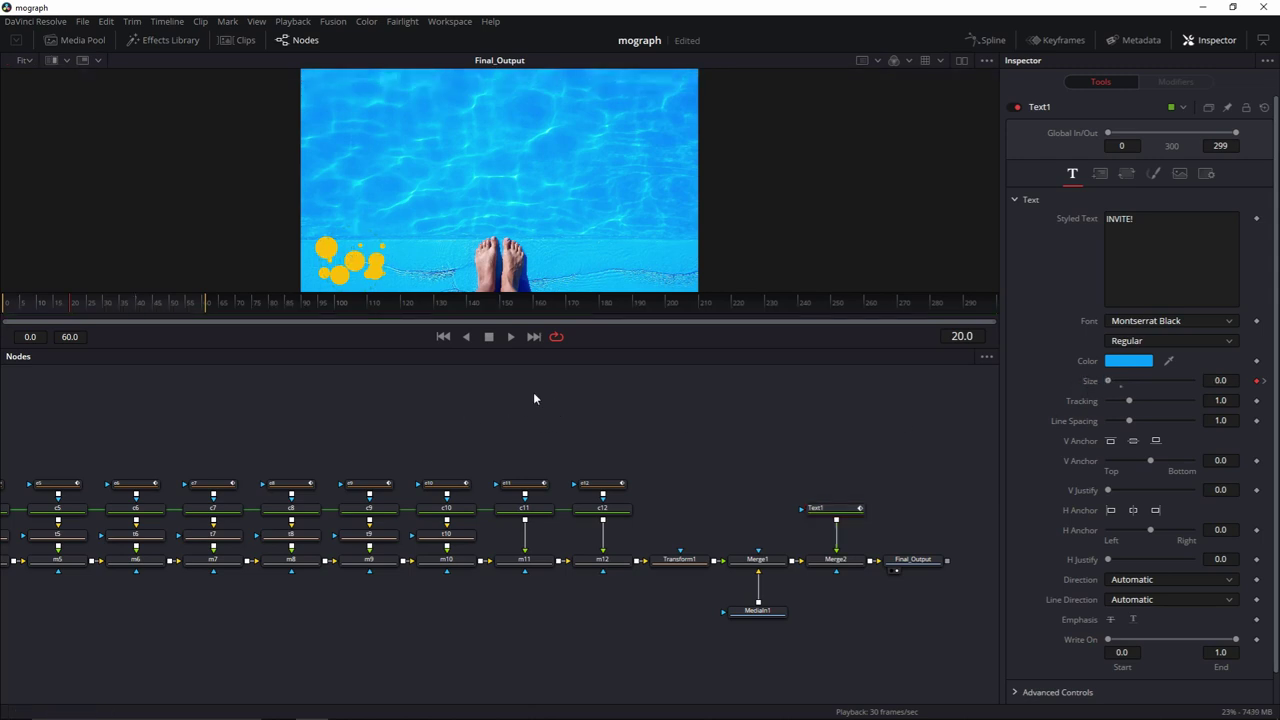
left_click(443, 336)
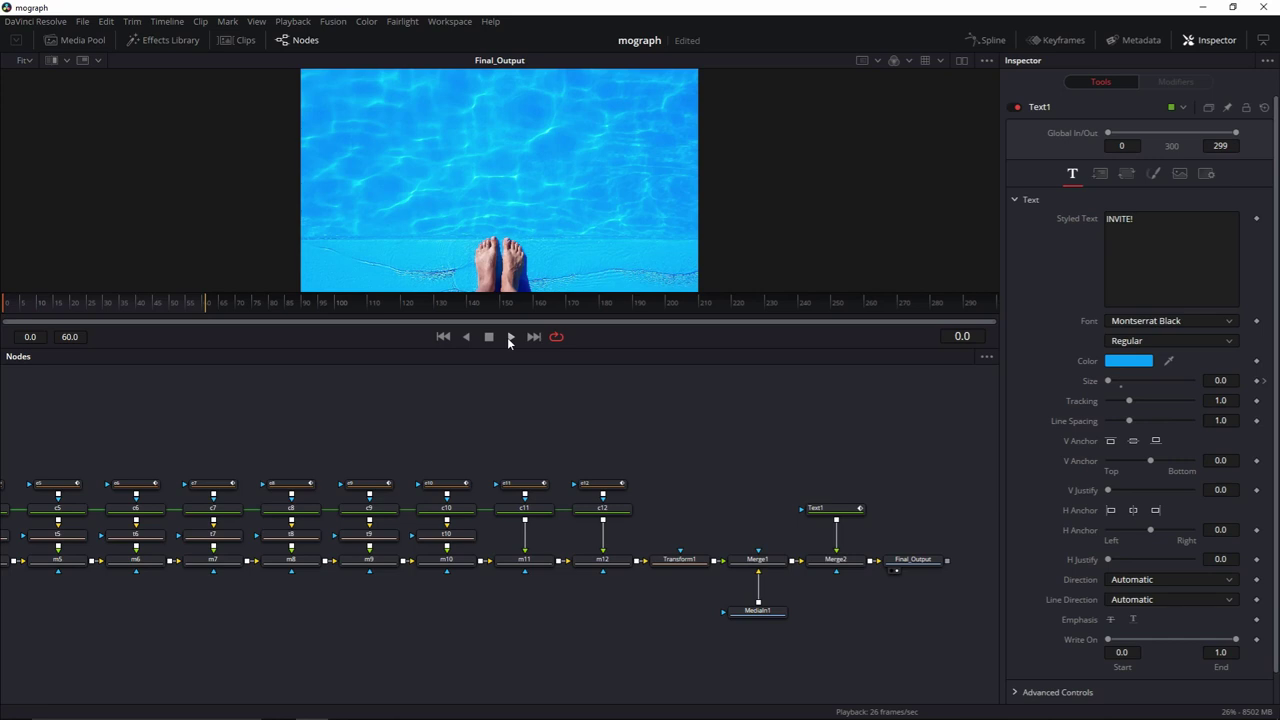
left_click(509, 337)
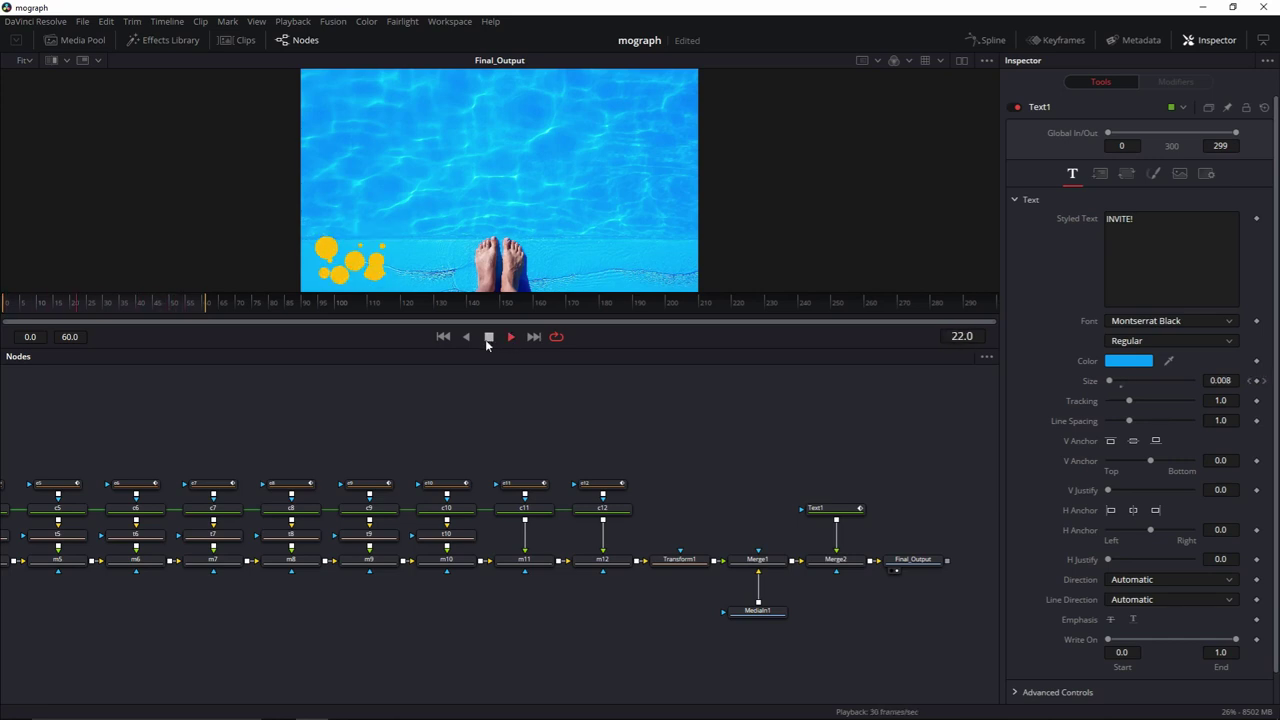
left_click(487, 338)
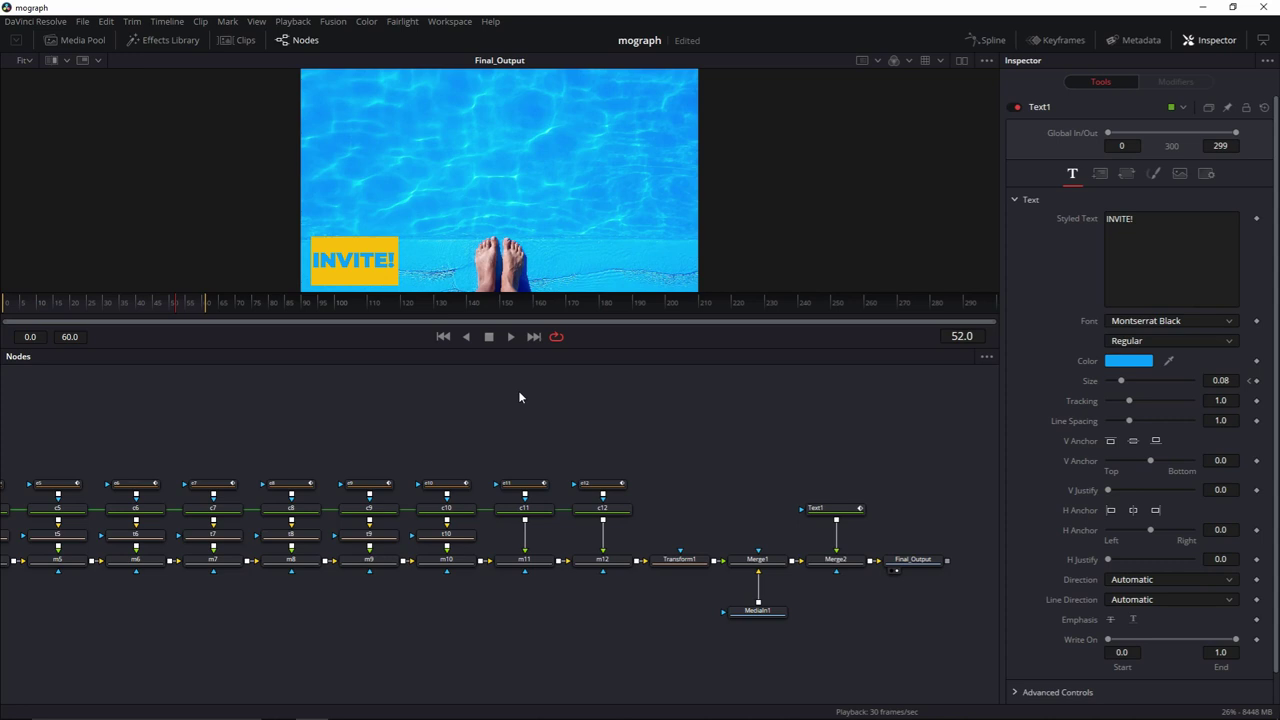
- Save the mograph project with Ctrl+S
key("ctrl+s")
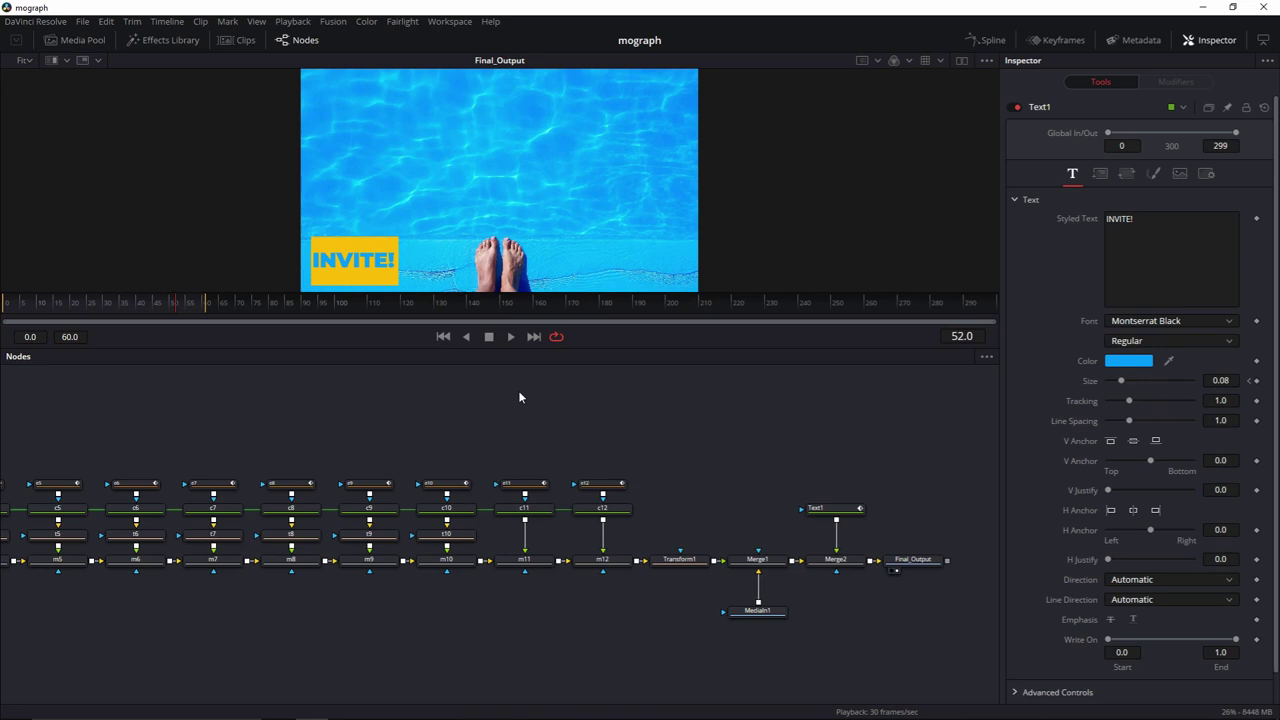